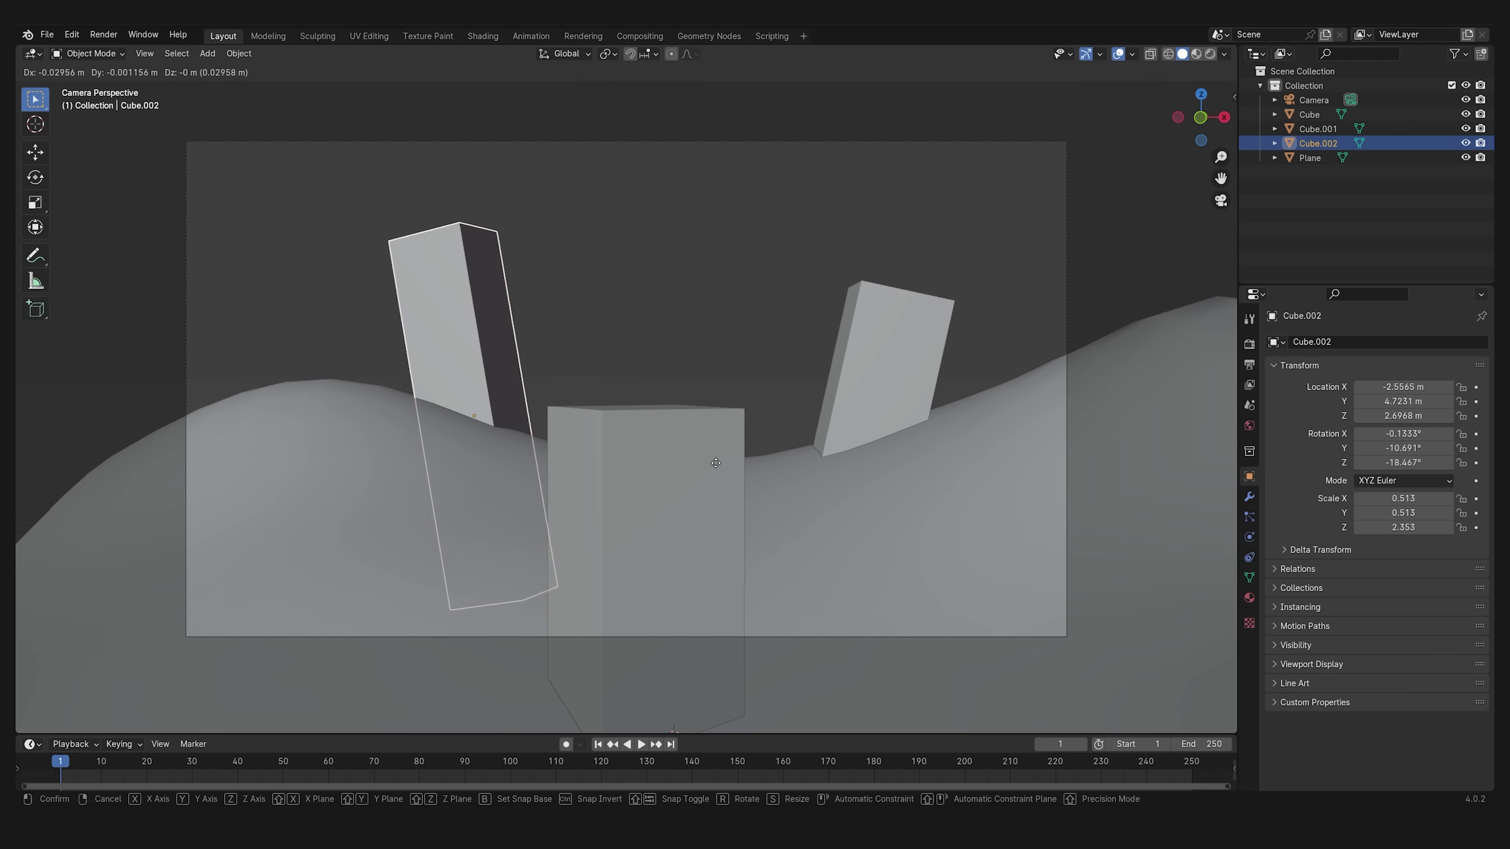
# - Add a monkey head at the scene origin, view through the camera, and start moving the central box
pyautogui.hotkey('shift', 'a')
pyautogui.click(799, 387)
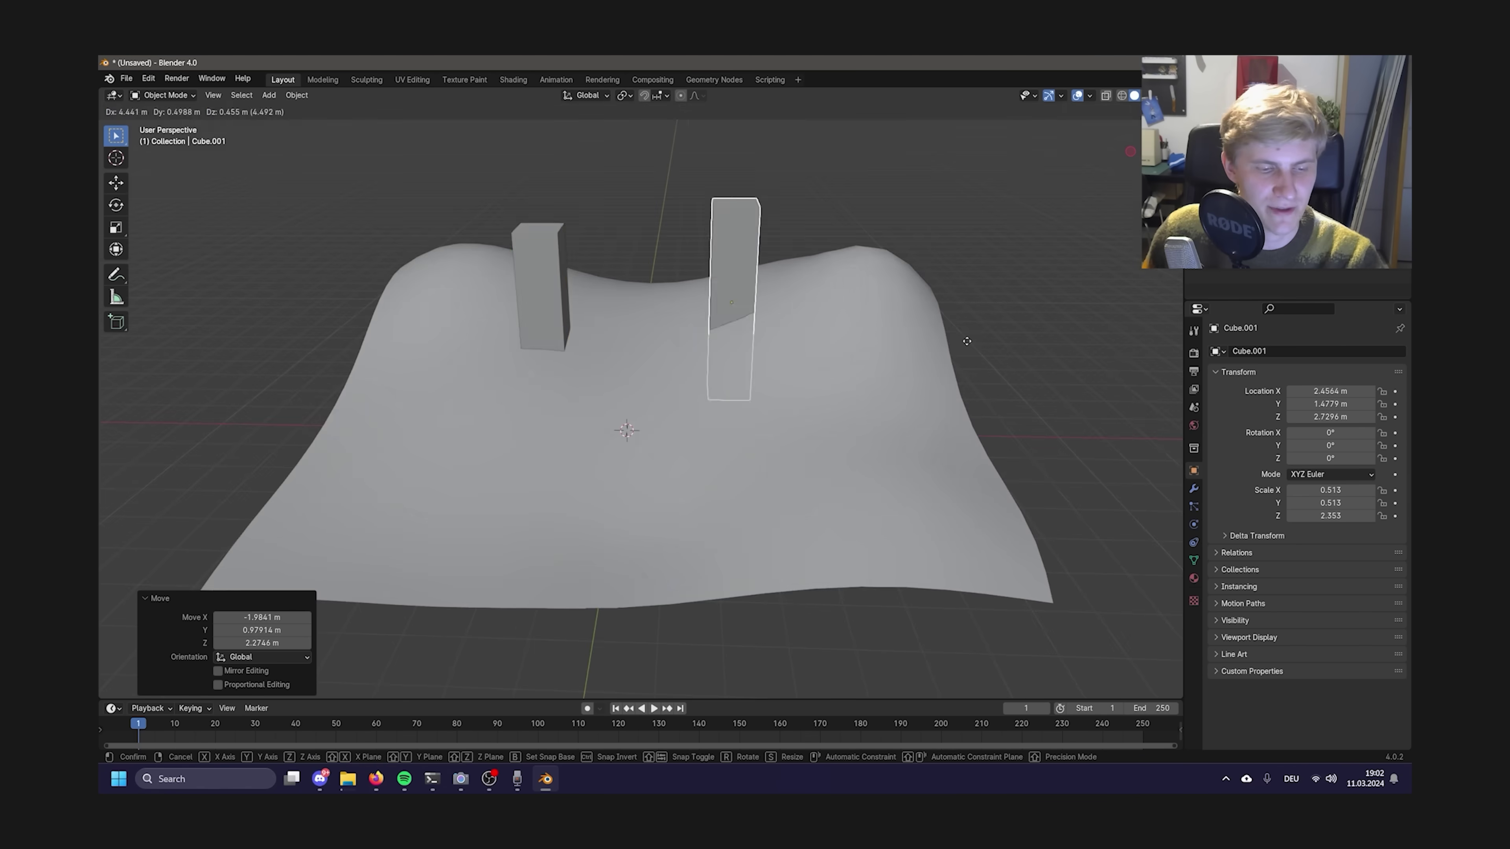
pyautogui.press('KP_0')
pyautogui.press('g')
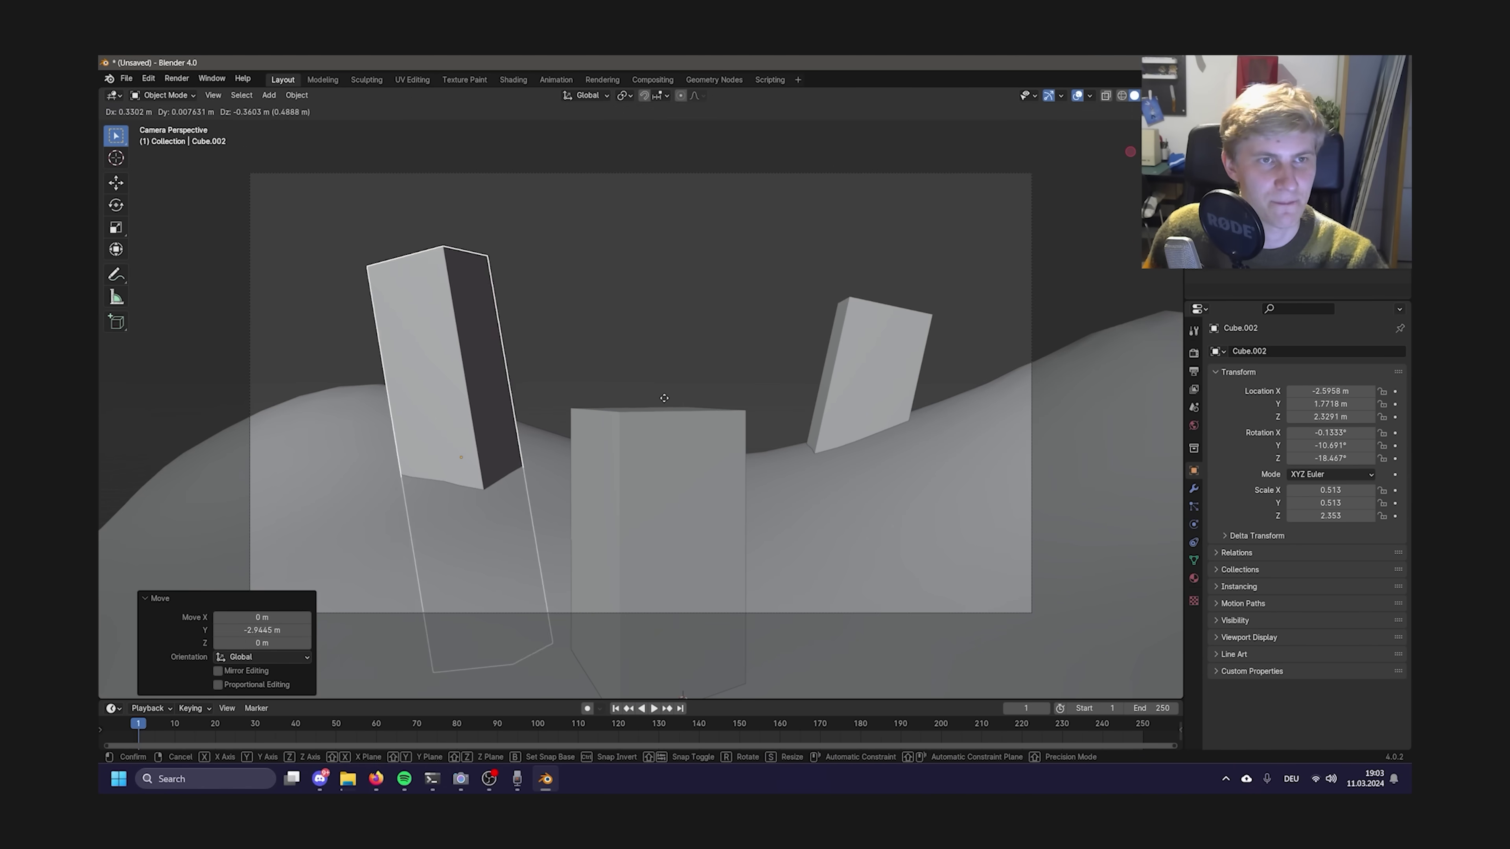
pyautogui.hotkey('shift', 'a')
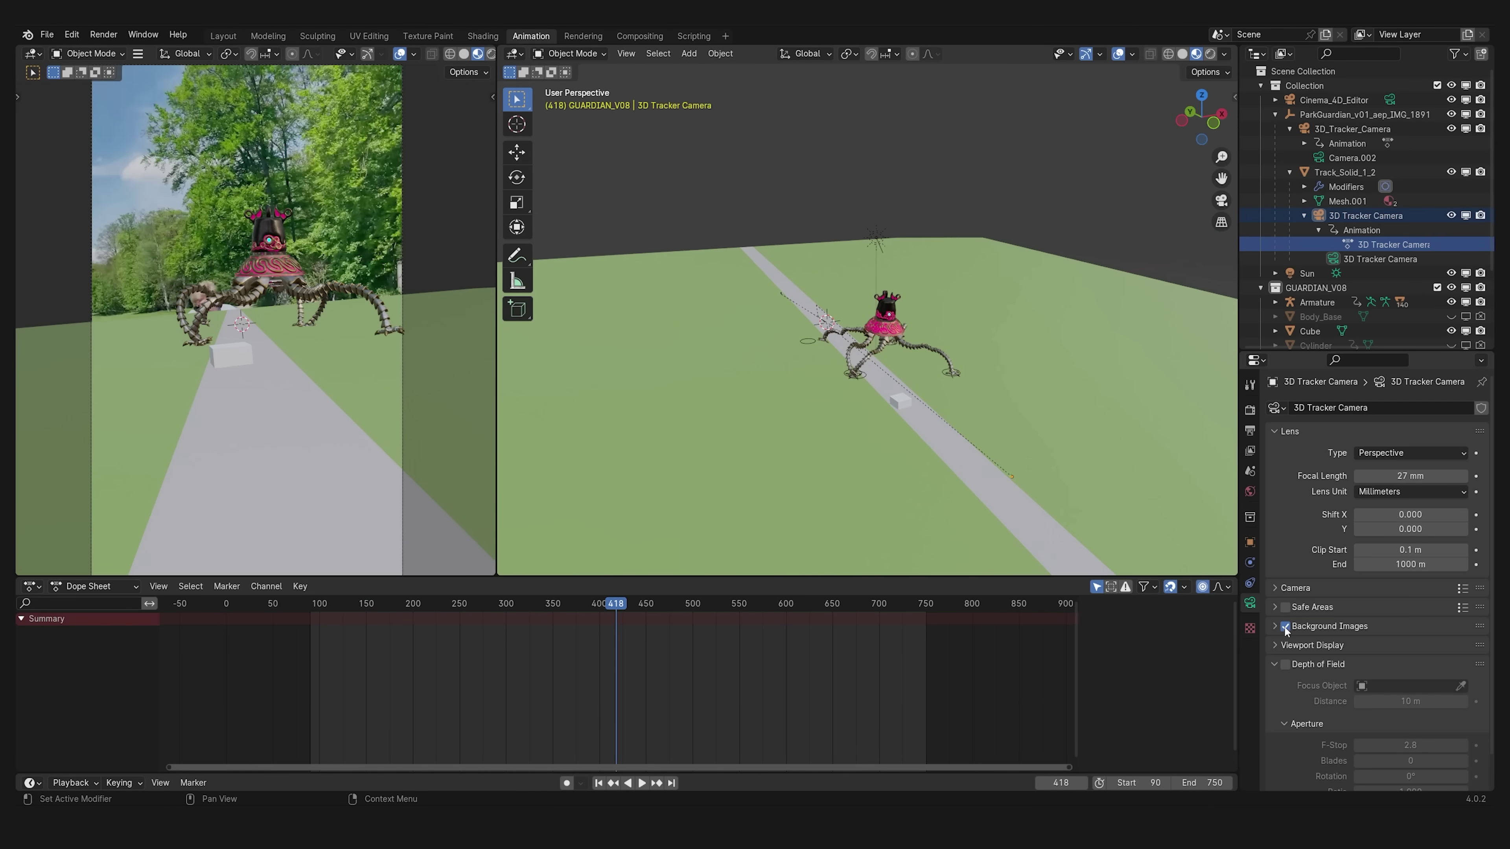
# - Hide the tree background photo and add a large scaled cube block around the Guardian creature
pyautogui.click(1285, 626)
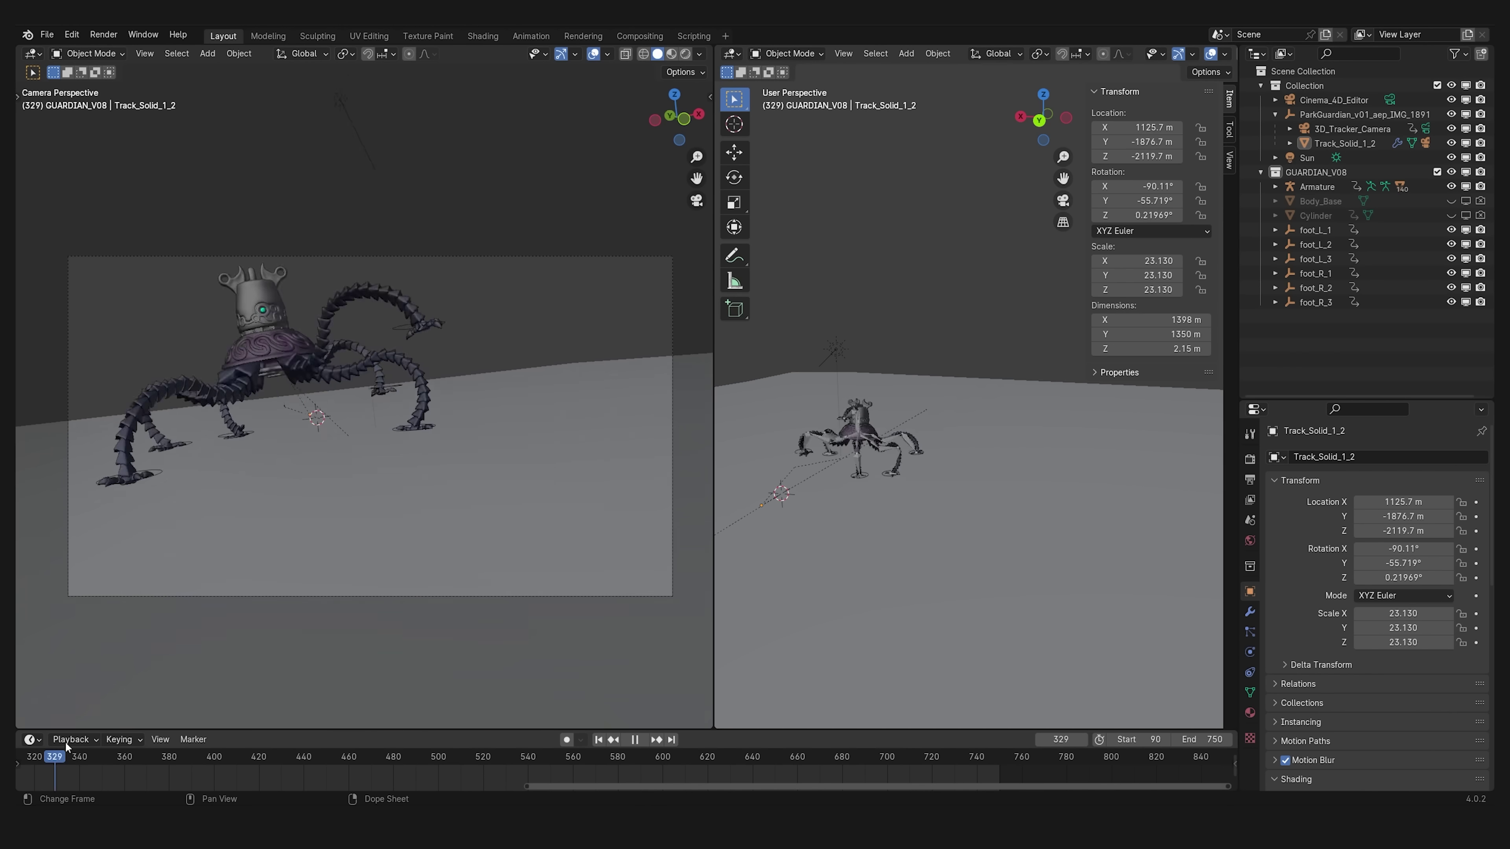
pyautogui.hotkey('shift', 'a')
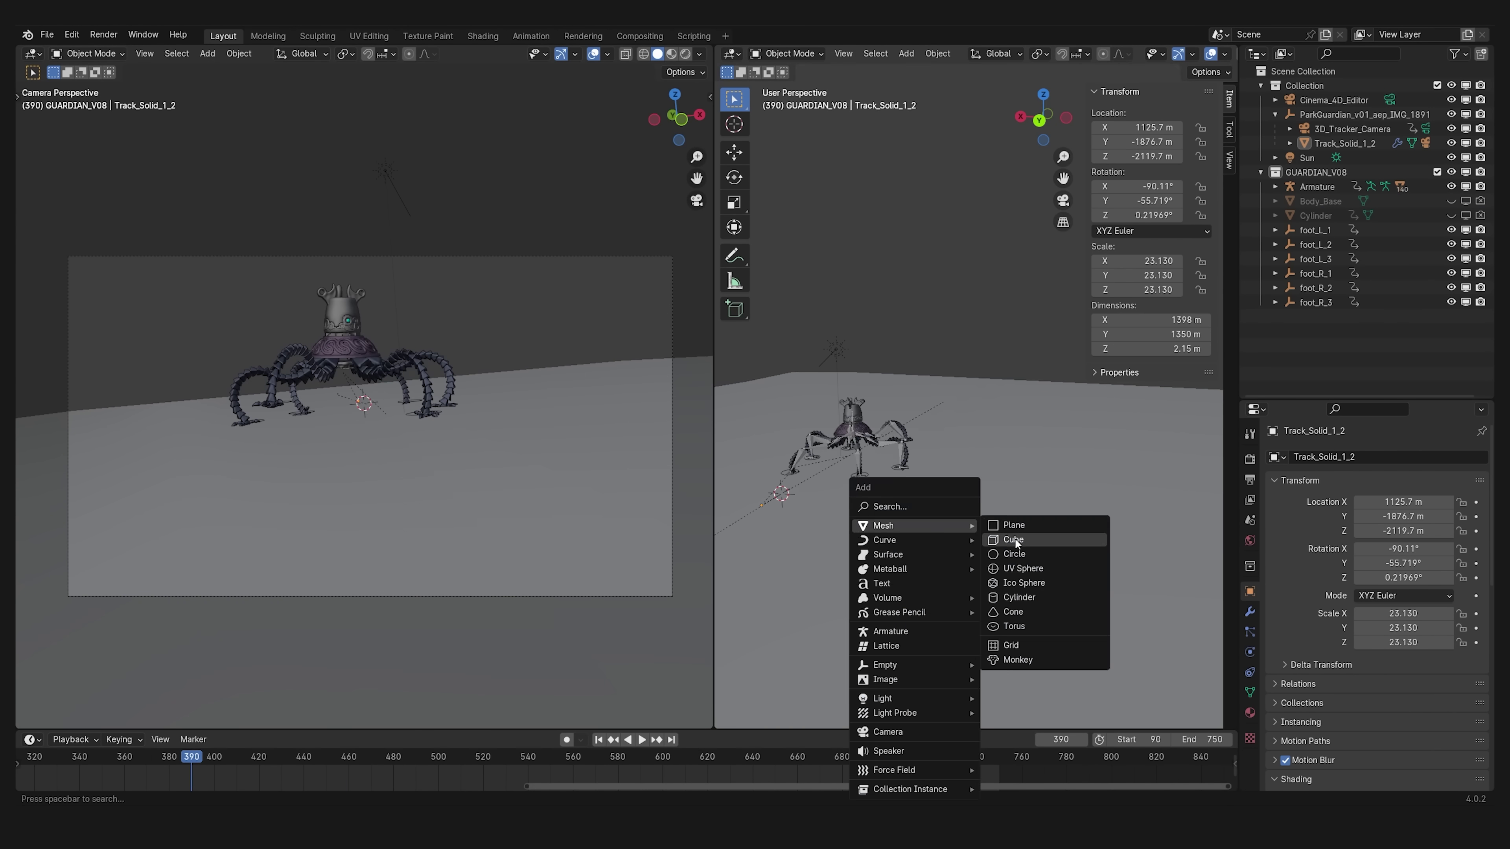
pyautogui.click(1014, 538)
pyautogui.press('space')
pyautogui.press('s')
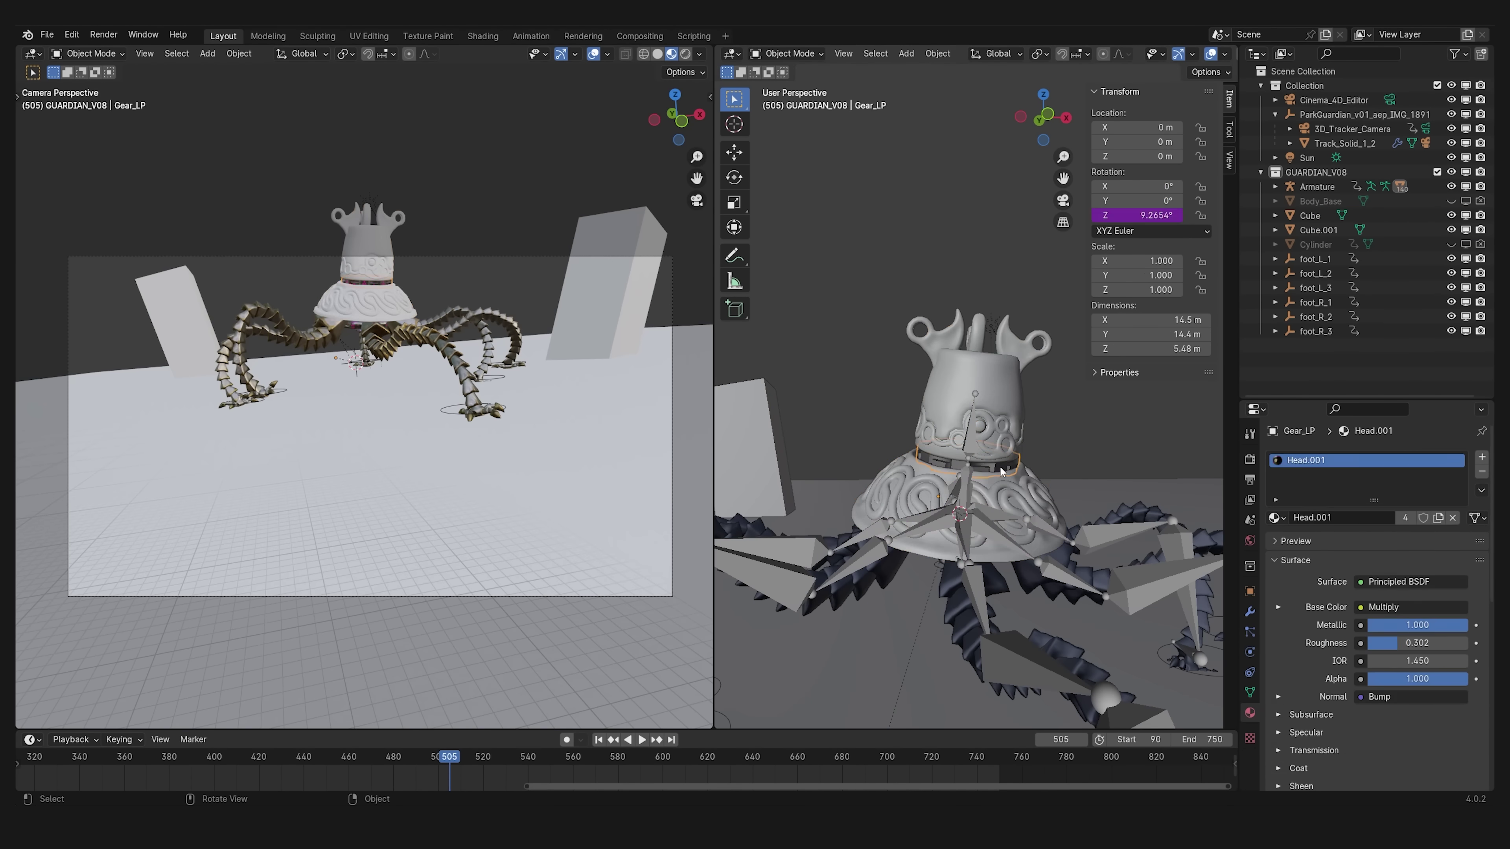
pyautogui.moveTo(435, 550); pyautogui.dragTo(636, 742)
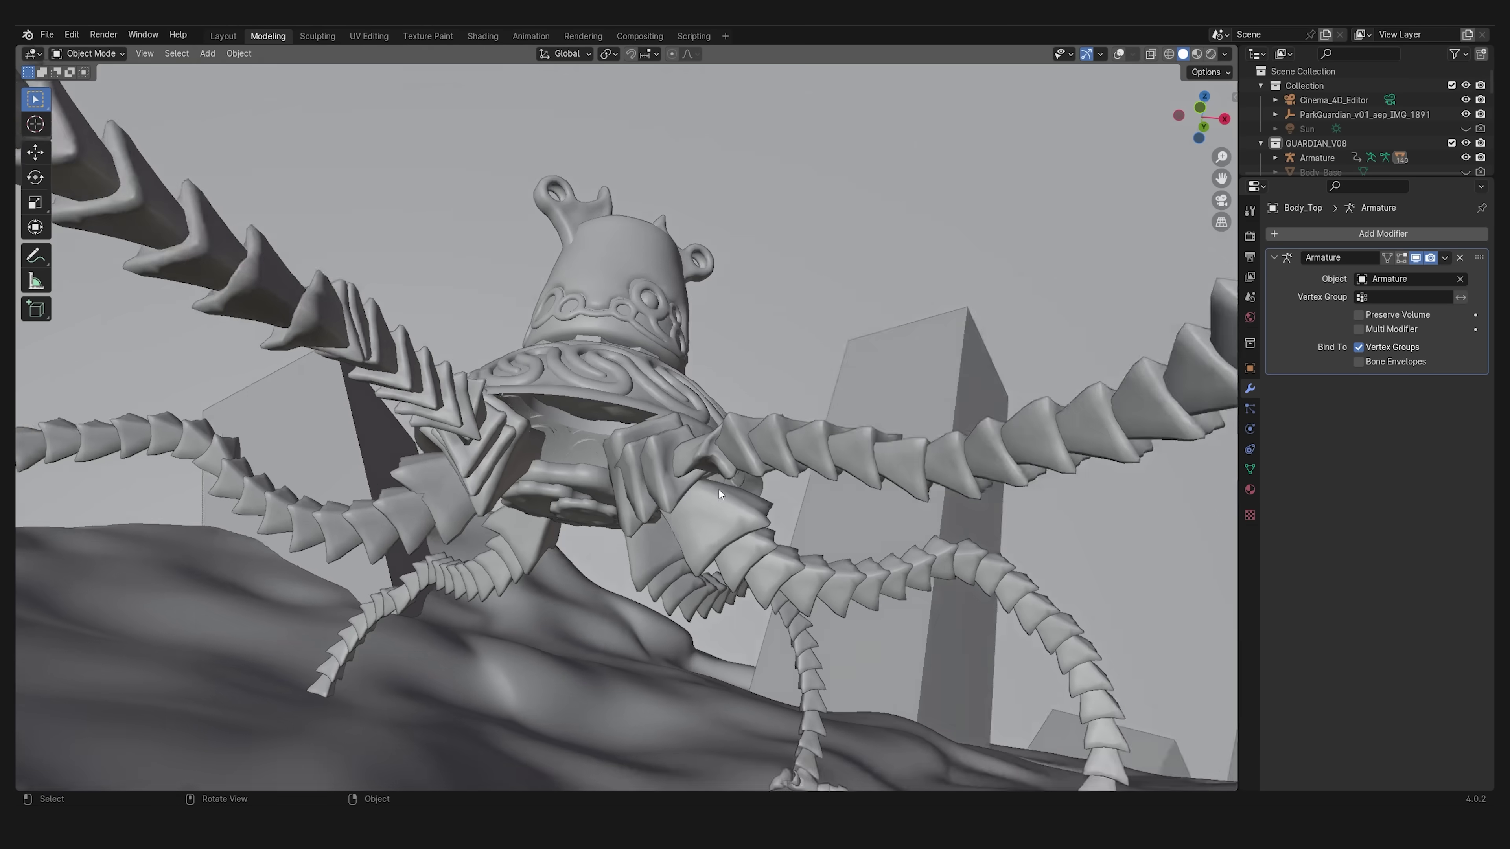
pyautogui.press('KP_0')
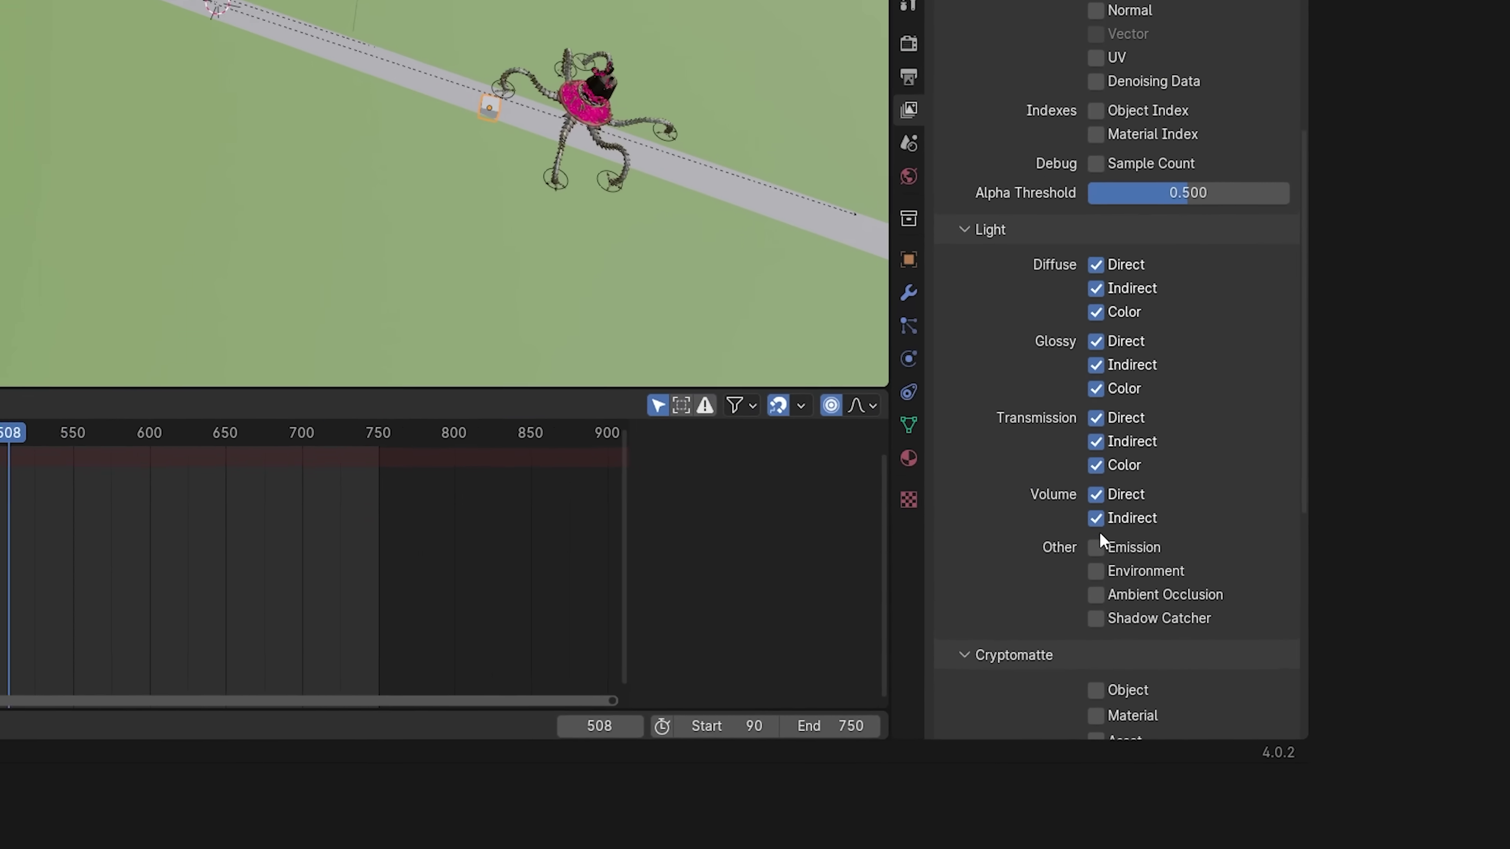
# - Enable the remaining Other light passes and view the GlossInd and GlossCol render passes
pyautogui.moveTo(1095, 546); pyautogui.dragTo(1095, 618)
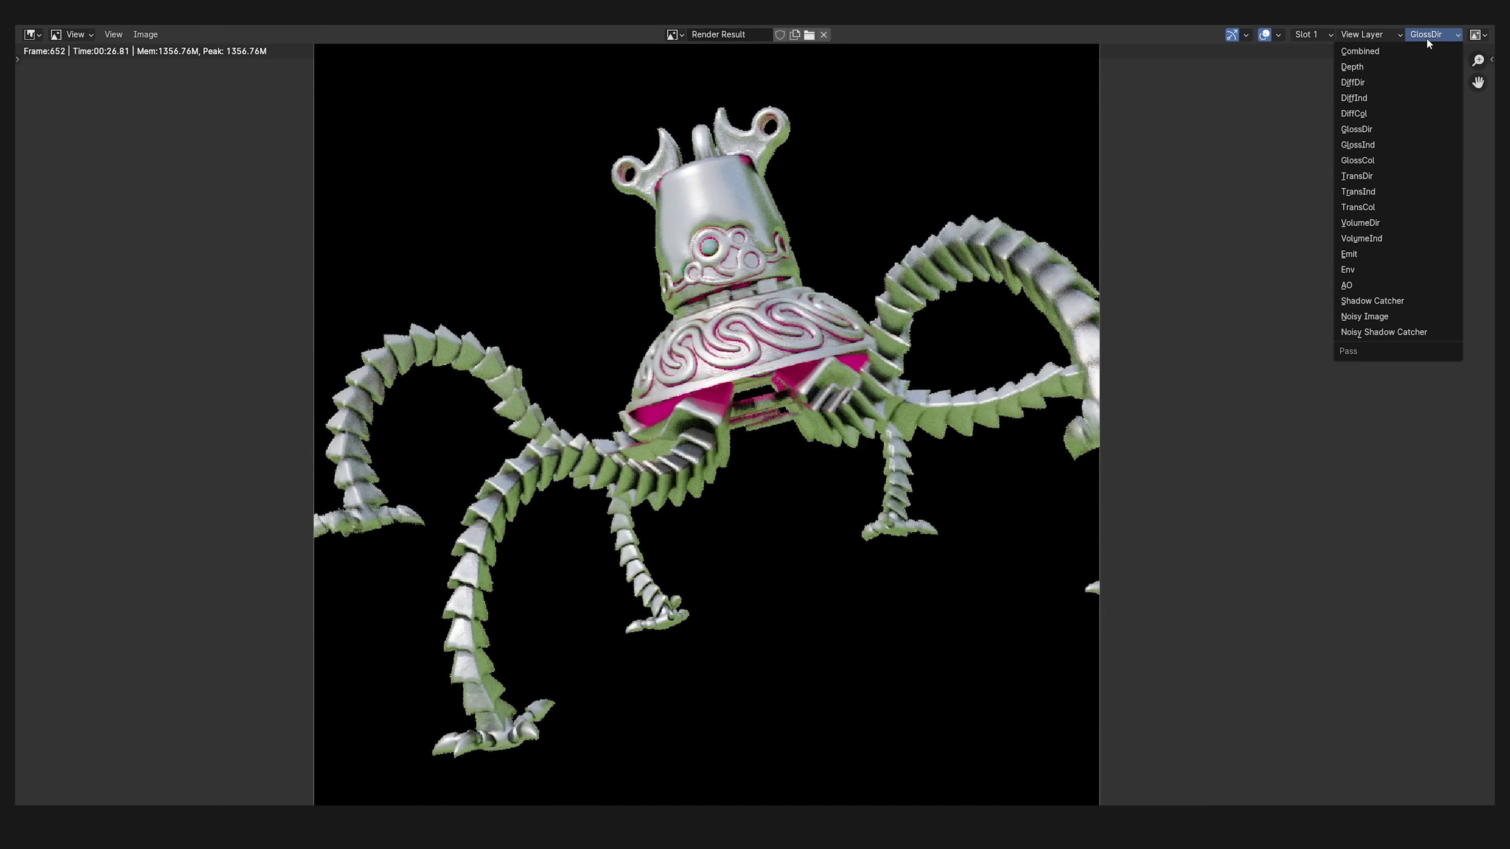
pyautogui.click(1360, 144)
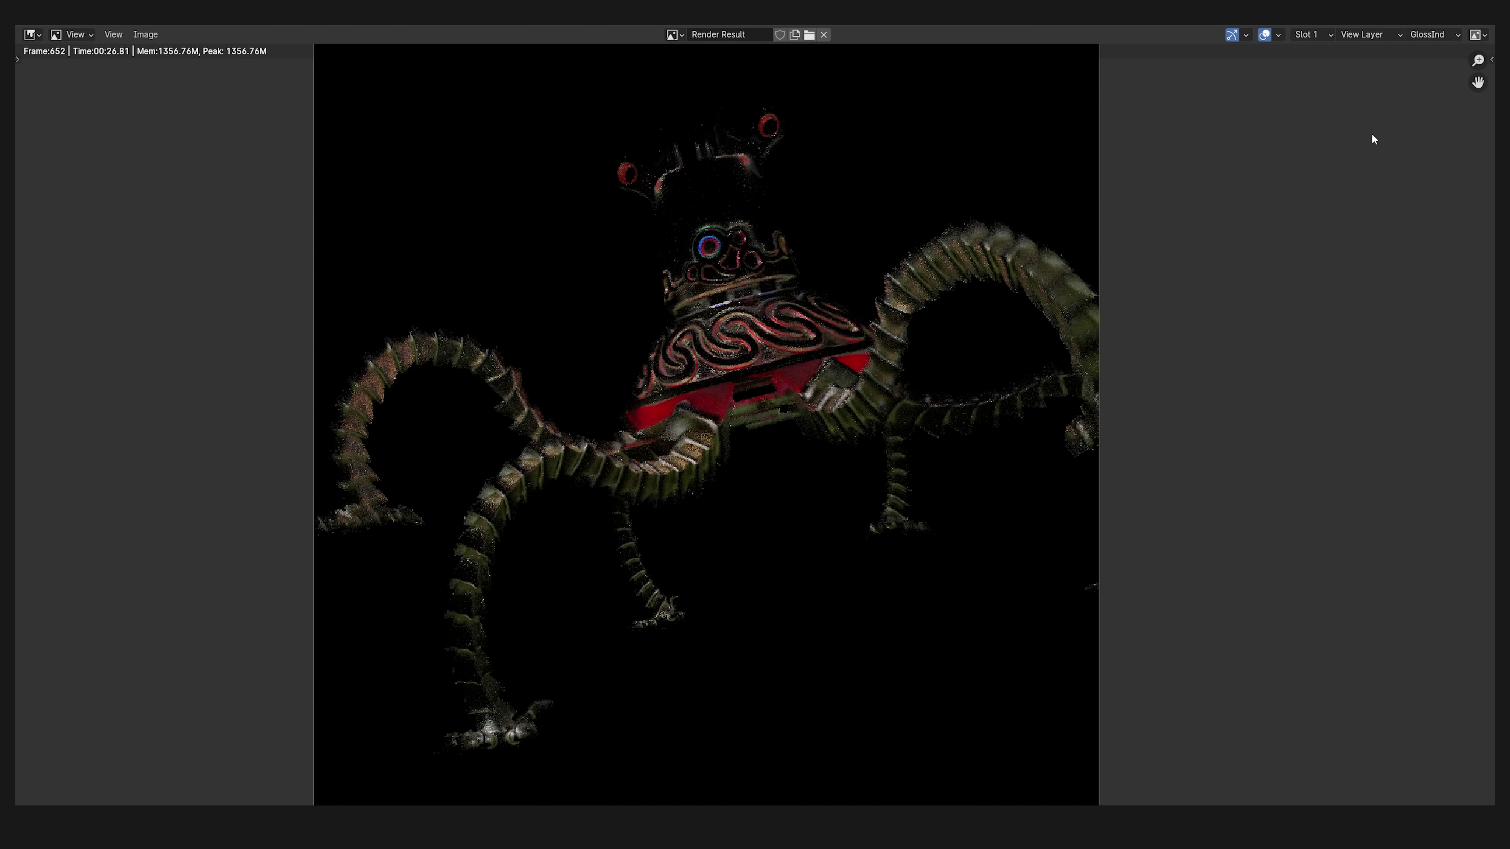
pyautogui.click(1358, 155)
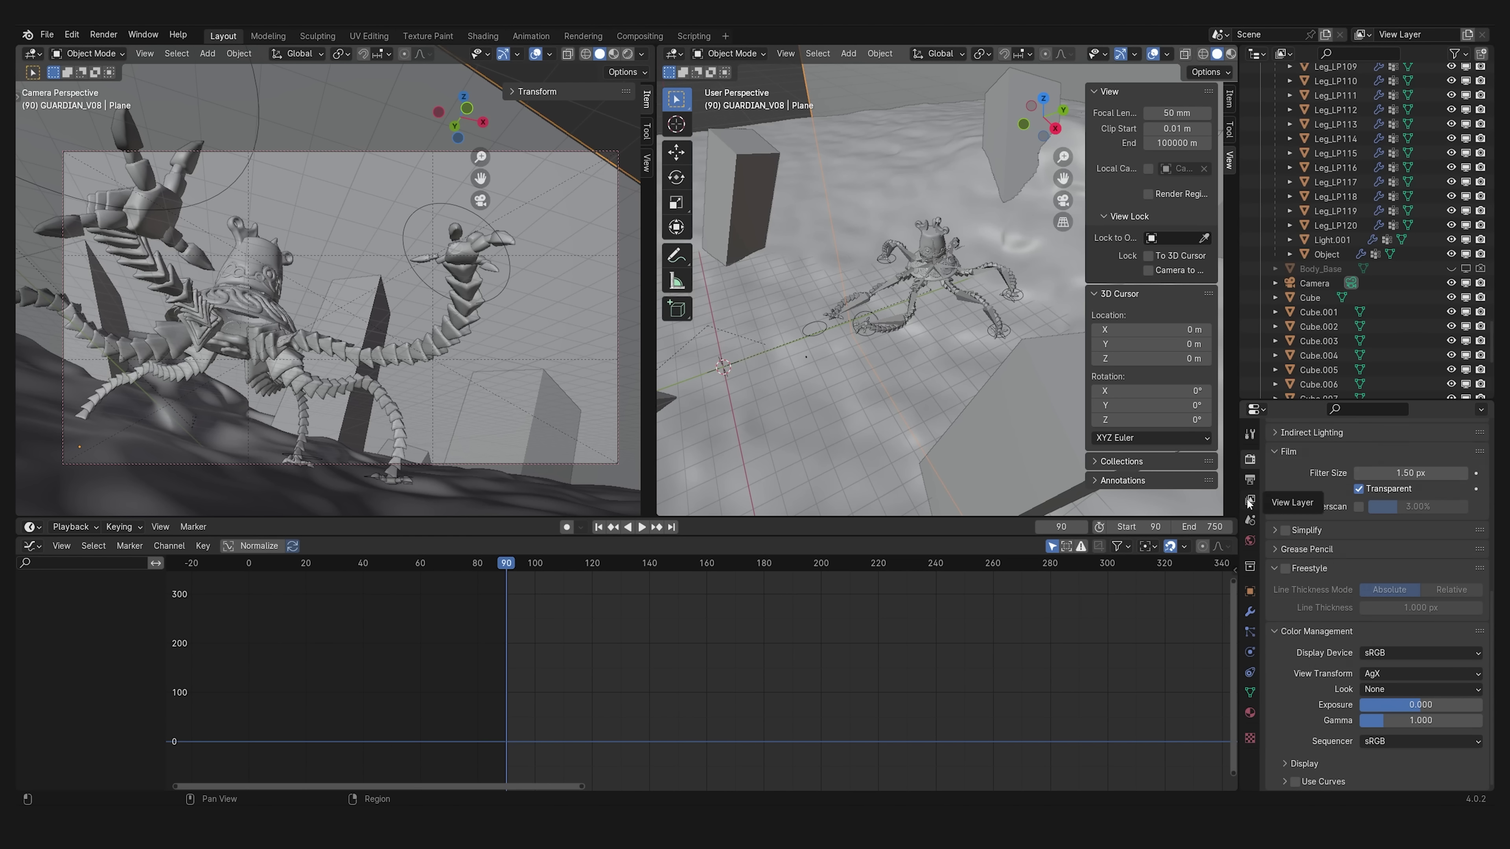
# - Render the frame with the Z pass on and switch to the Compositing workspace
pyautogui.scroll(8, 1295, 485)
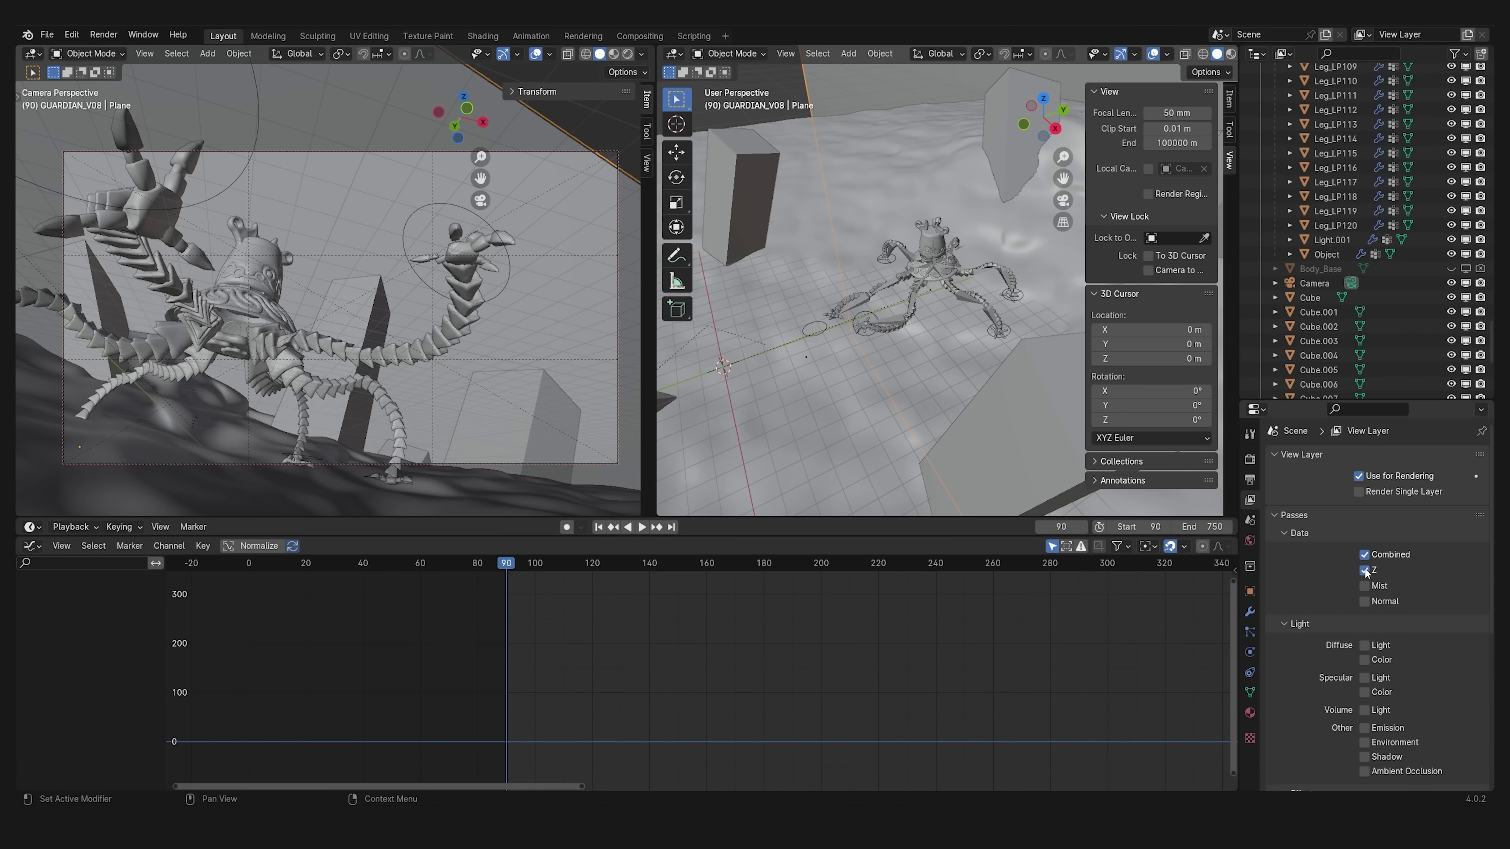
pyautogui.click(134, 51)
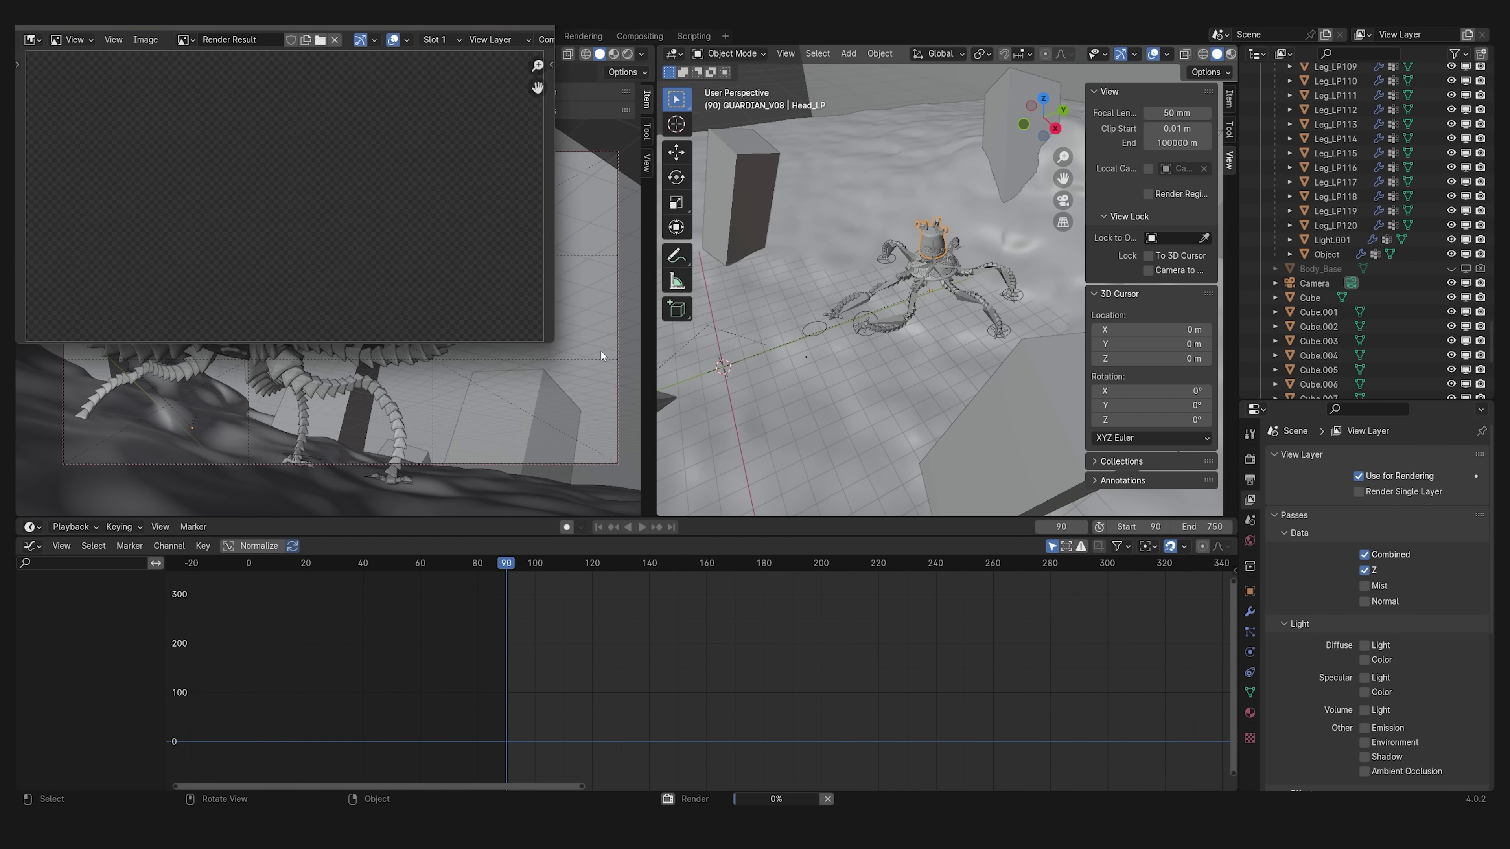
pyautogui.click(627, 35)
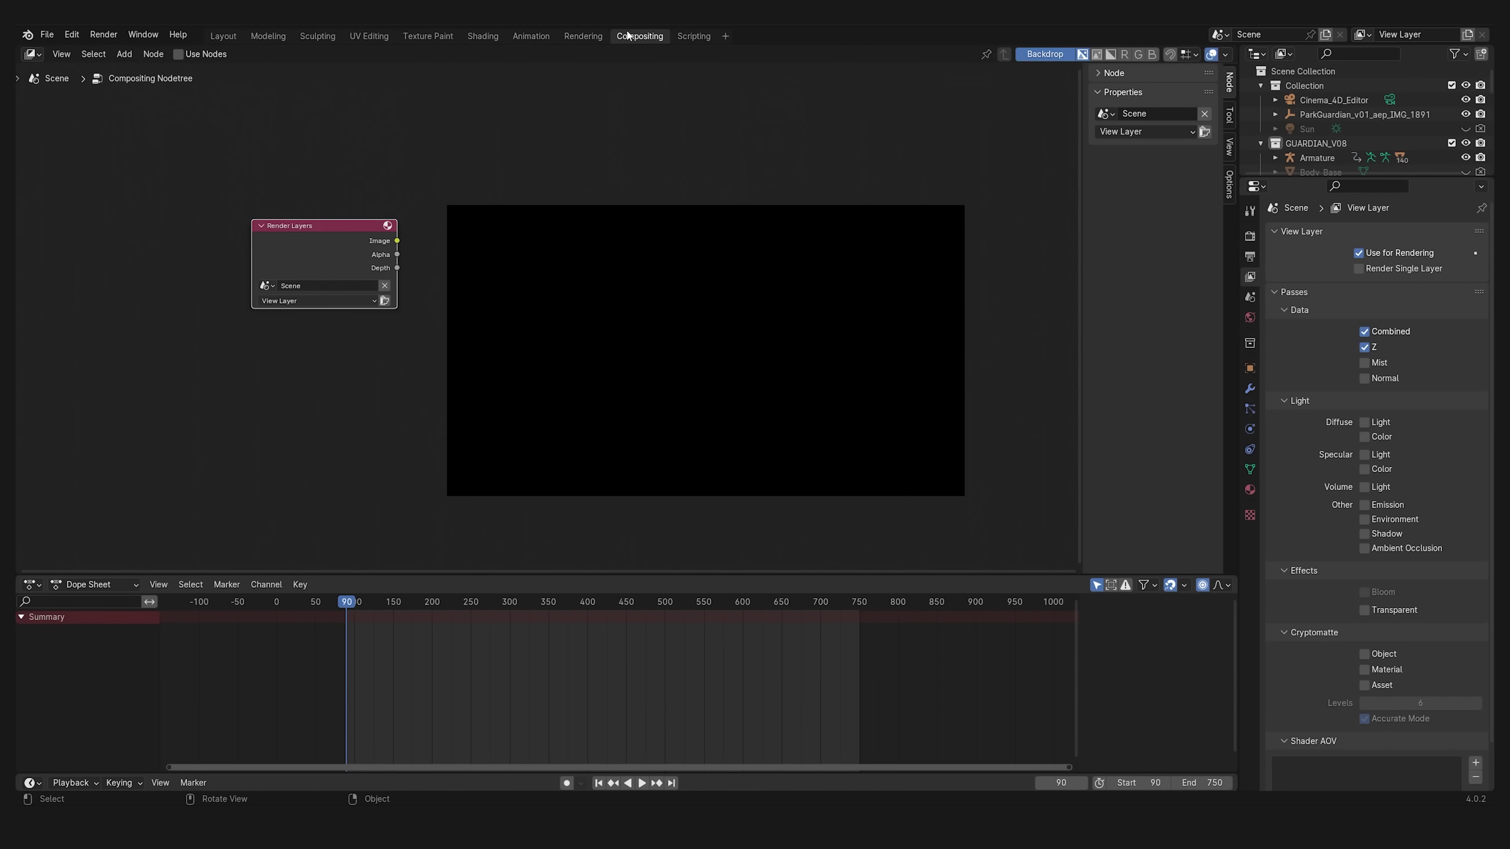
# - Enable Use Nodes and connect the Render Layers Depth output to a new Viewer node
pyautogui.click(177, 54)
pyautogui.hotkey('shift', 'a')
pyautogui.click(604, 348)
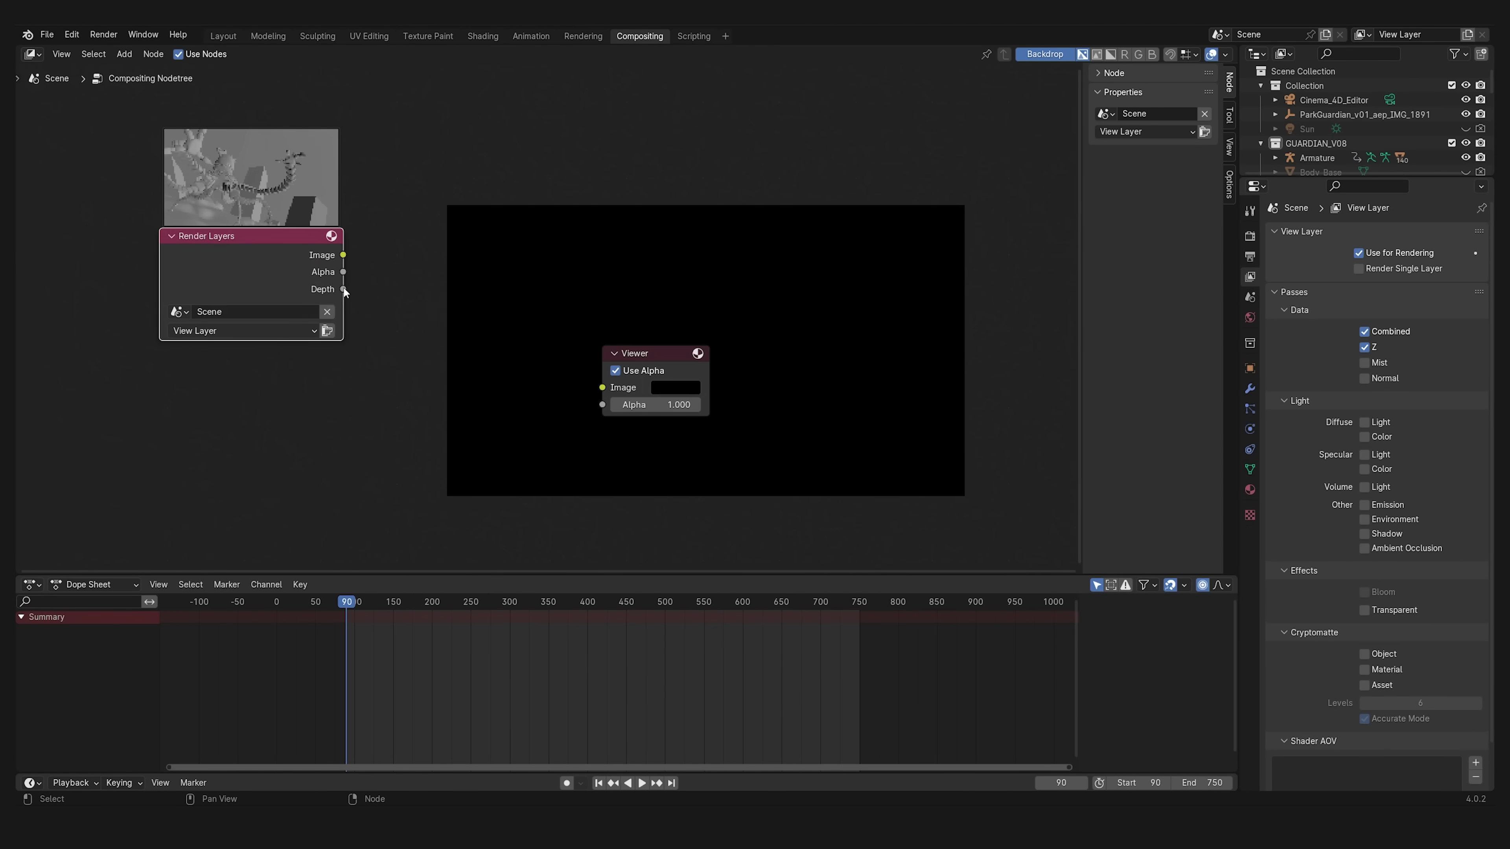
pyautogui.moveTo(591, 385); pyautogui.dragTo(927, 440)
pyautogui.moveTo(962, 358); pyautogui.dragTo(1014, 410, button='middle')
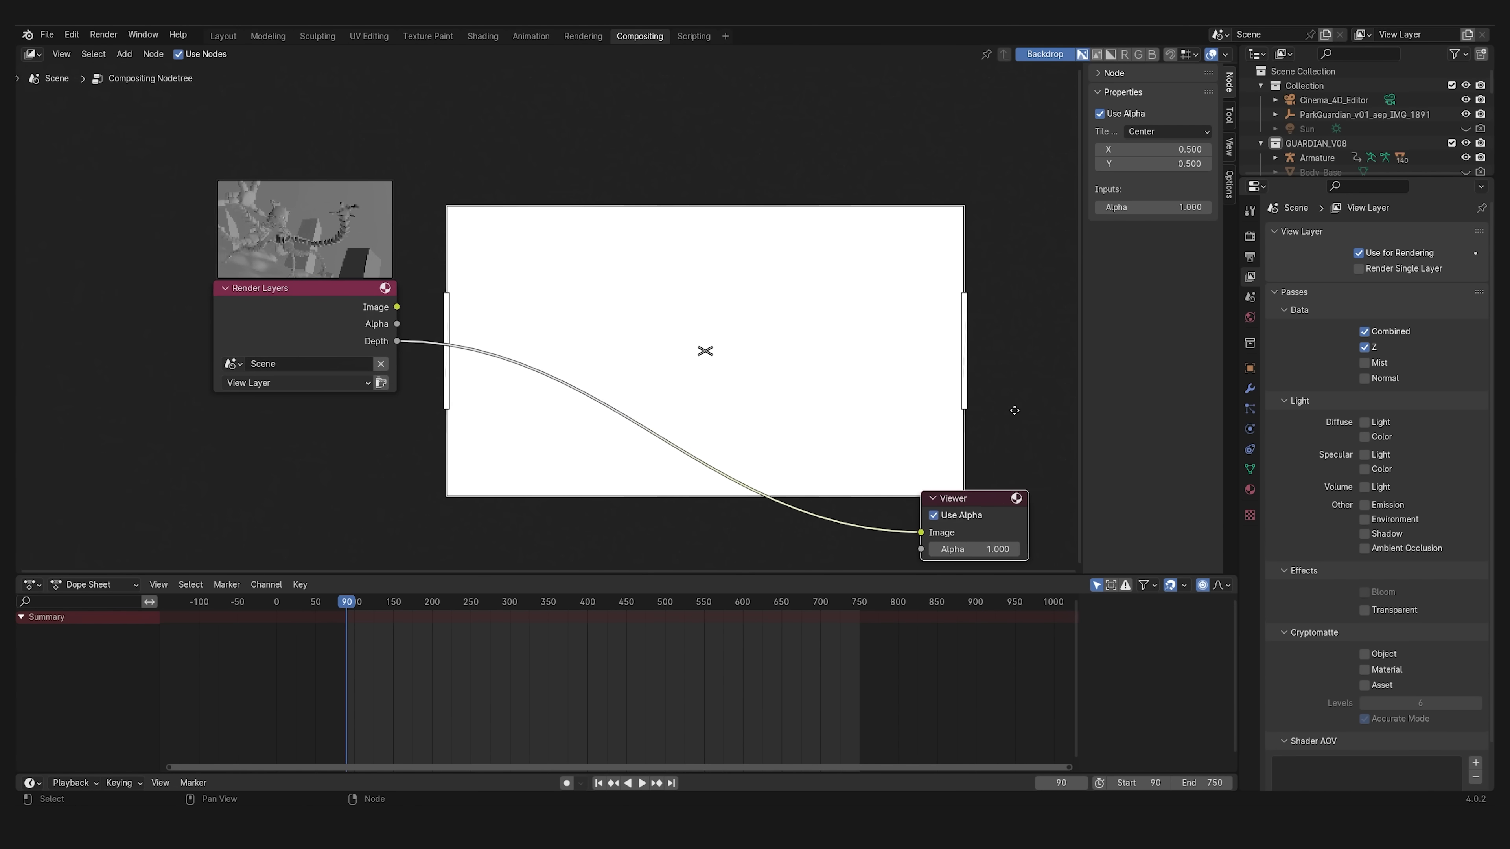
pyautogui.moveTo(490, 569); pyautogui.dragTo(500, 711)
pyautogui.scroll(1, 951, 456)
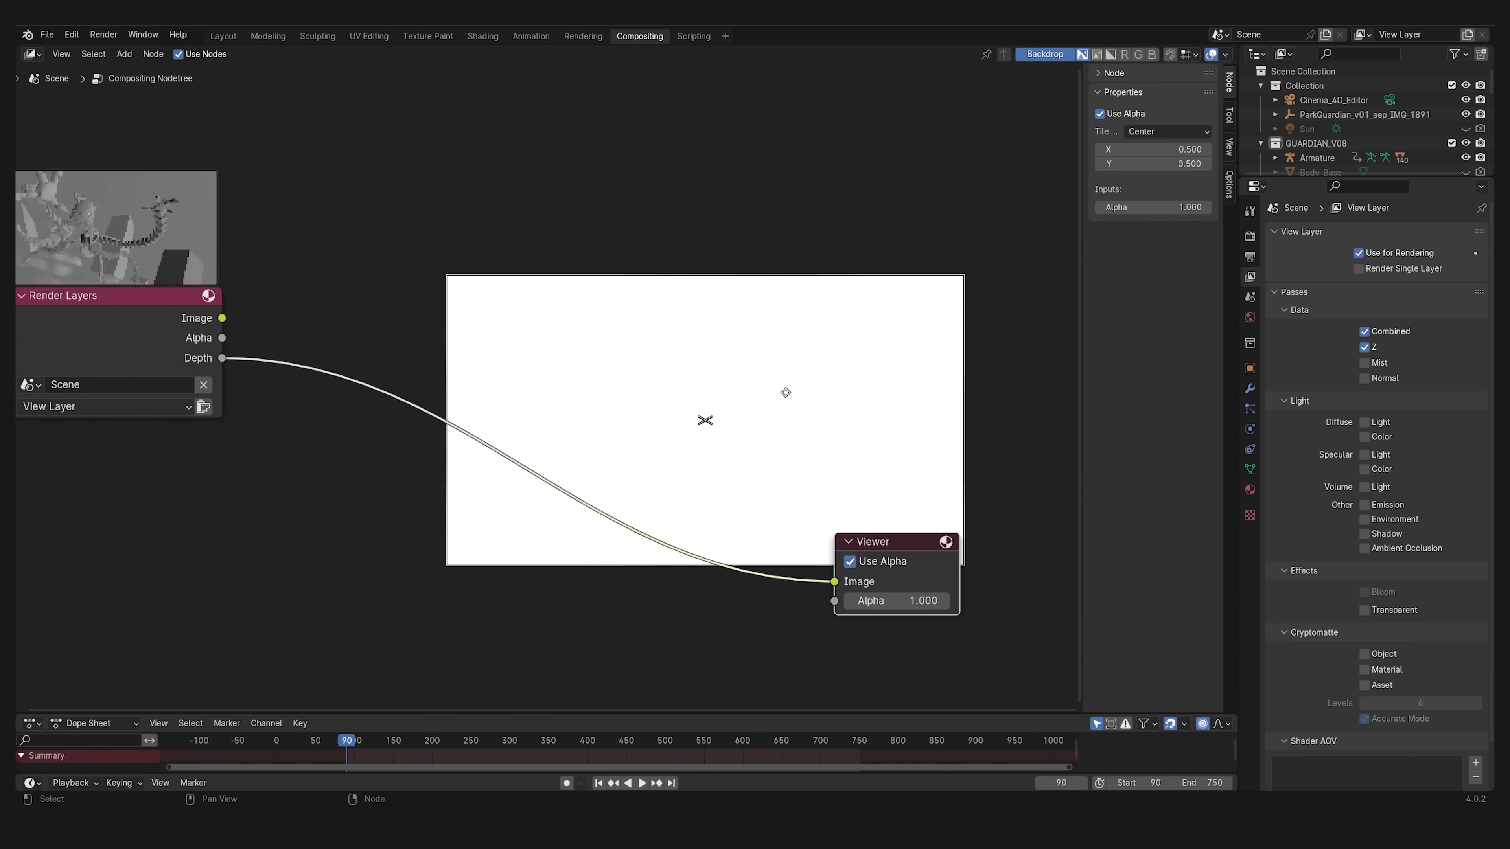
# - Add a Map Range node and raise its From Max to fit the depth range
pyautogui.hotkey('shift', 'a')
pyautogui.write('map')
pyautogui.click(448, 581)
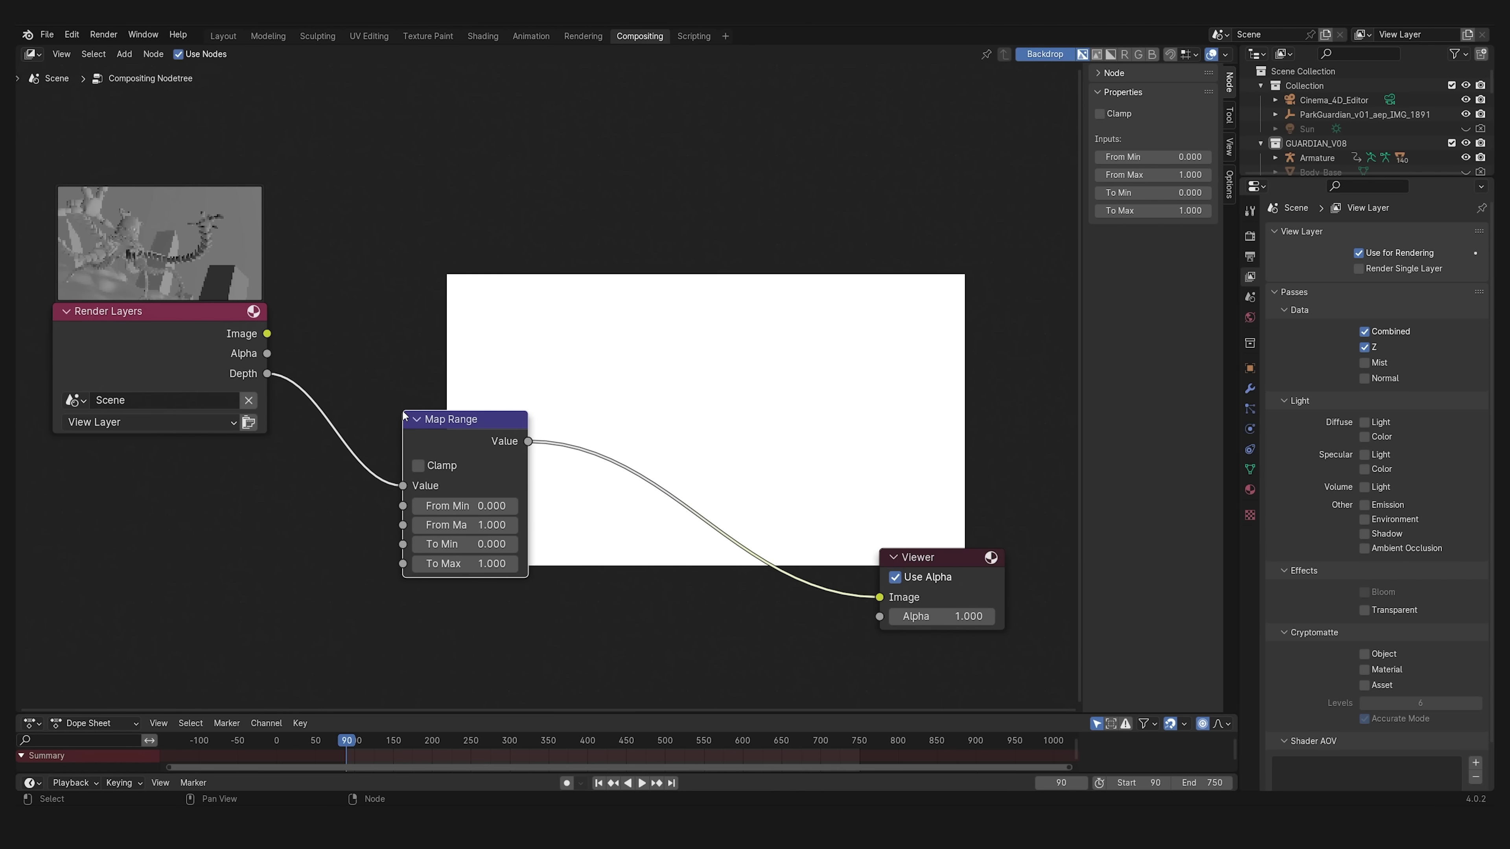
pyautogui.click(330, 359)
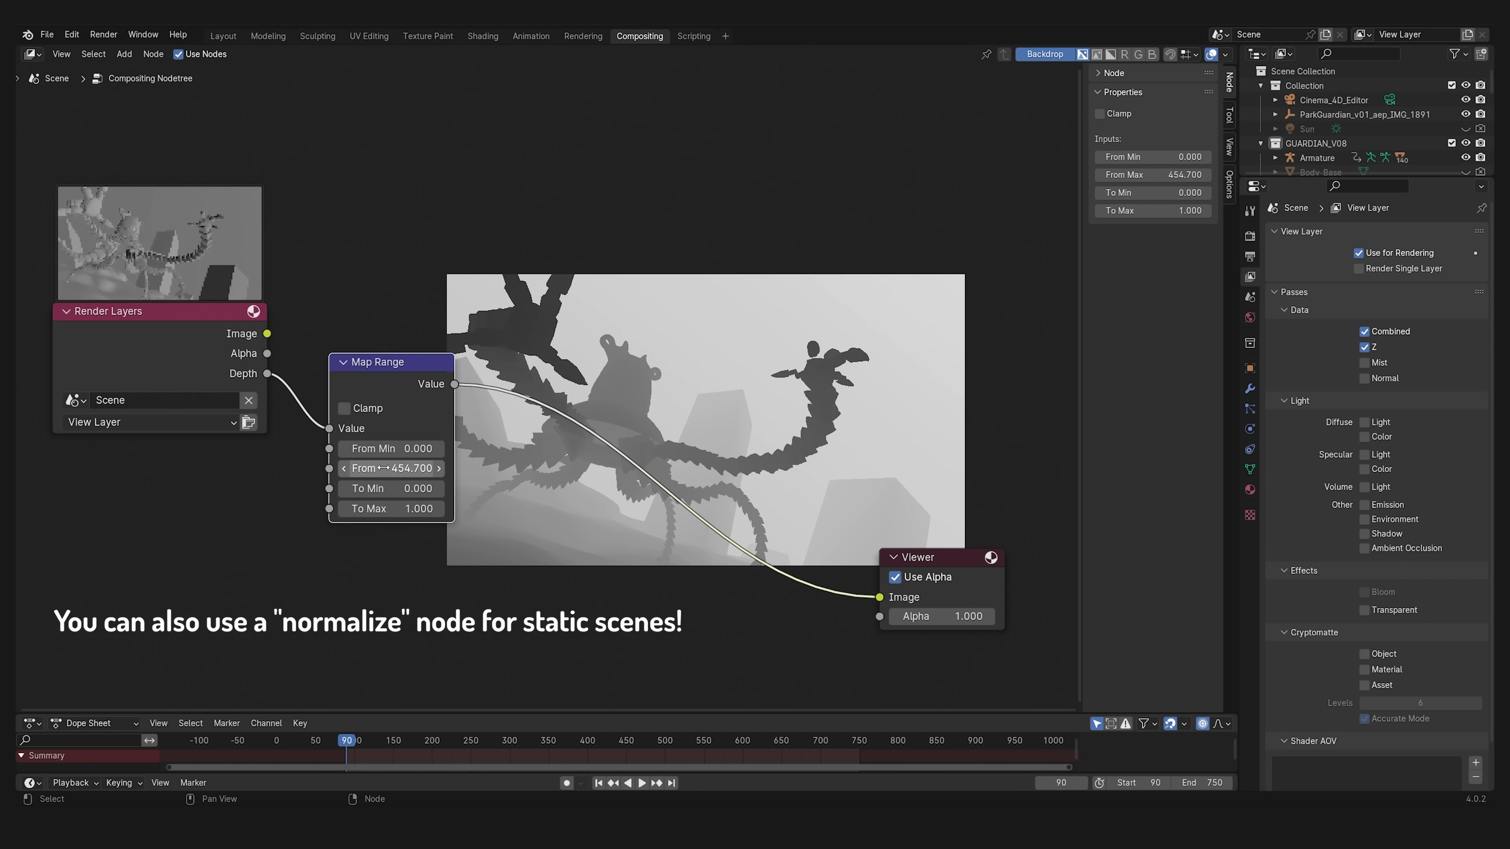
pyautogui.moveTo(392, 468); pyautogui.dragTo(410, 468)
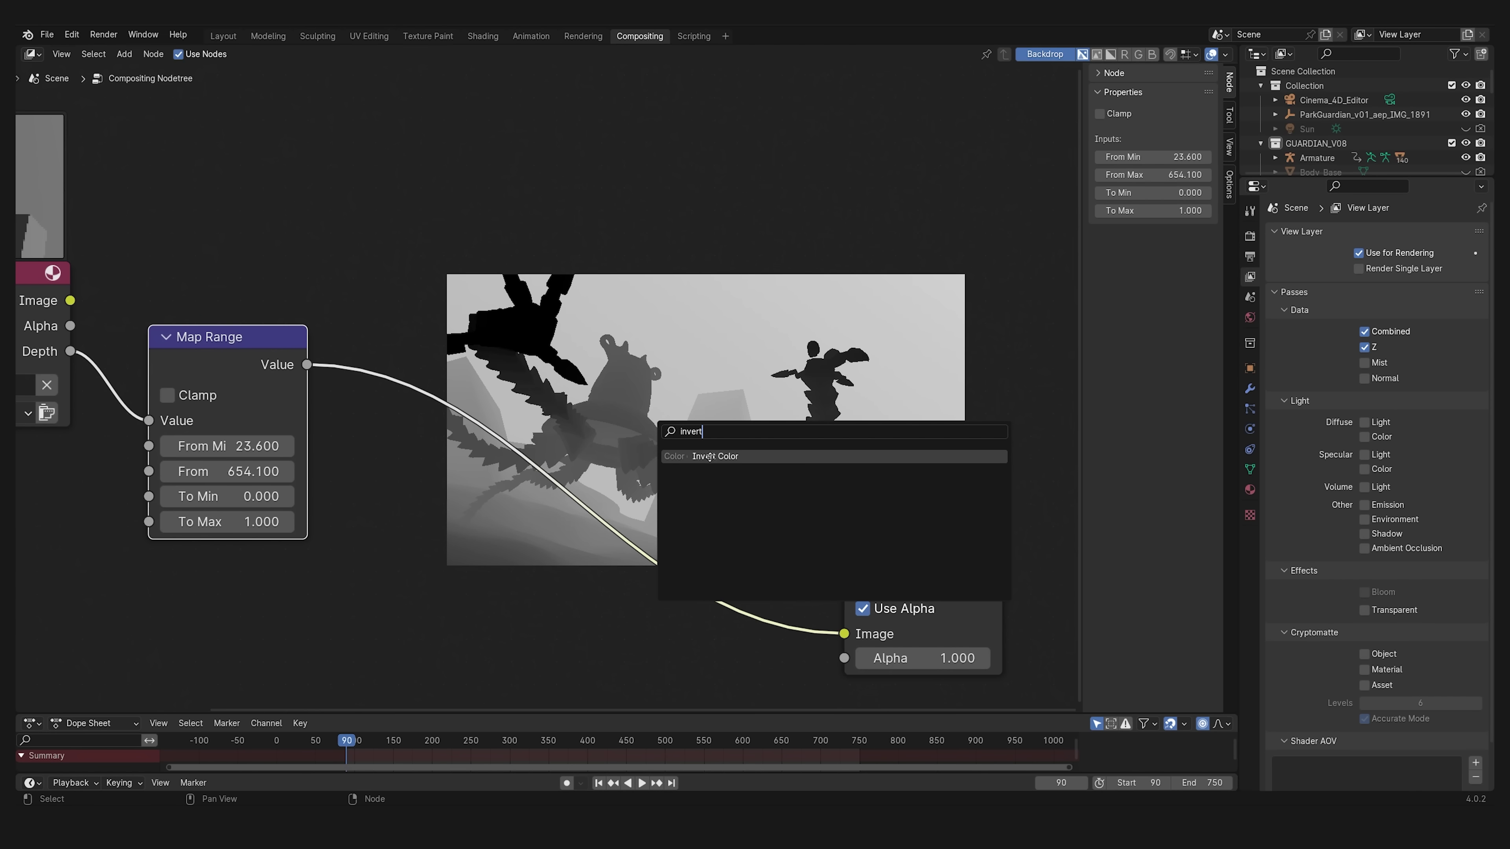
# - Drop an Invert Color node onto the link before the Viewer, placed below Map Range
pyautogui.click(710, 456)
pyautogui.click(522, 396)
pyautogui.moveTo(481, 403); pyautogui.dragTo(413, 512)
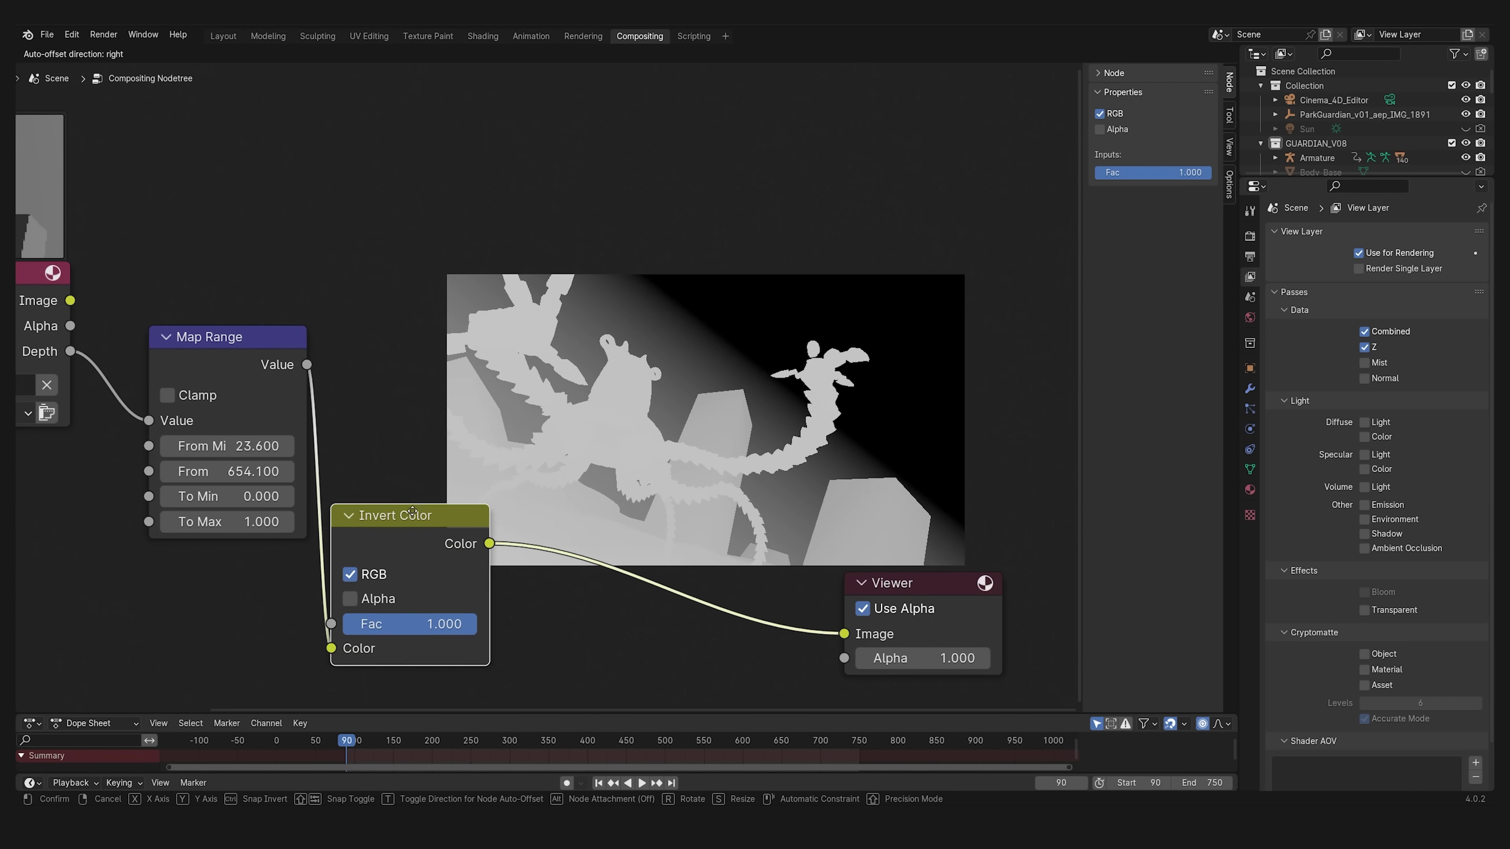
pyautogui.moveTo(541, 446); pyautogui.dragTo(572, 342, button='middle')
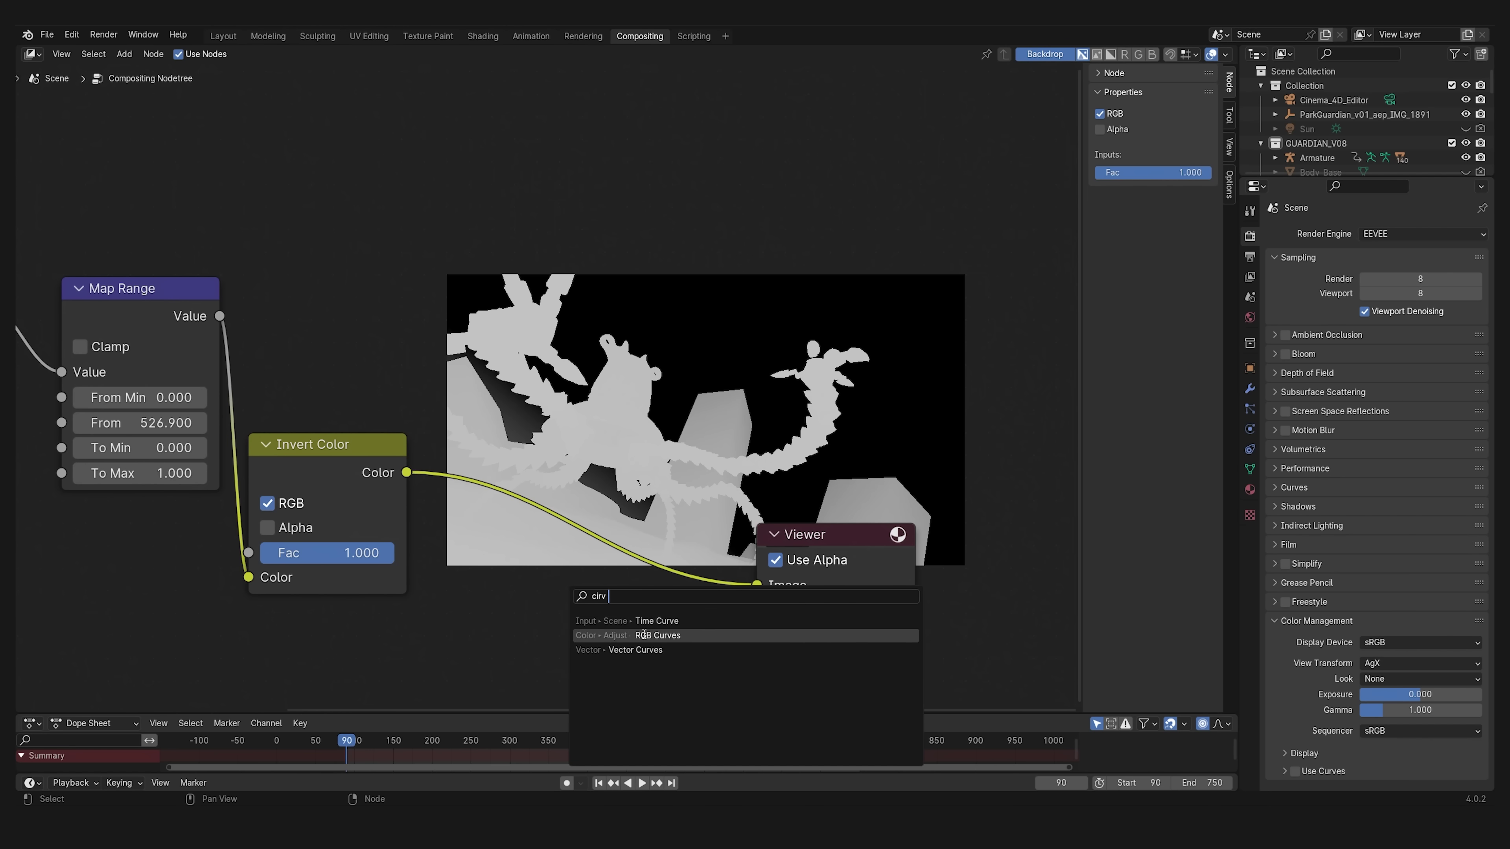
pyautogui.click(632, 630)
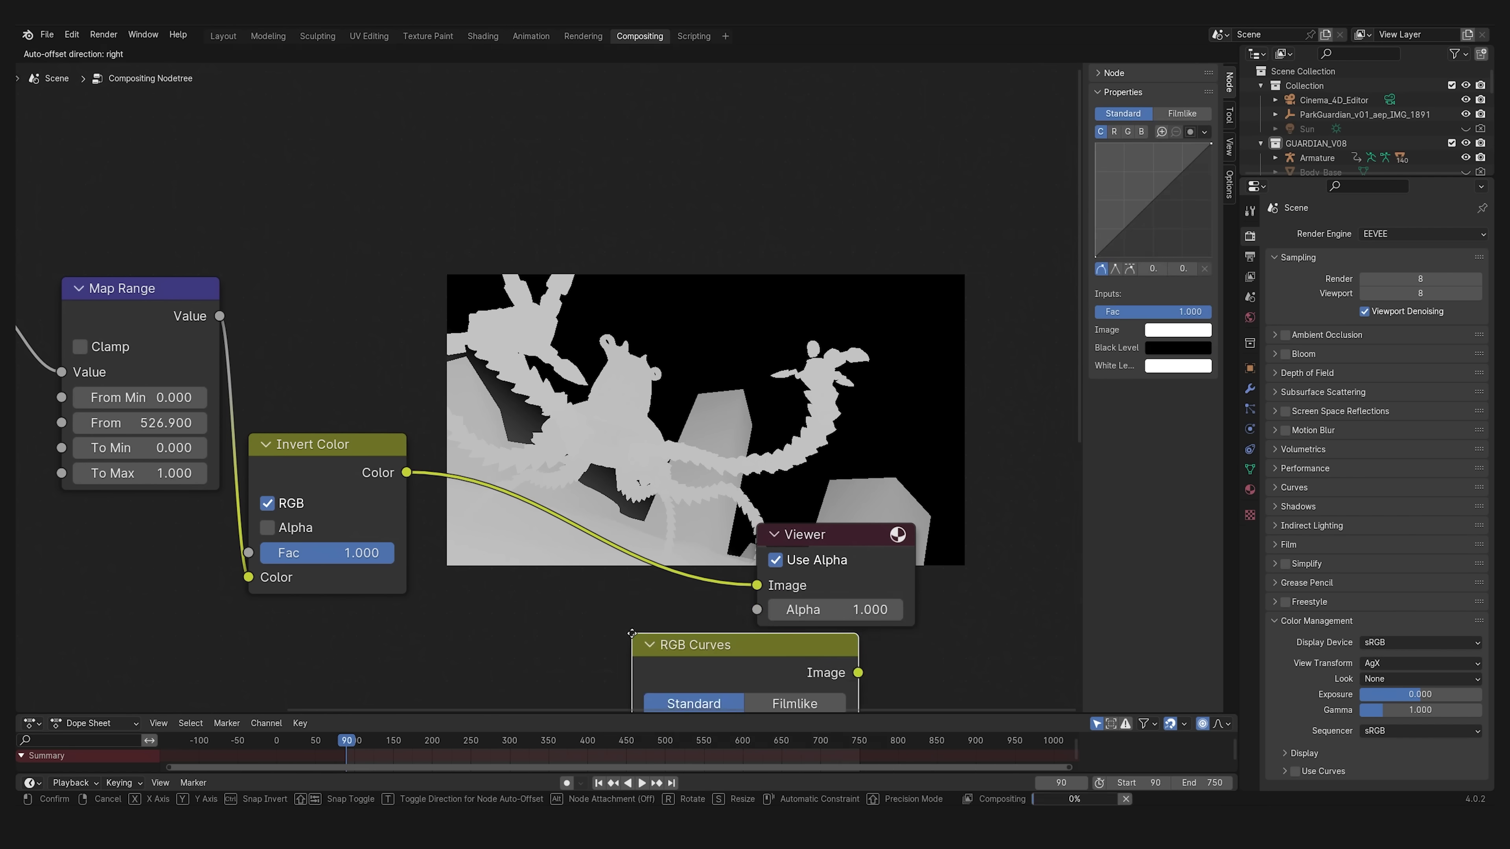
# - Place RGB Curves between Invert Color and Viewer and bend the curve to darken mid-tones
pyautogui.click(498, 467)
pyautogui.moveTo(498, 466); pyautogui.dragTo(461, 601)
pyautogui.moveTo(817, 666); pyautogui.dragTo(787, 464, button='middle')
pyautogui.moveTo(281, 413); pyautogui.dragTo(352, 397)
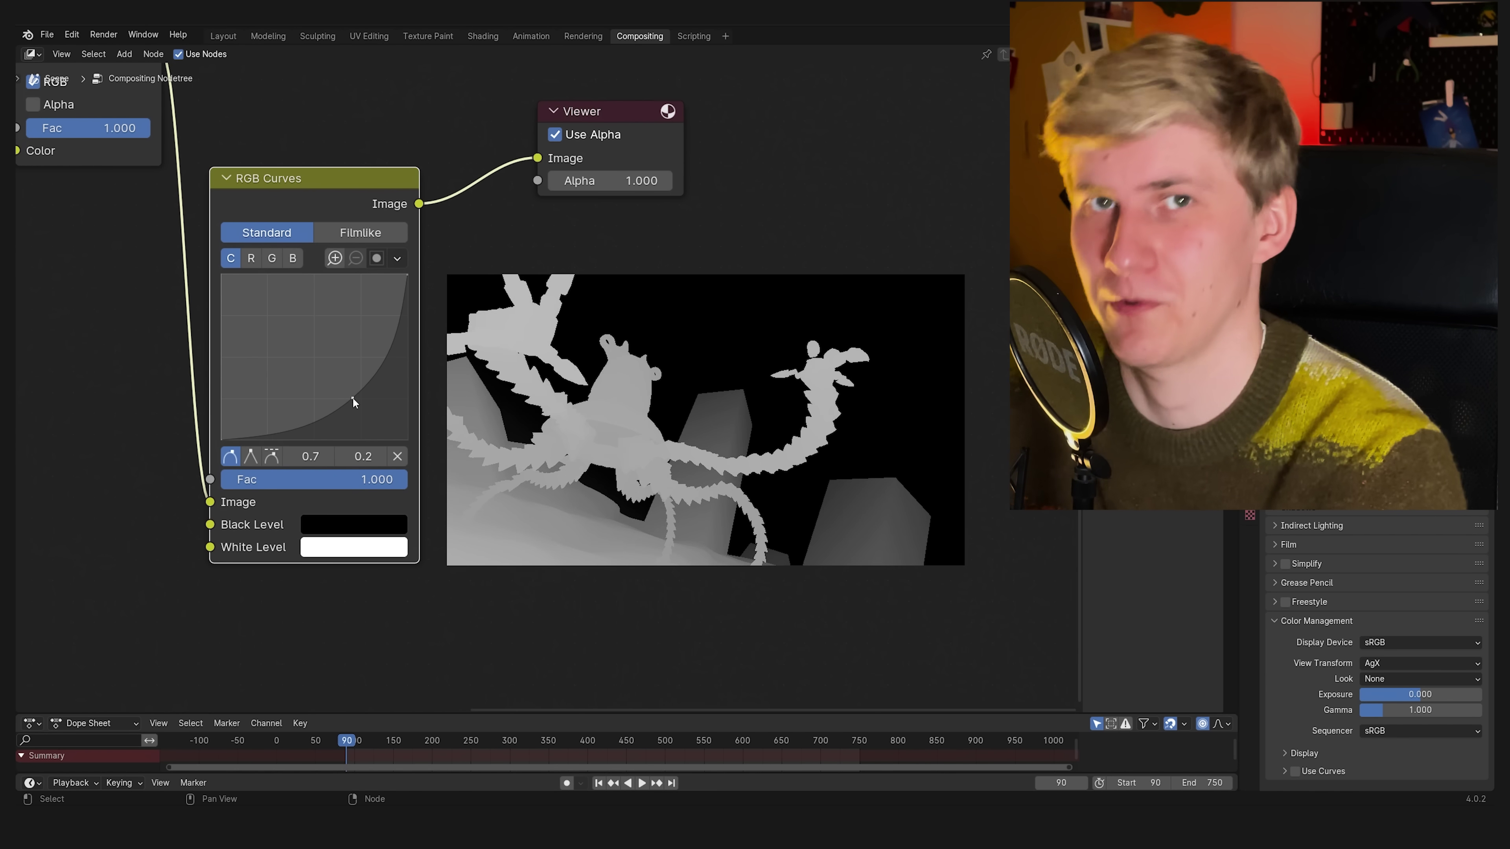
pyautogui.moveTo(523, 409); pyautogui.dragTo(485, 463, button='middle')
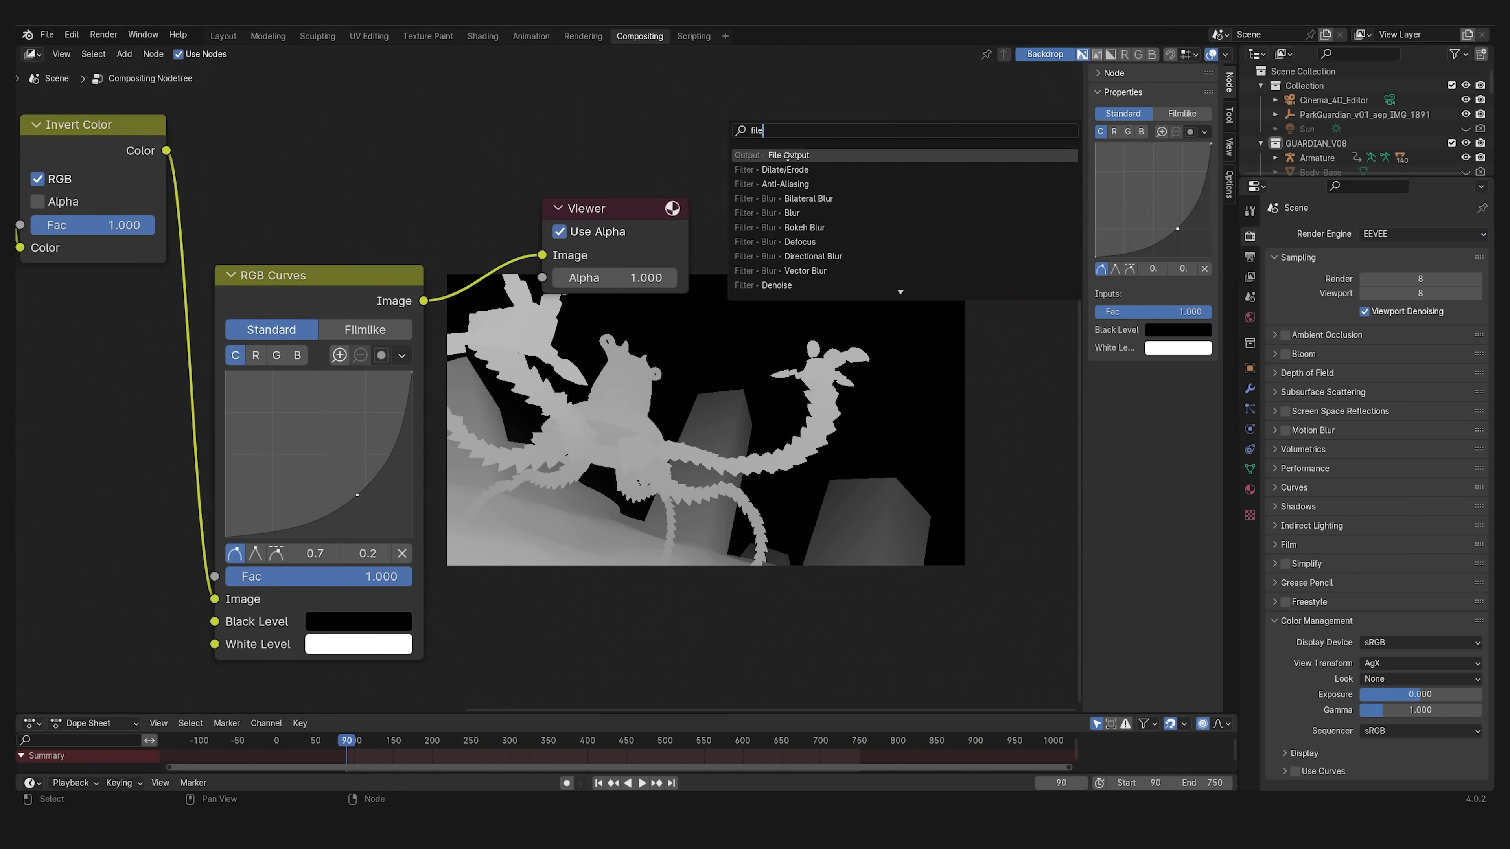
# - Add a File Output node fed by the RGB Curves image and confirm its base path
pyautogui.press('Return')
pyautogui.click(677, 90)
pyautogui.moveTo(423, 303); pyautogui.dragTo(575, 145)
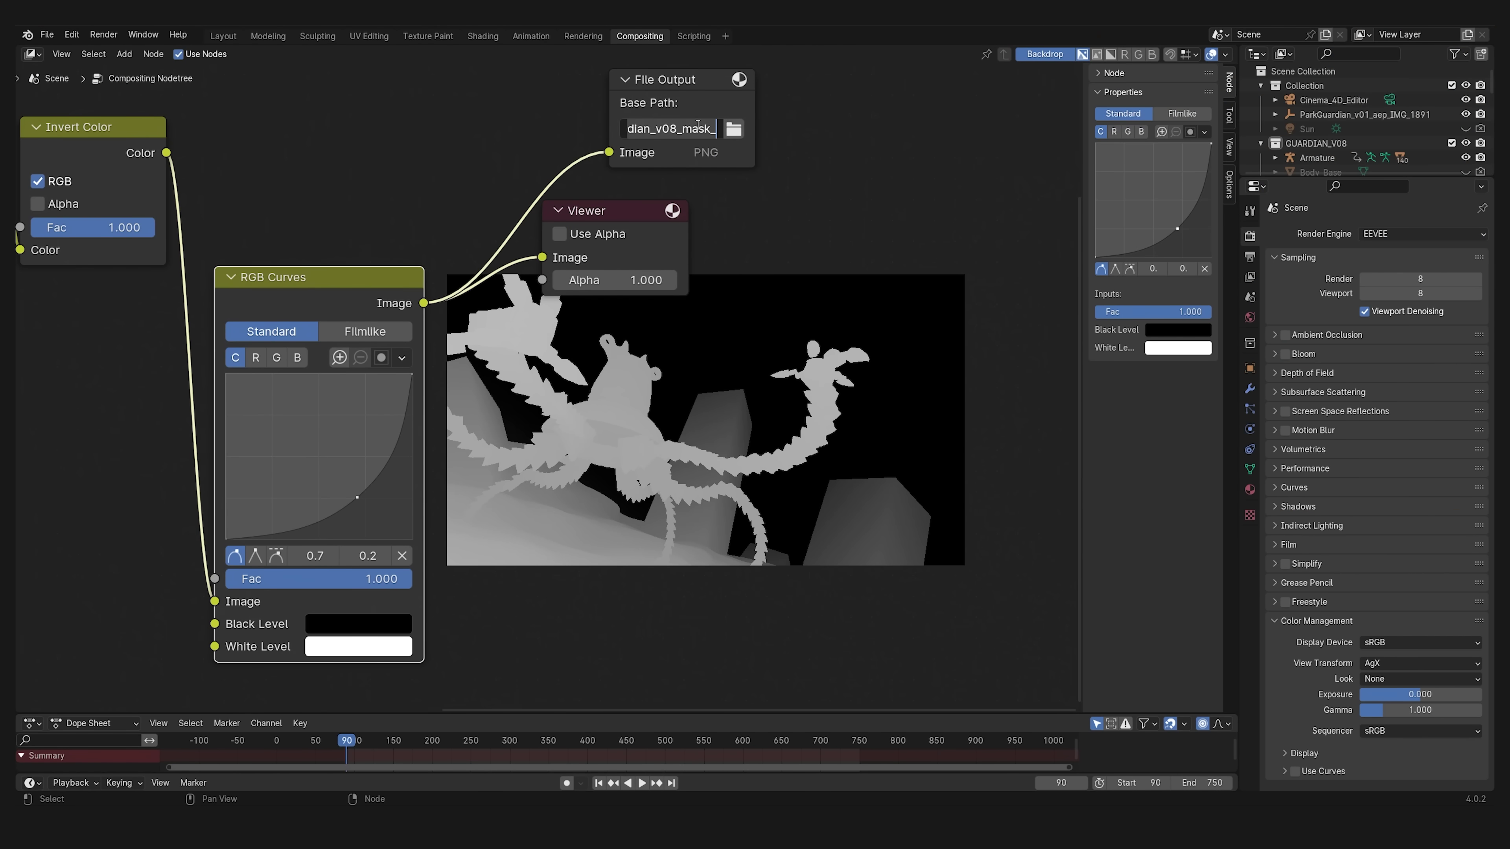
pyautogui.moveTo(742, 129); pyautogui.dragTo(718, 94, button='middle')
# - In Color Management, keep sRGB as the display device and choose a view transform for the mask
pyautogui.click(1249, 259)
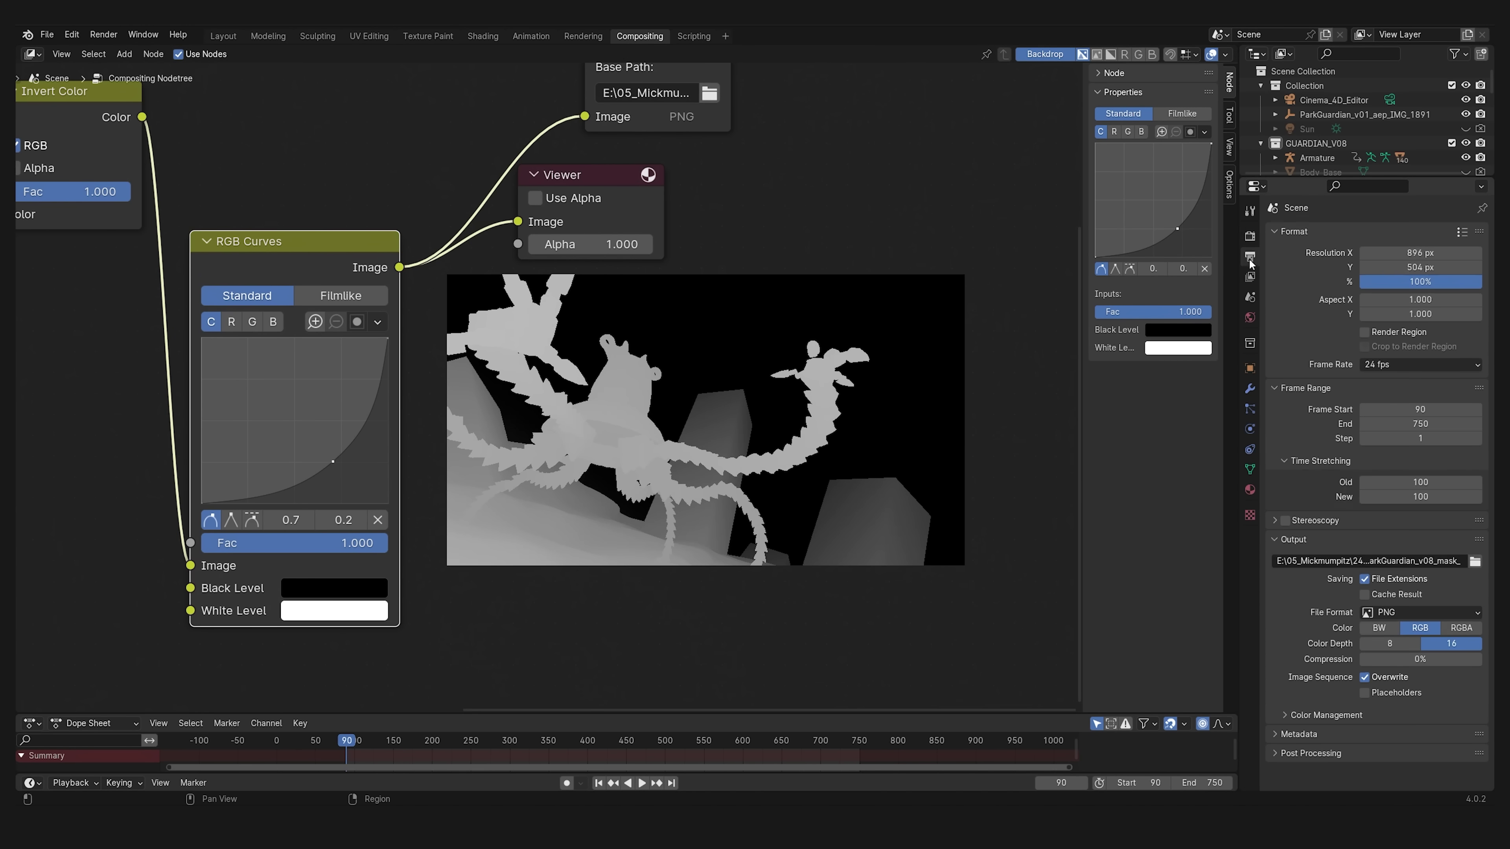
pyautogui.click(1250, 236)
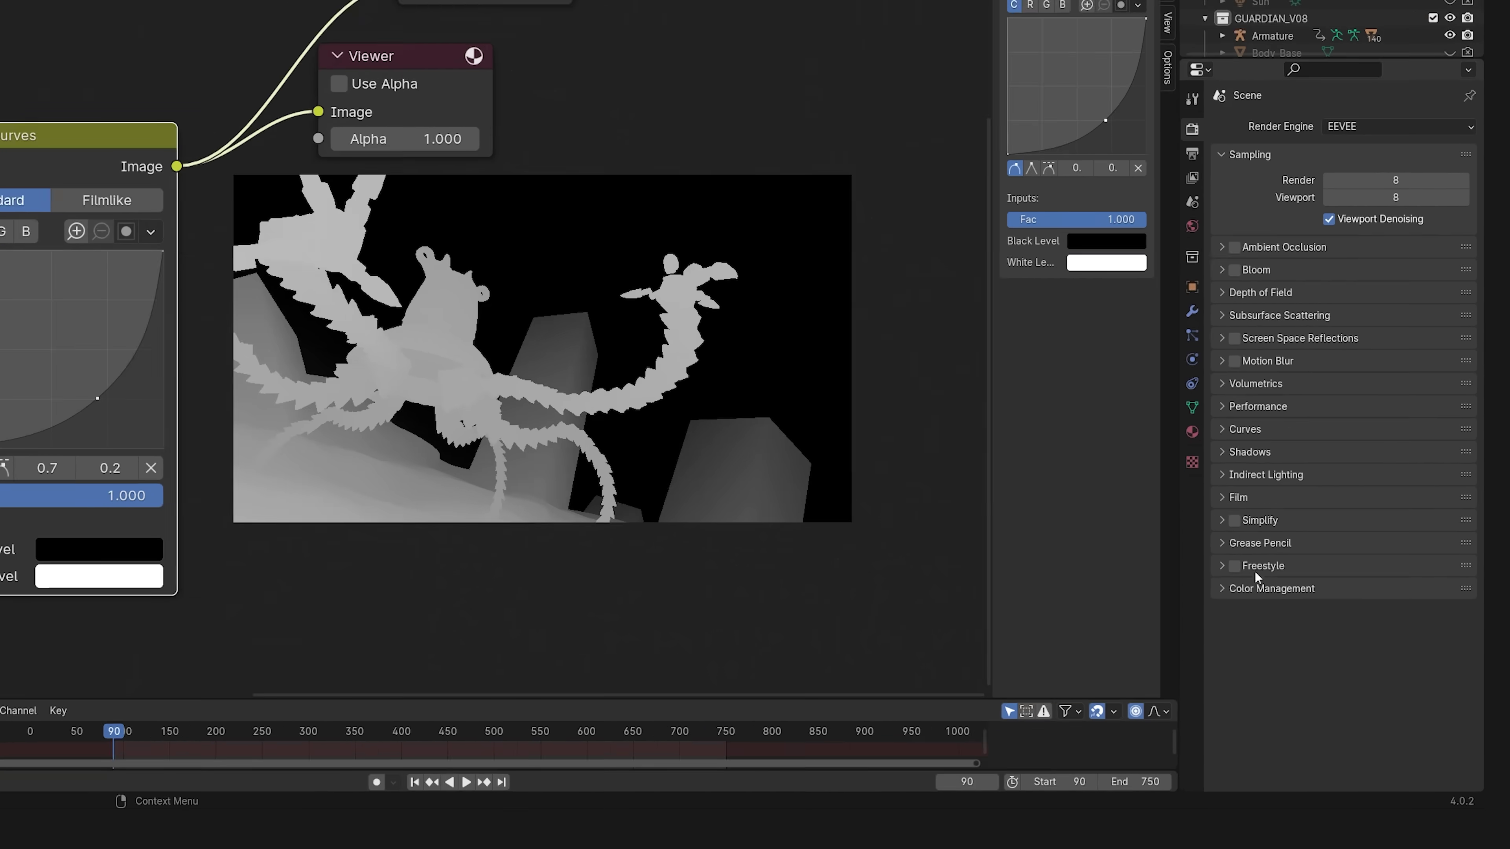
pyautogui.click(1316, 620)
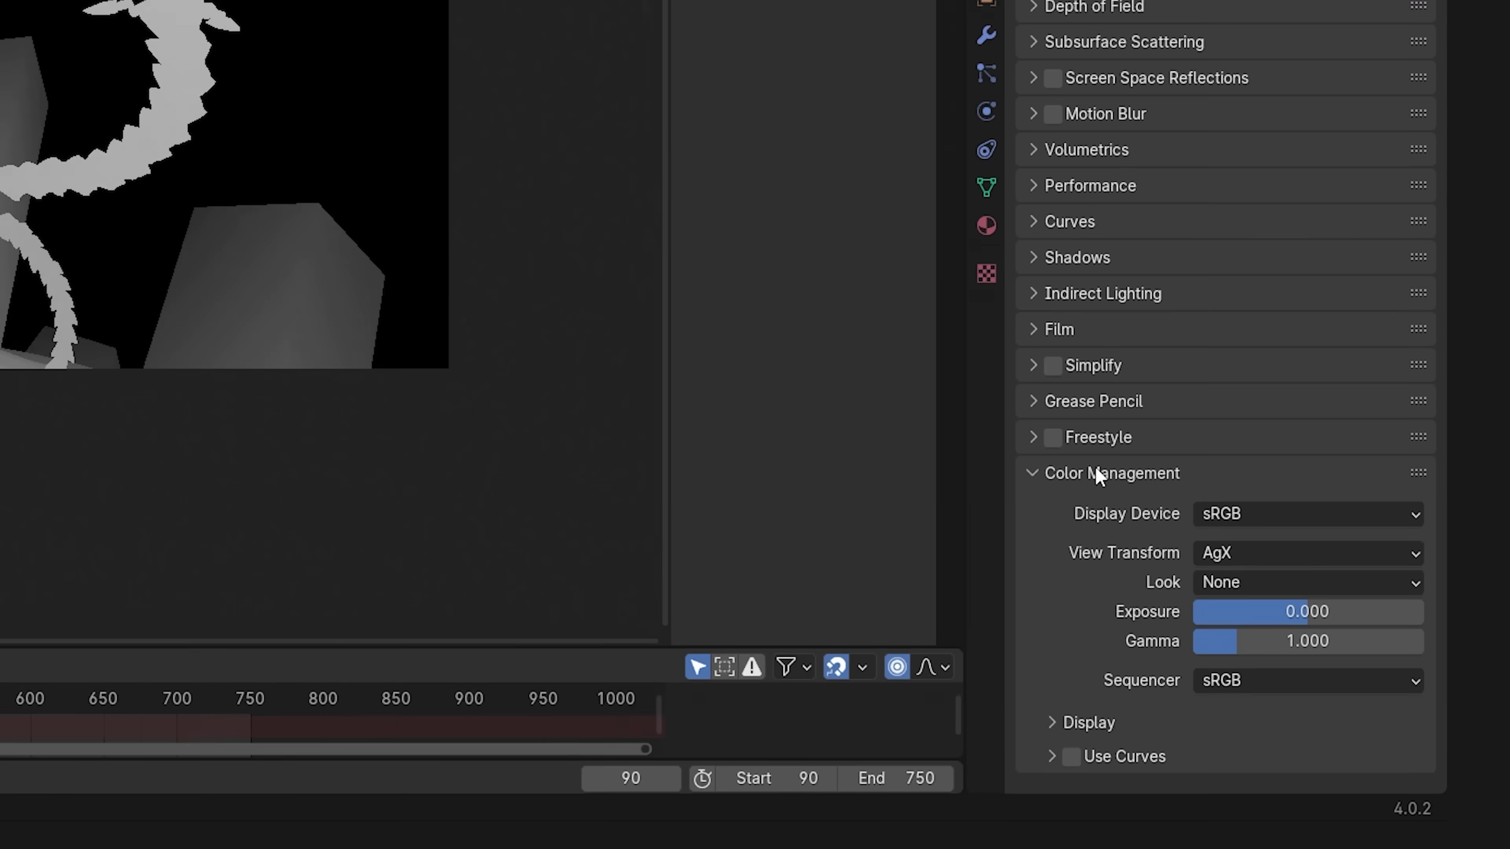
pyautogui.click(1390, 642)
pyautogui.click(1155, 471)
pyautogui.click(1146, 482)
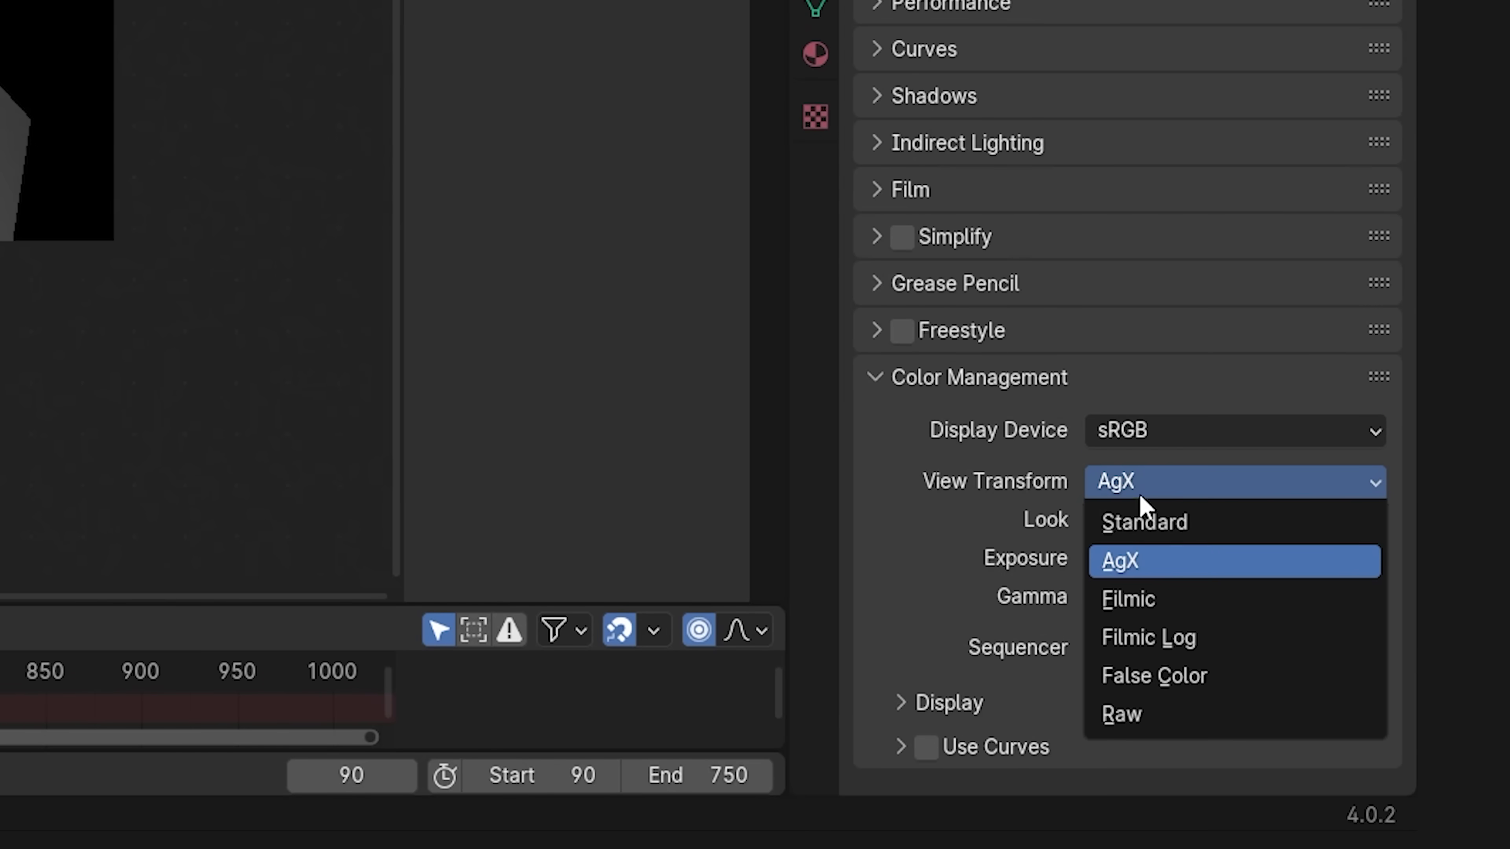
pyautogui.click(1152, 523)
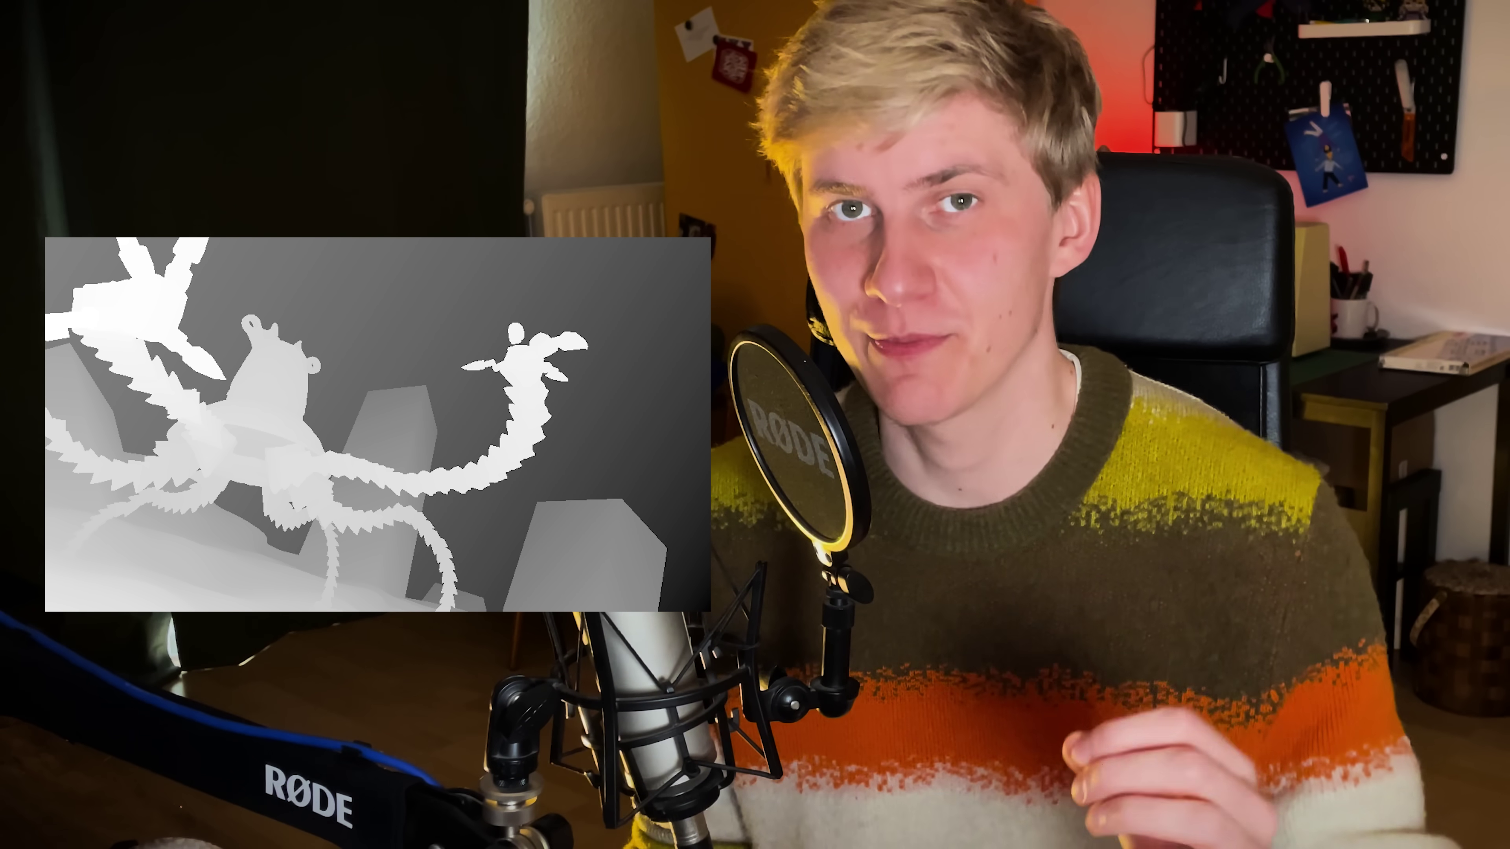
# - Pan the viewport to preview the Freestyle white-line outline render of the creature
pyautogui.middleClick(174, 428)
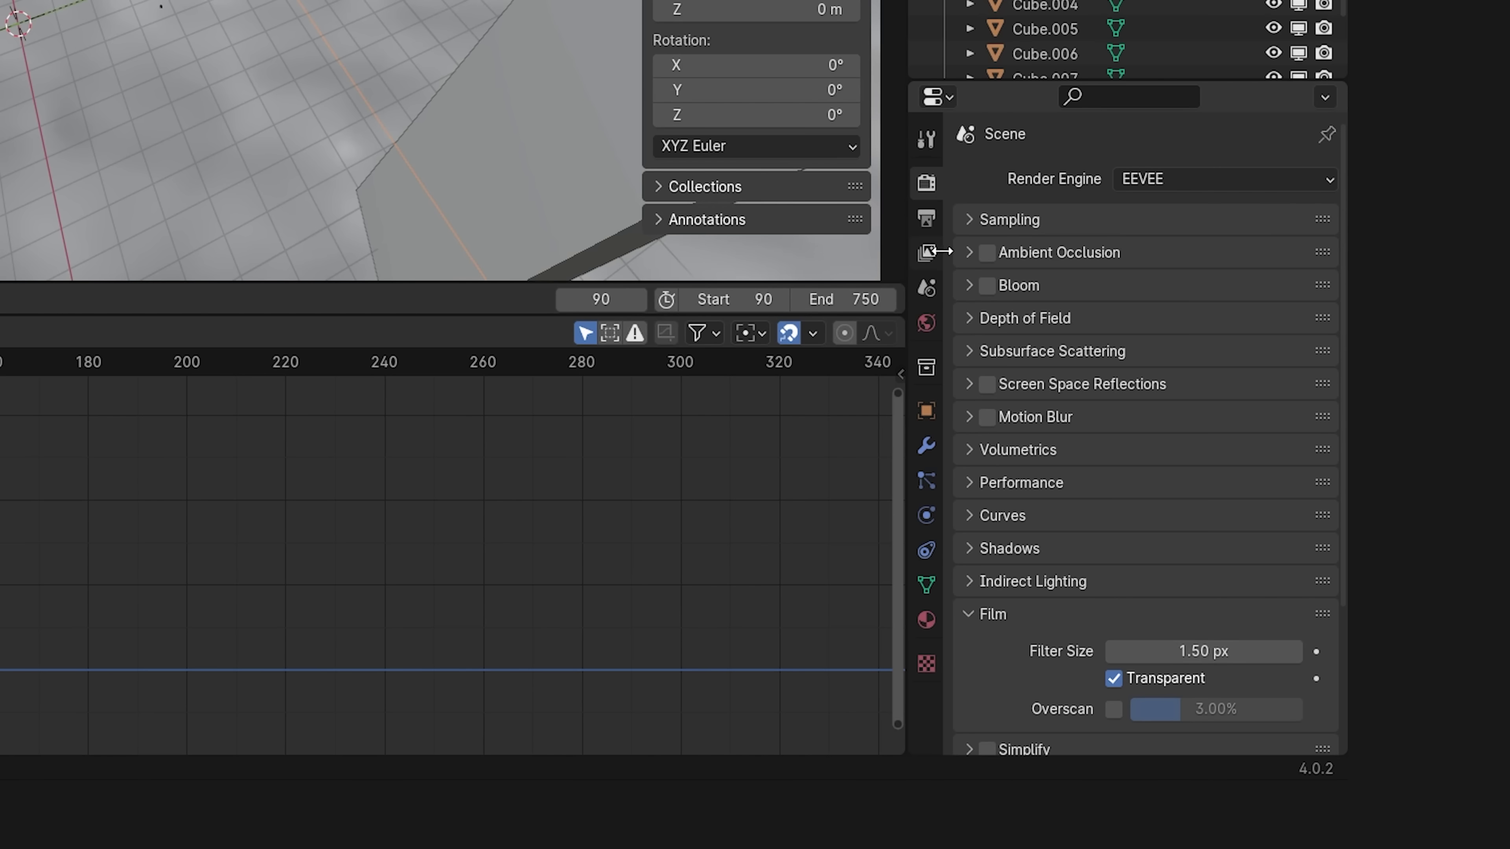
# - Output Freestyle as a separate render pass with black lines and set thickness, then link Alpha Over to the Viewer
pyautogui.click(927, 254)
pyautogui.scroll(-10, 988, 321)
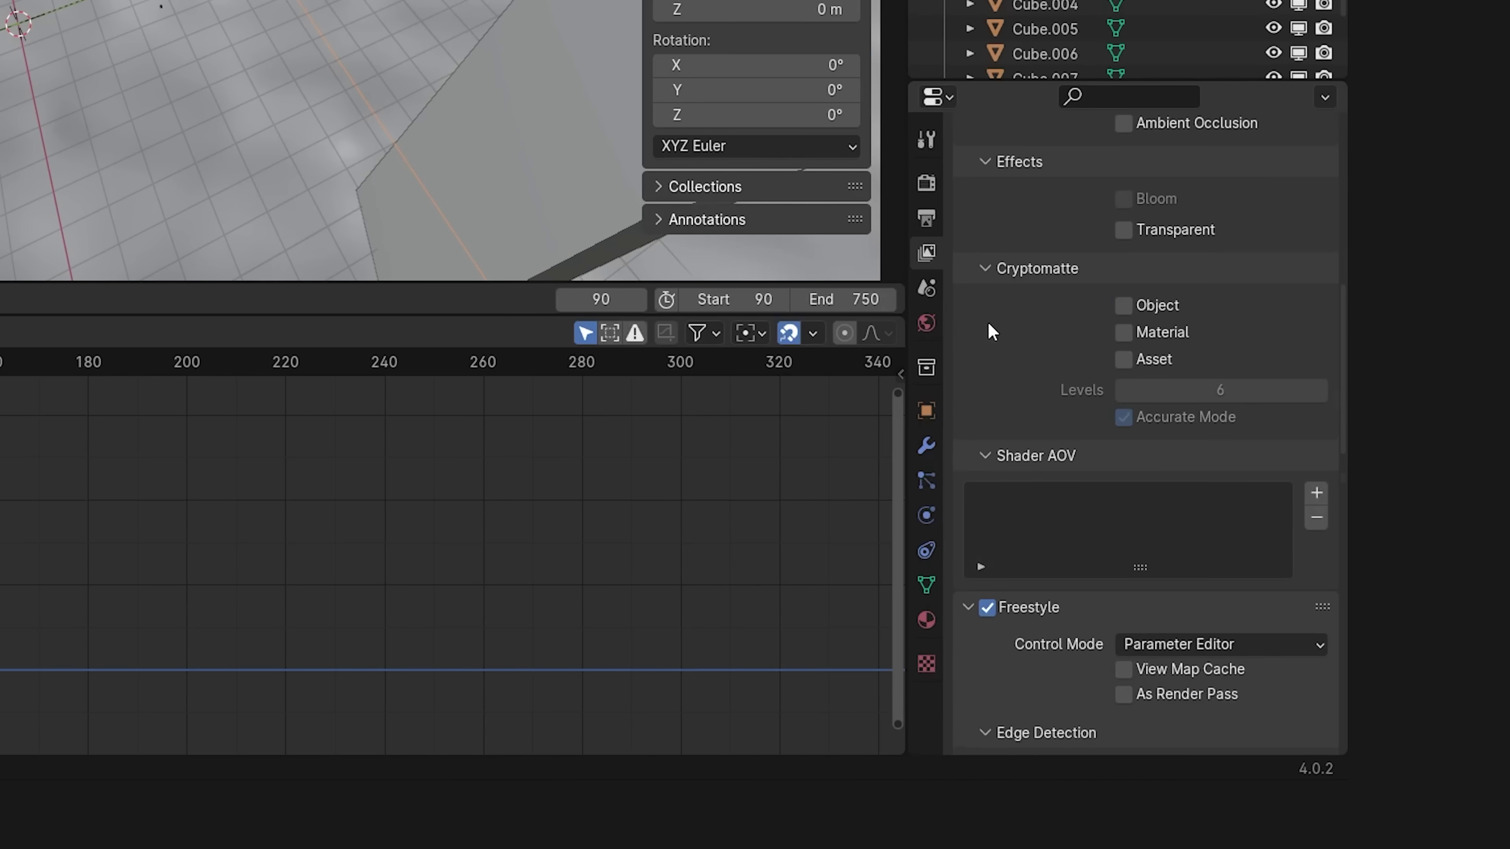
pyautogui.click(1123, 445)
pyautogui.click(1467, 563)
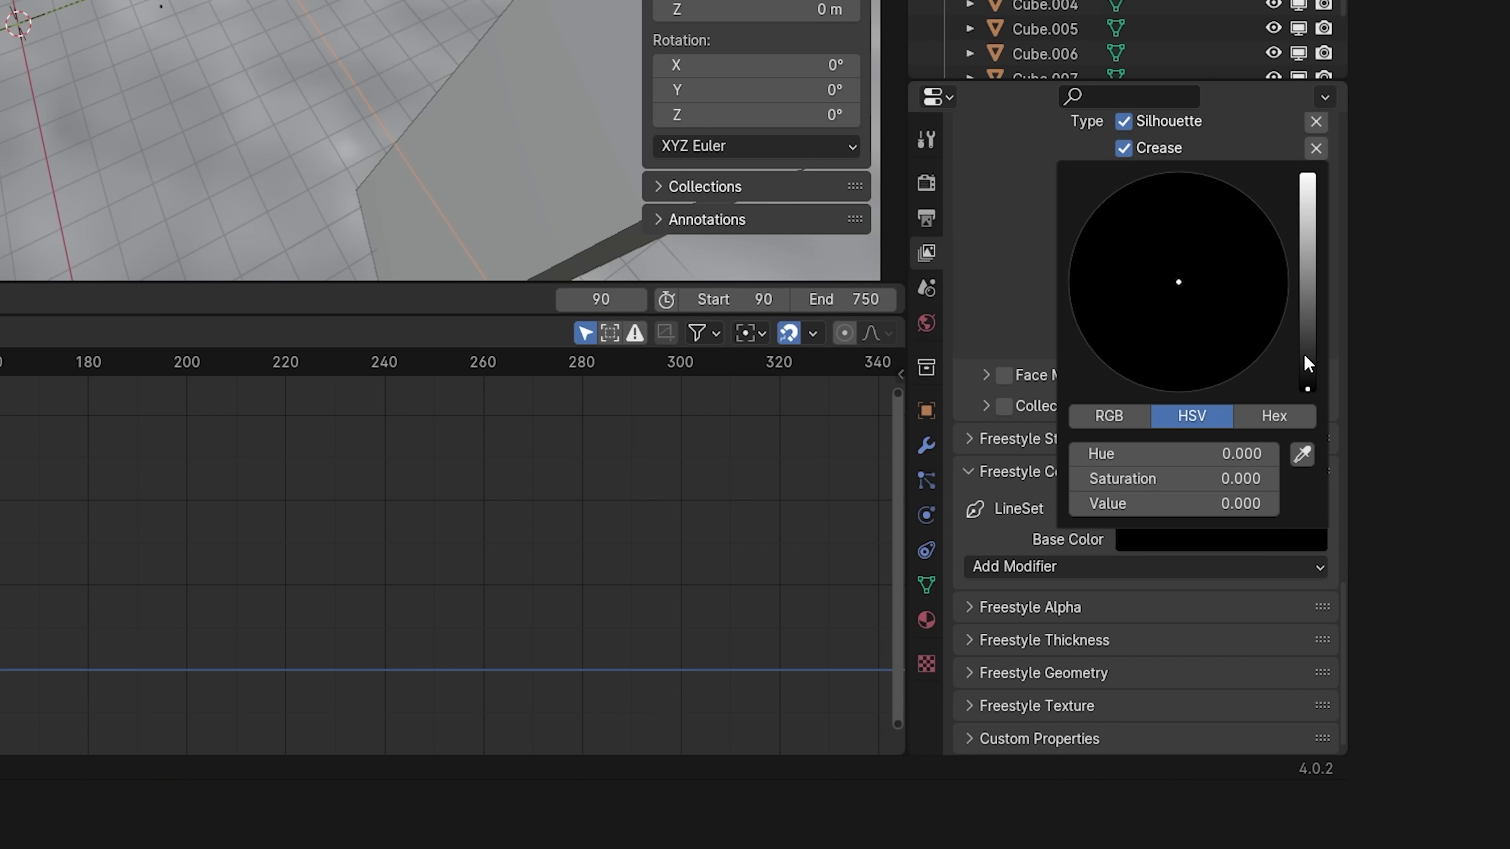
pyautogui.click(1242, 579)
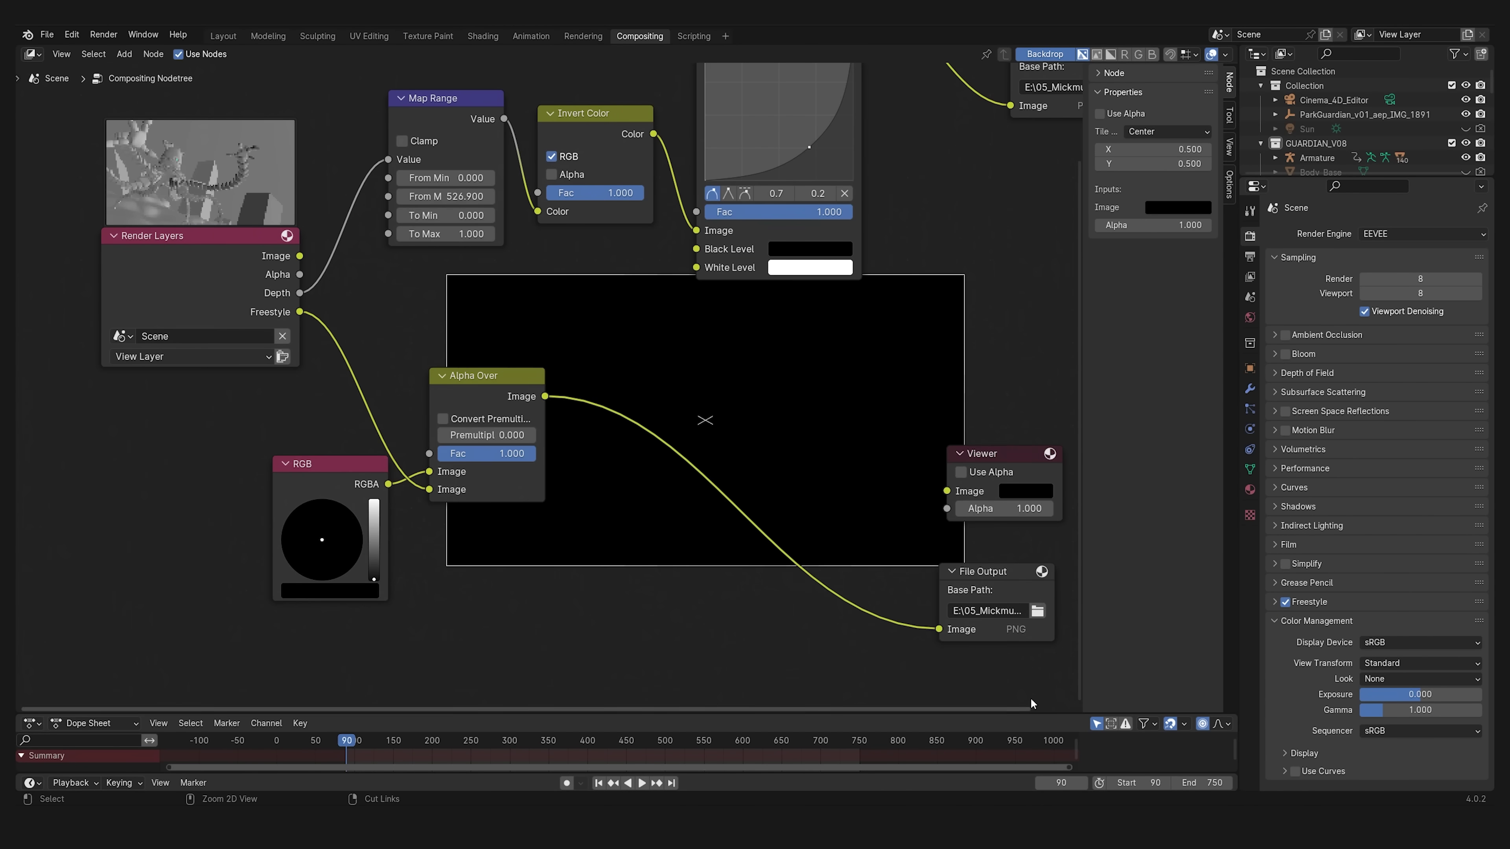
pyautogui.moveTo(1031, 699); pyautogui.dragTo(364, 384)
pyautogui.moveTo(545, 397); pyautogui.dragTo(947, 491)
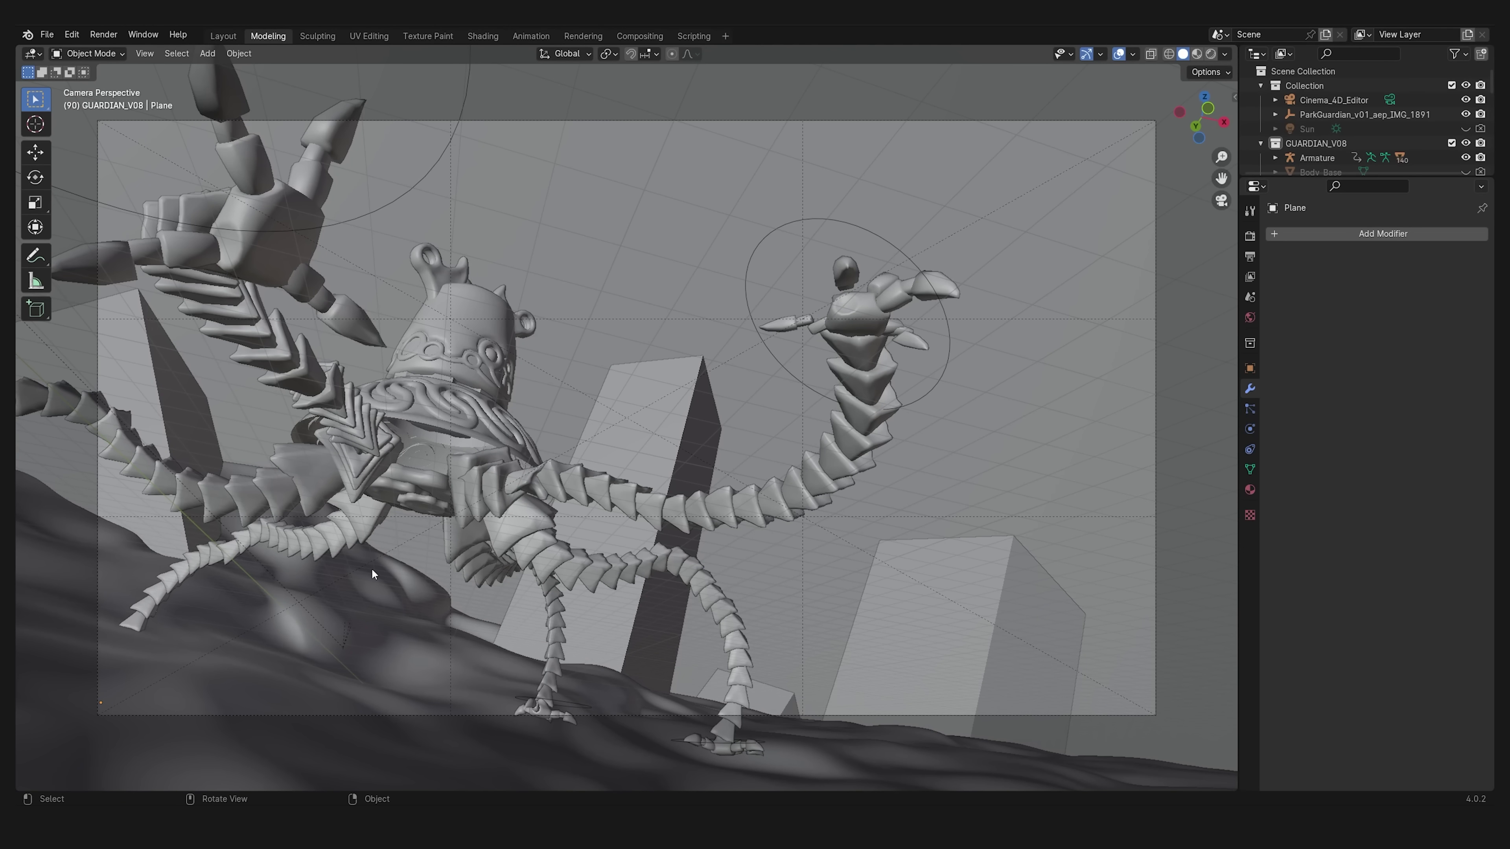
# - Add an Emission shader to the head material, wire it to Material Output, and make it cyan
pyautogui.click(463, 390)
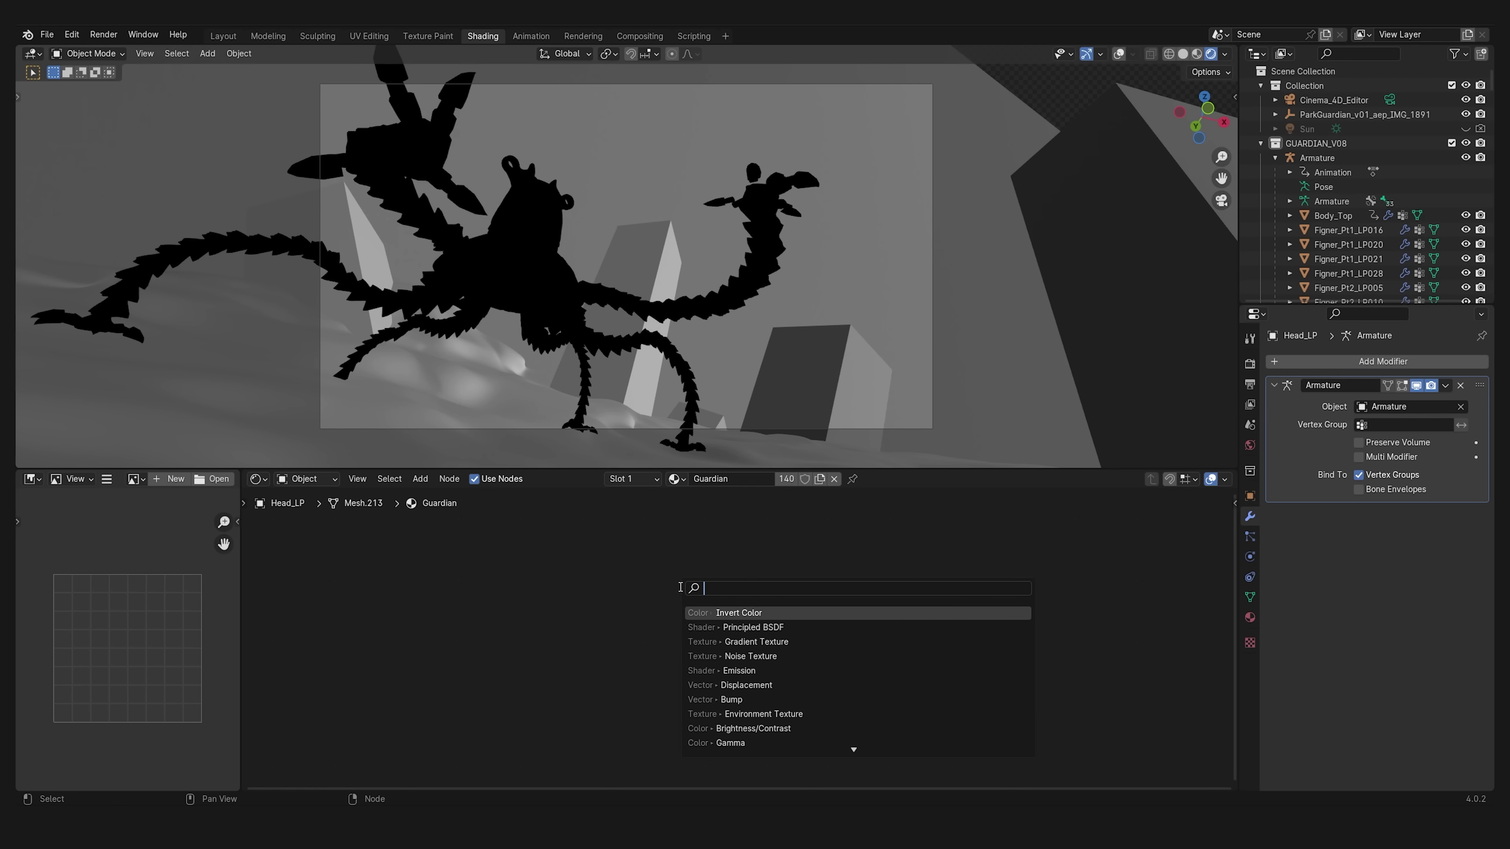
pyautogui.write('mi')
pyautogui.click(743, 613)
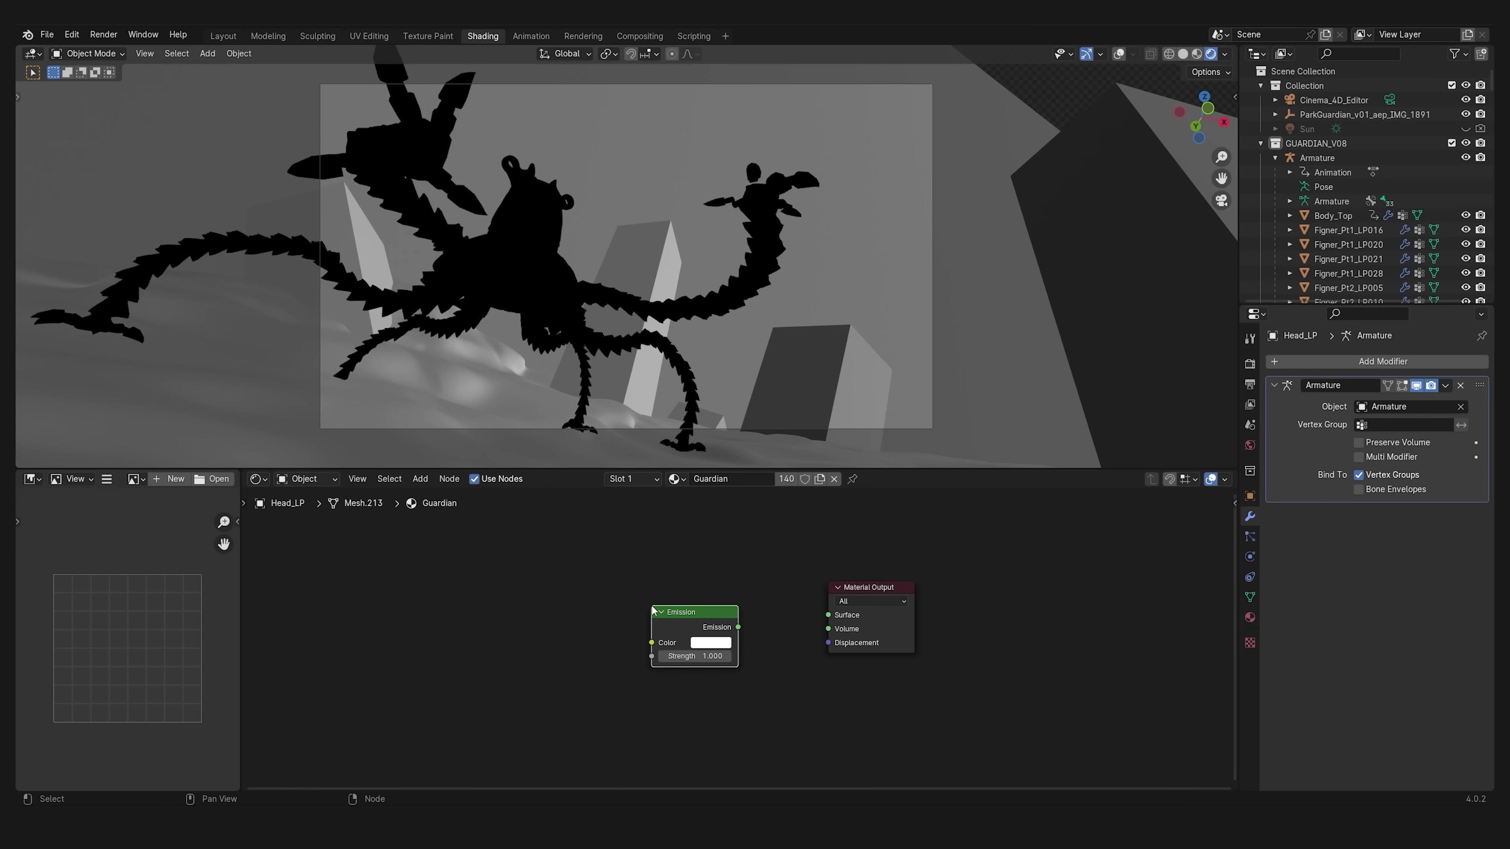
pyautogui.moveTo(737, 628); pyautogui.dragTo(828, 615)
pyautogui.click(710, 642)
pyautogui.moveTo(750, 502); pyautogui.dragTo(761, 456)
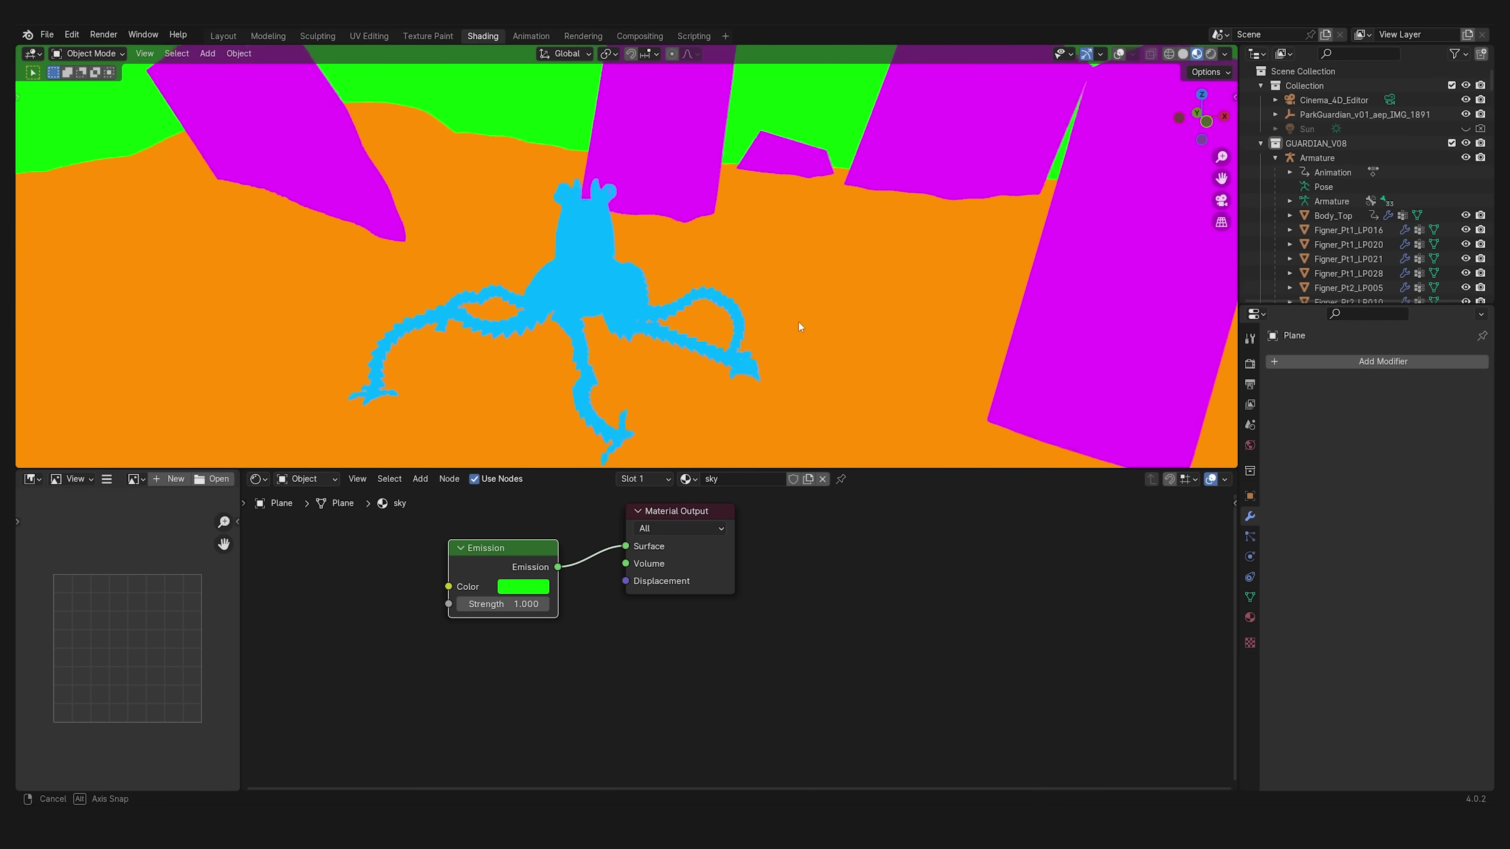
pyautogui.moveTo(798, 323); pyautogui.dragTo(822, 351, button='middle')
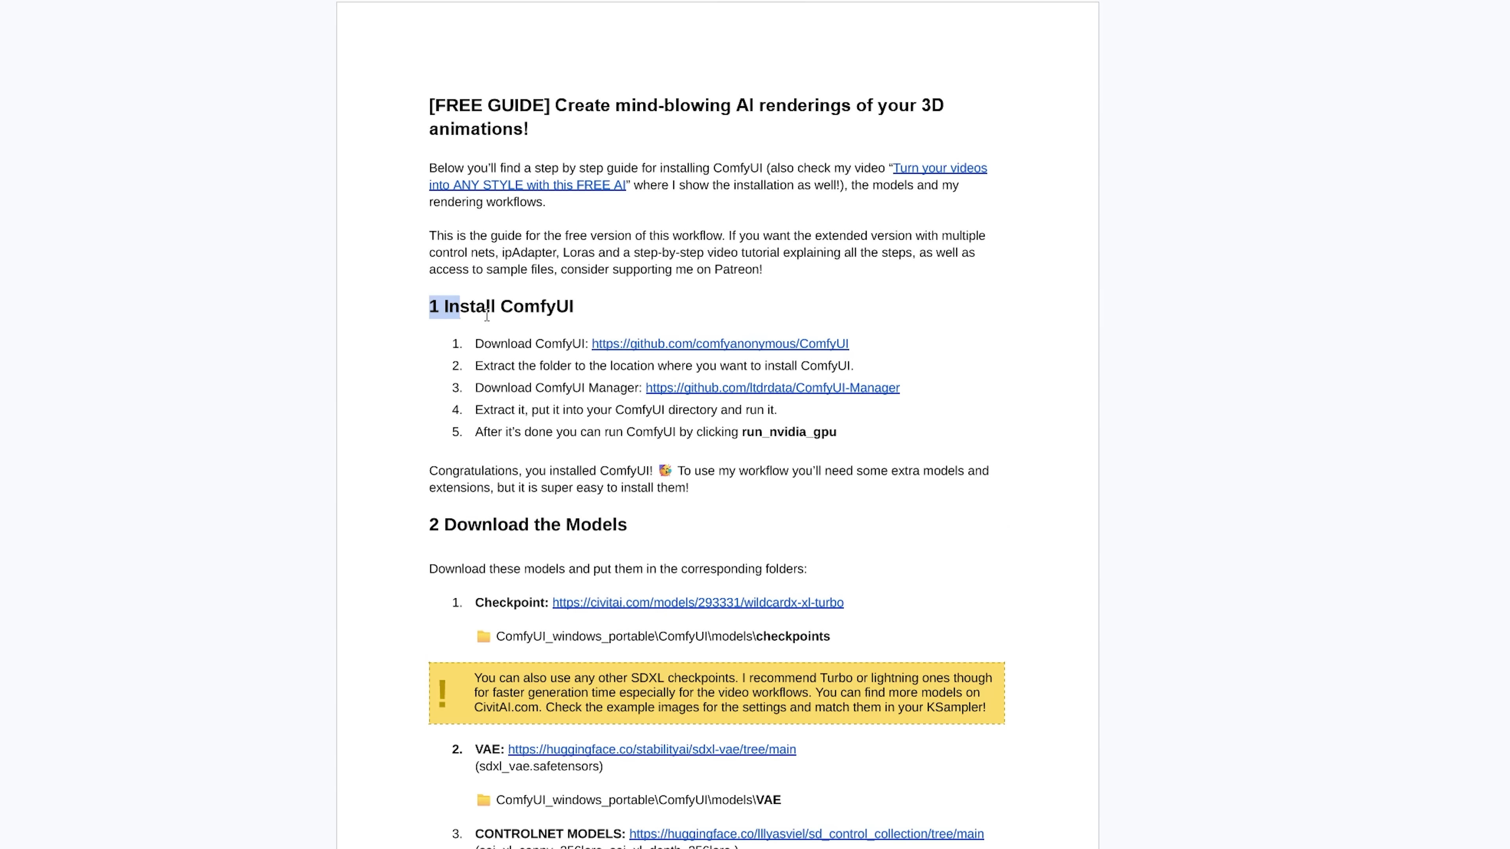
pyautogui.moveTo(433, 306); pyautogui.dragTo(596, 309)
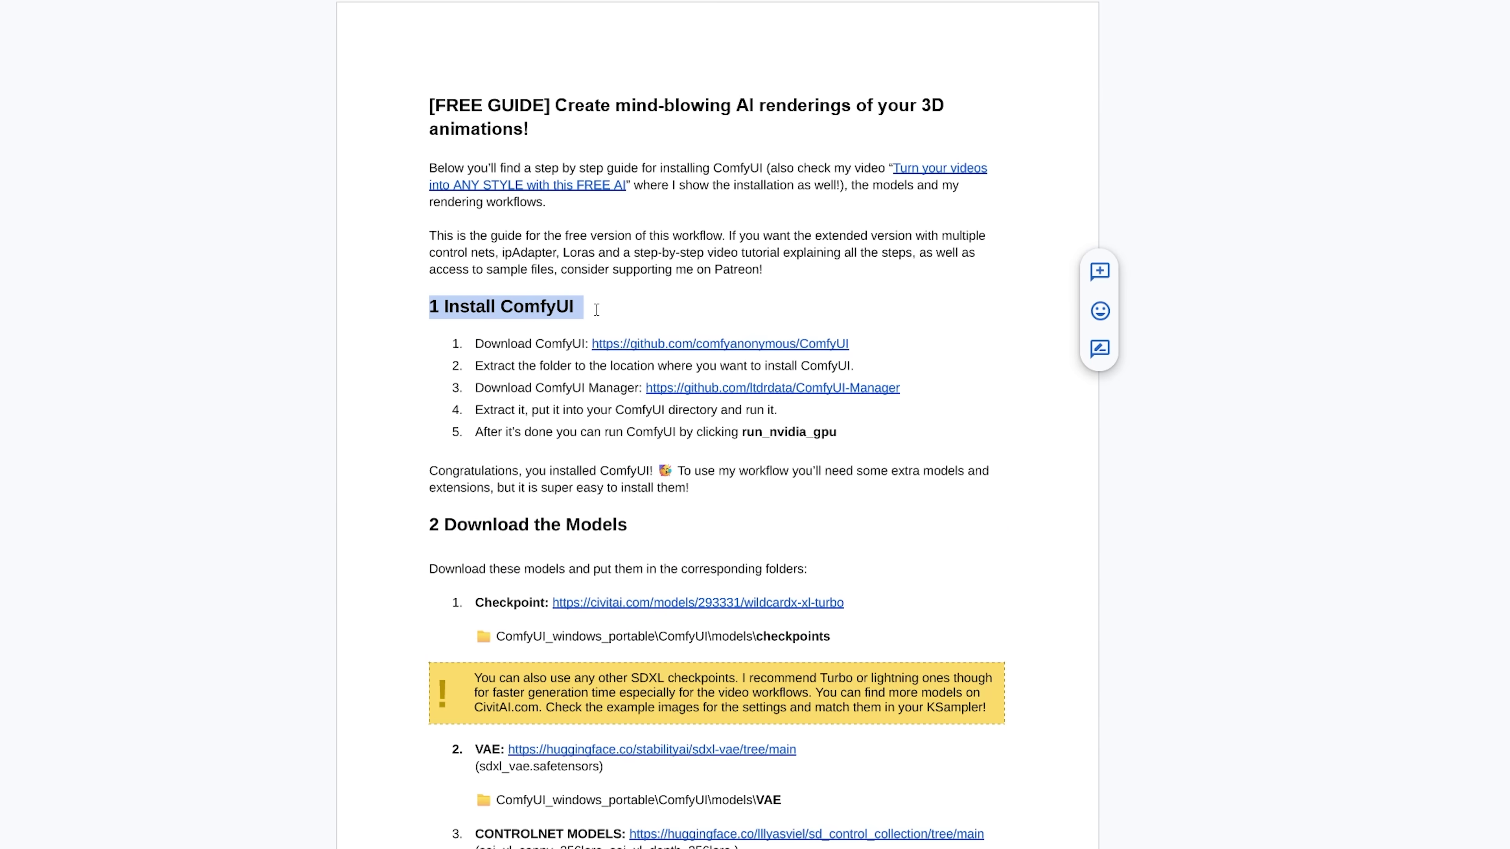
pyautogui.scroll(-5, 557, 473)
pyautogui.moveTo(430, 262); pyautogui.dragTo(664, 266)
pyautogui.click(786, 262)
pyautogui.scroll(-2, 786, 266)
pyautogui.moveTo(470, 251); pyautogui.dragTo(852, 254)
pyautogui.moveTo(469, 284); pyautogui.dragTo(647, 288)
pyautogui.moveTo(647, 288); pyautogui.dragTo(831, 288)
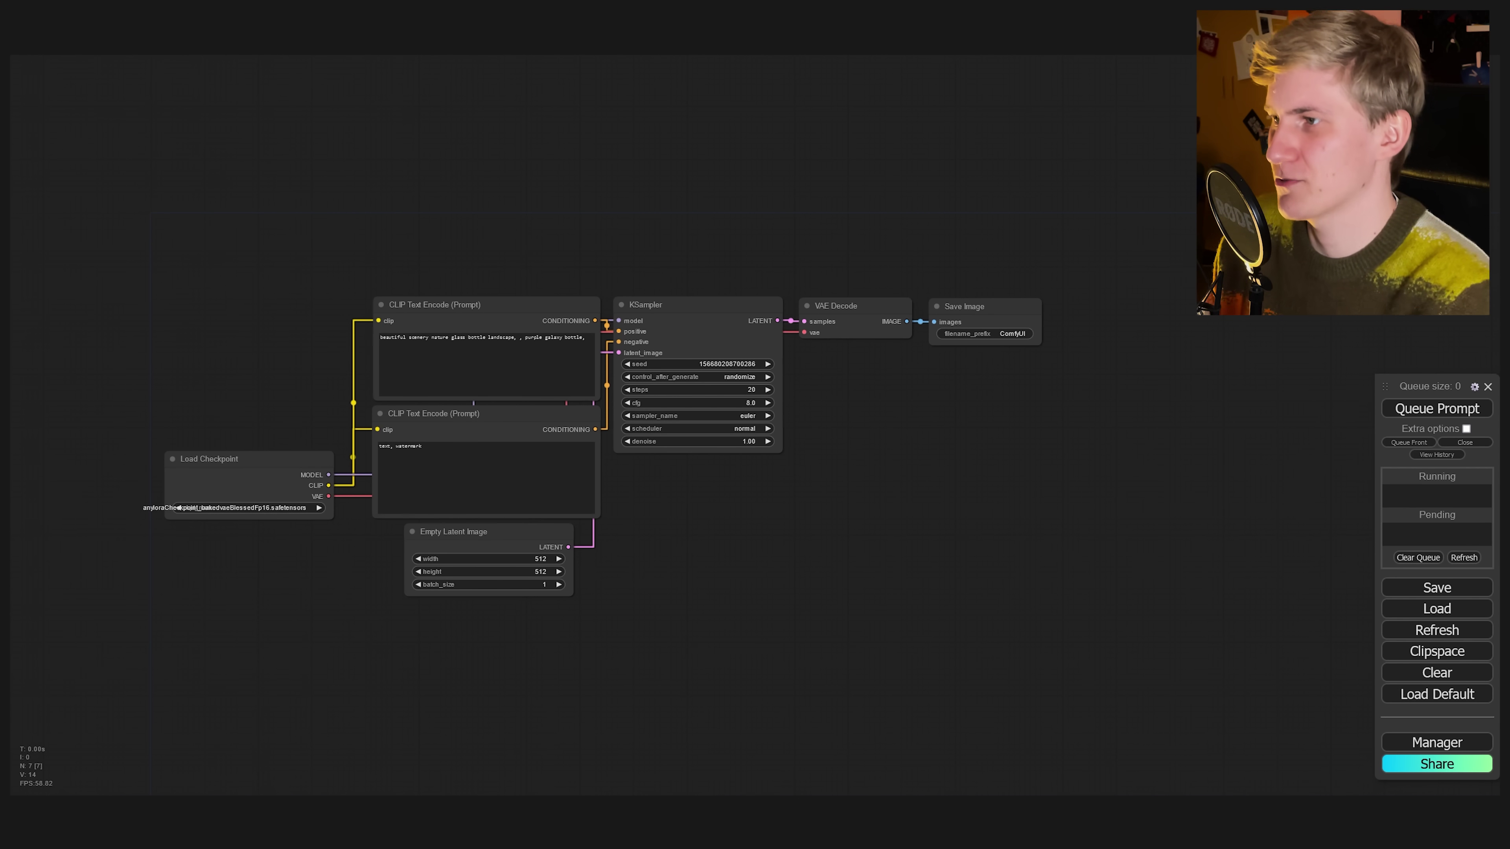
# - Load the creature workflow file onto the canvas and look over the LOAD IMAGES and Width/Height nodes
pyautogui.moveTo(1509, 470); pyautogui.dragTo(802, 526)
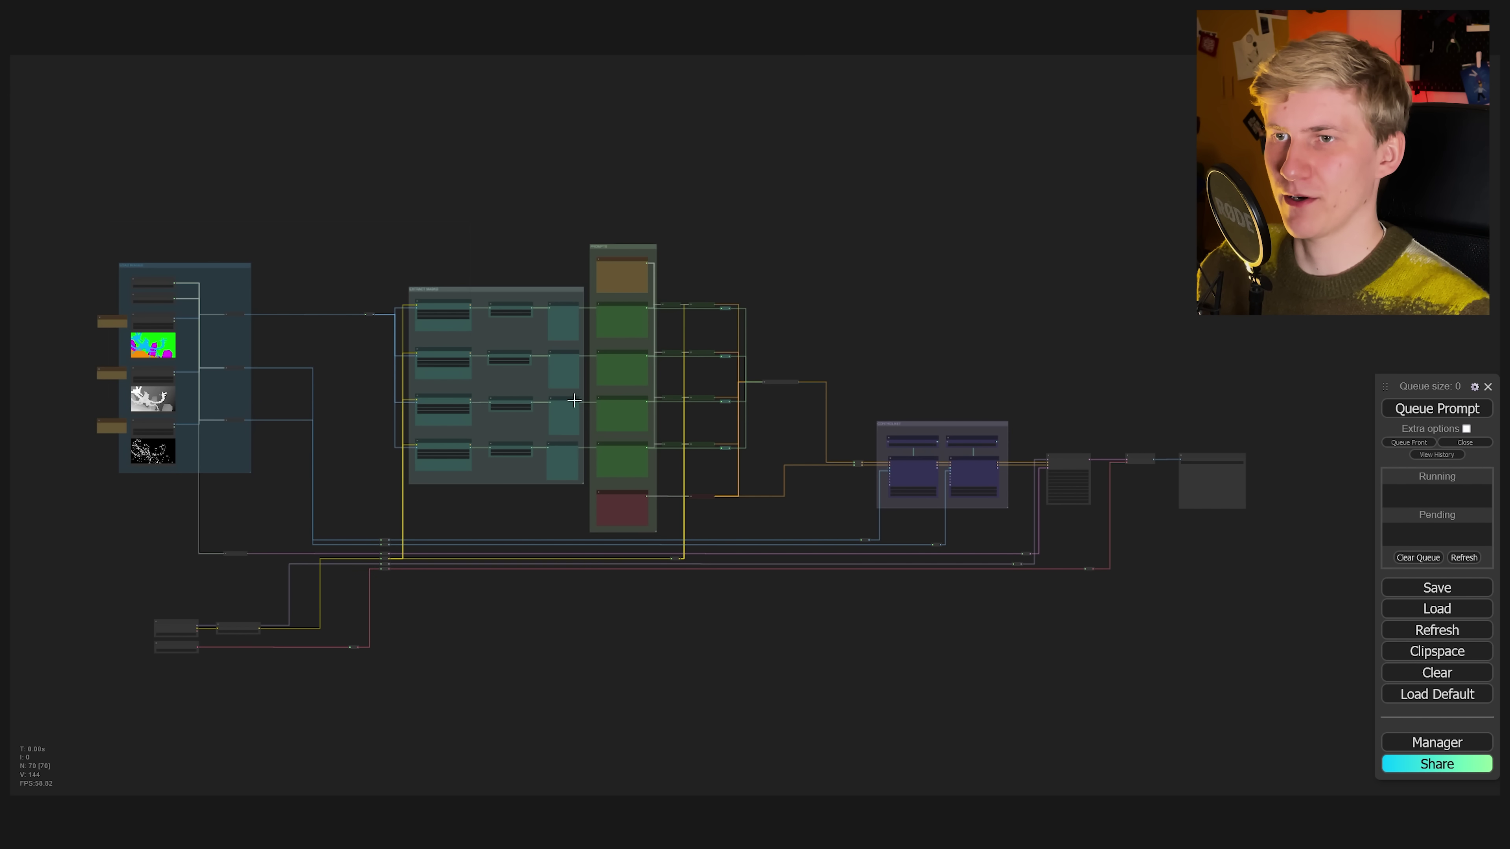
pyautogui.scroll(6, 714, 364)
pyautogui.moveTo(418, 498); pyautogui.dragTo(847, 482)
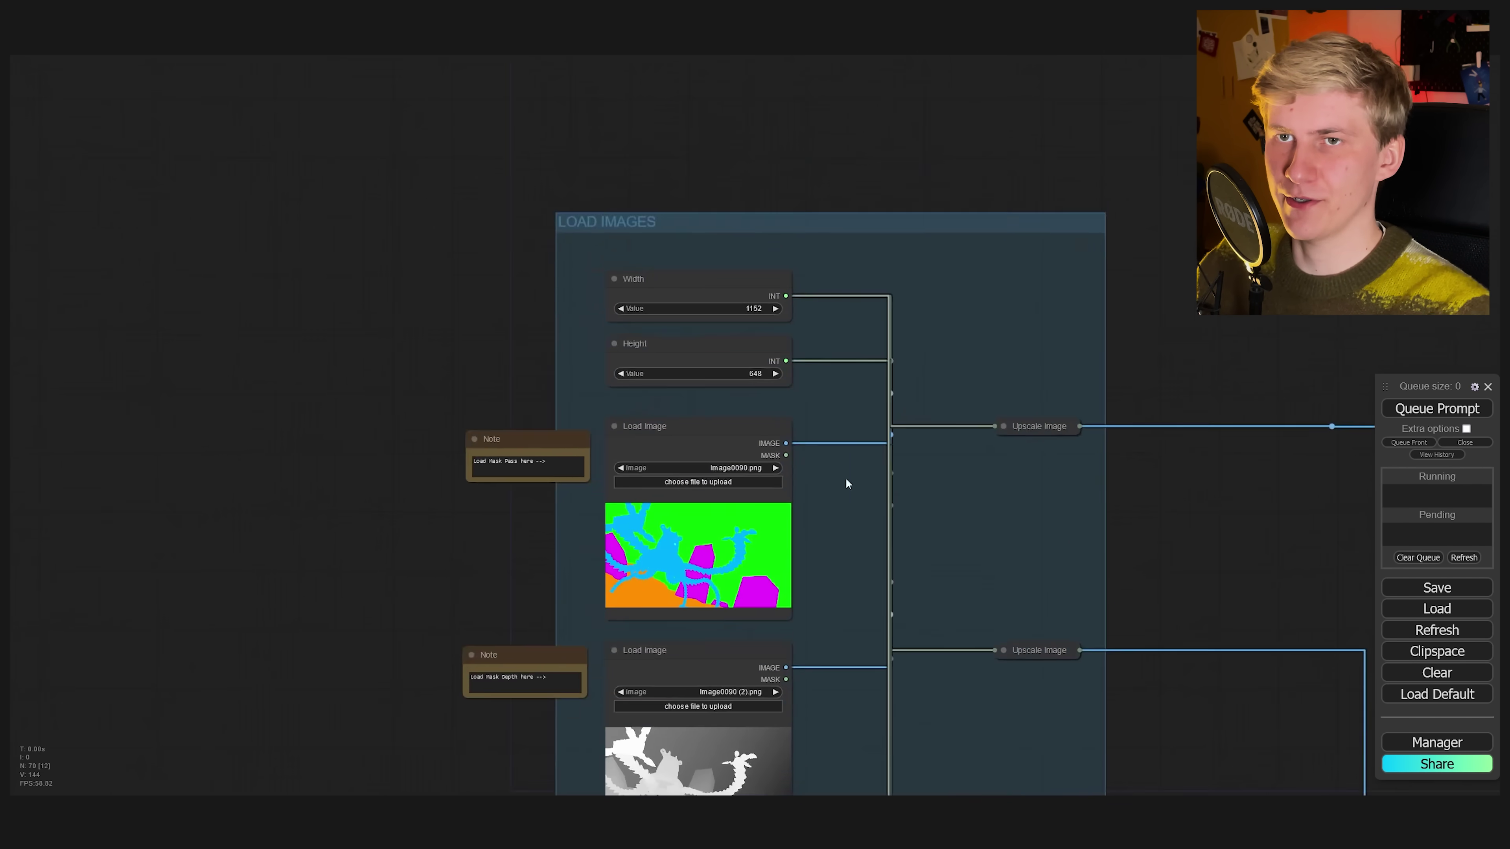
pyautogui.scroll(4, 847, 482)
pyautogui.keyDown('ctrl'); pyautogui.moveTo(856, 393); pyautogui.dragTo(678, 199); pyautogui.keyUp('ctrl')
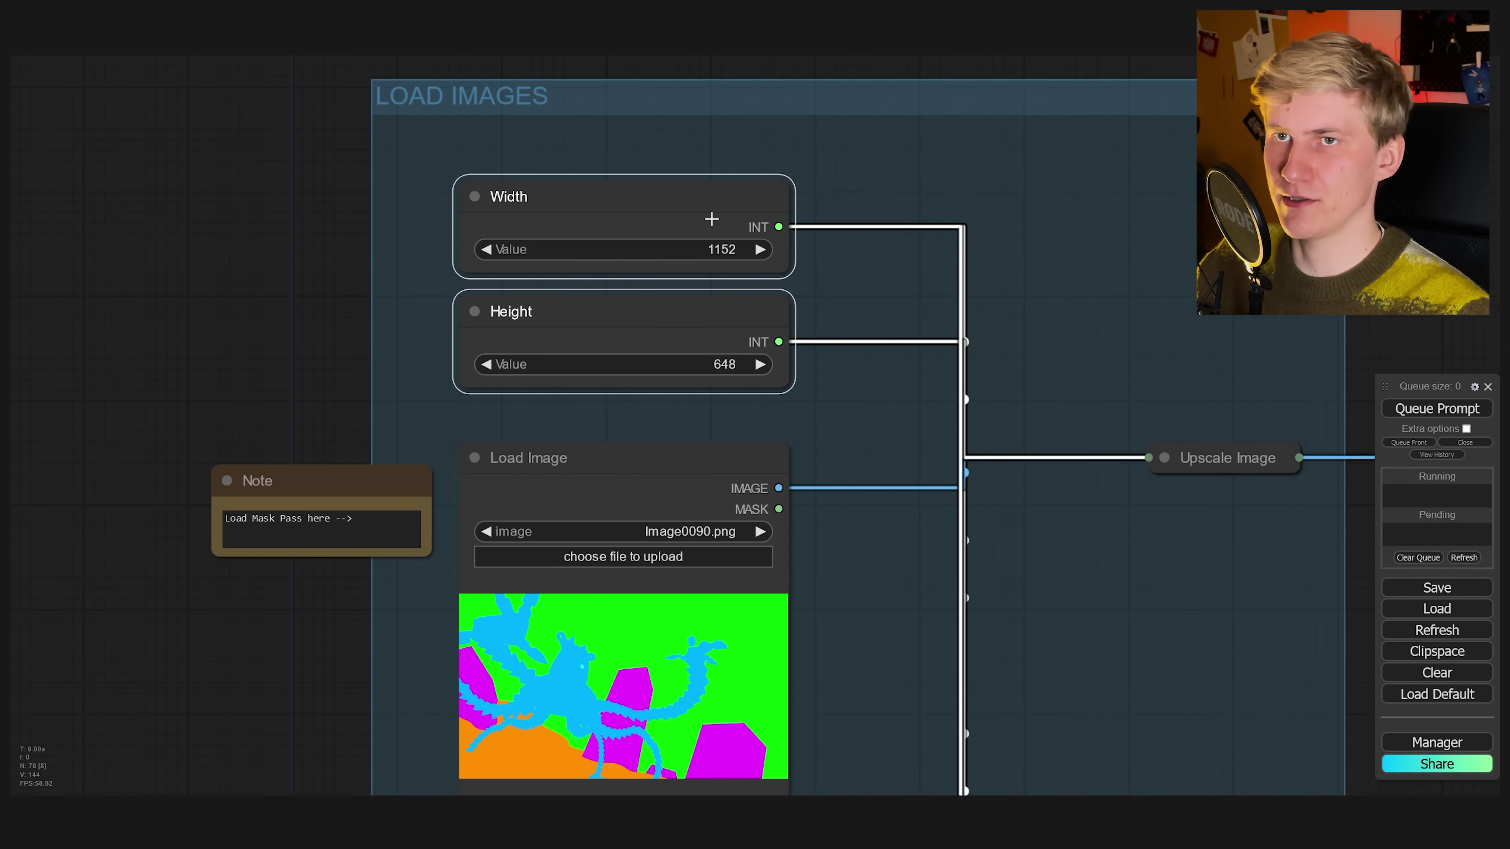
pyautogui.scroll(-5, 712, 219)
pyautogui.scroll(-2, 870, 350)
pyautogui.moveTo(870, 350); pyautogui.dragTo(906, 570)
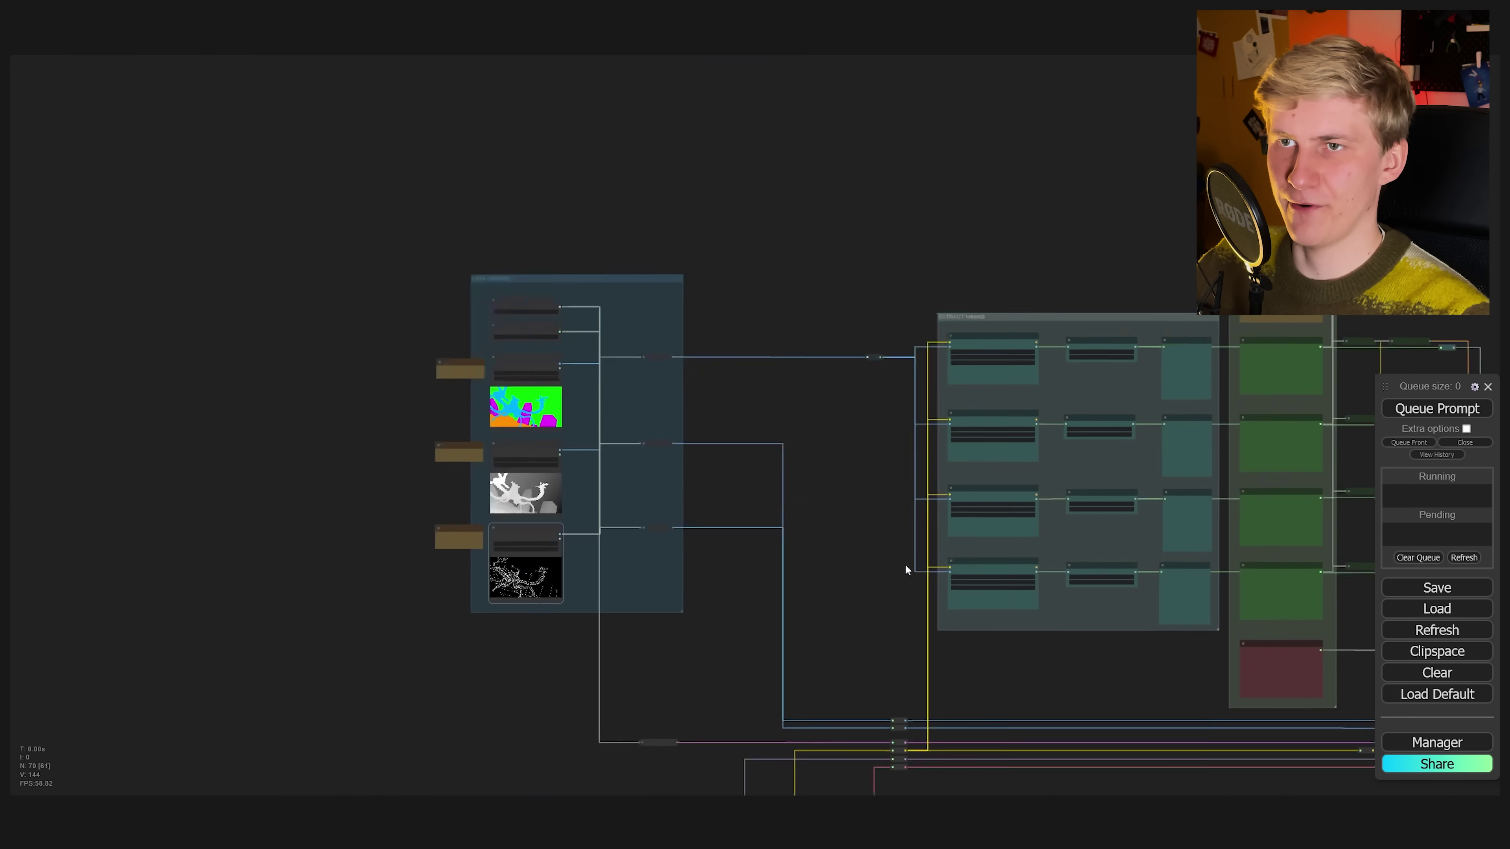
# - Pan across the EXTRACT MASKS group to the first Regional Conditioning node
pyautogui.scroll(6, 697, 408)
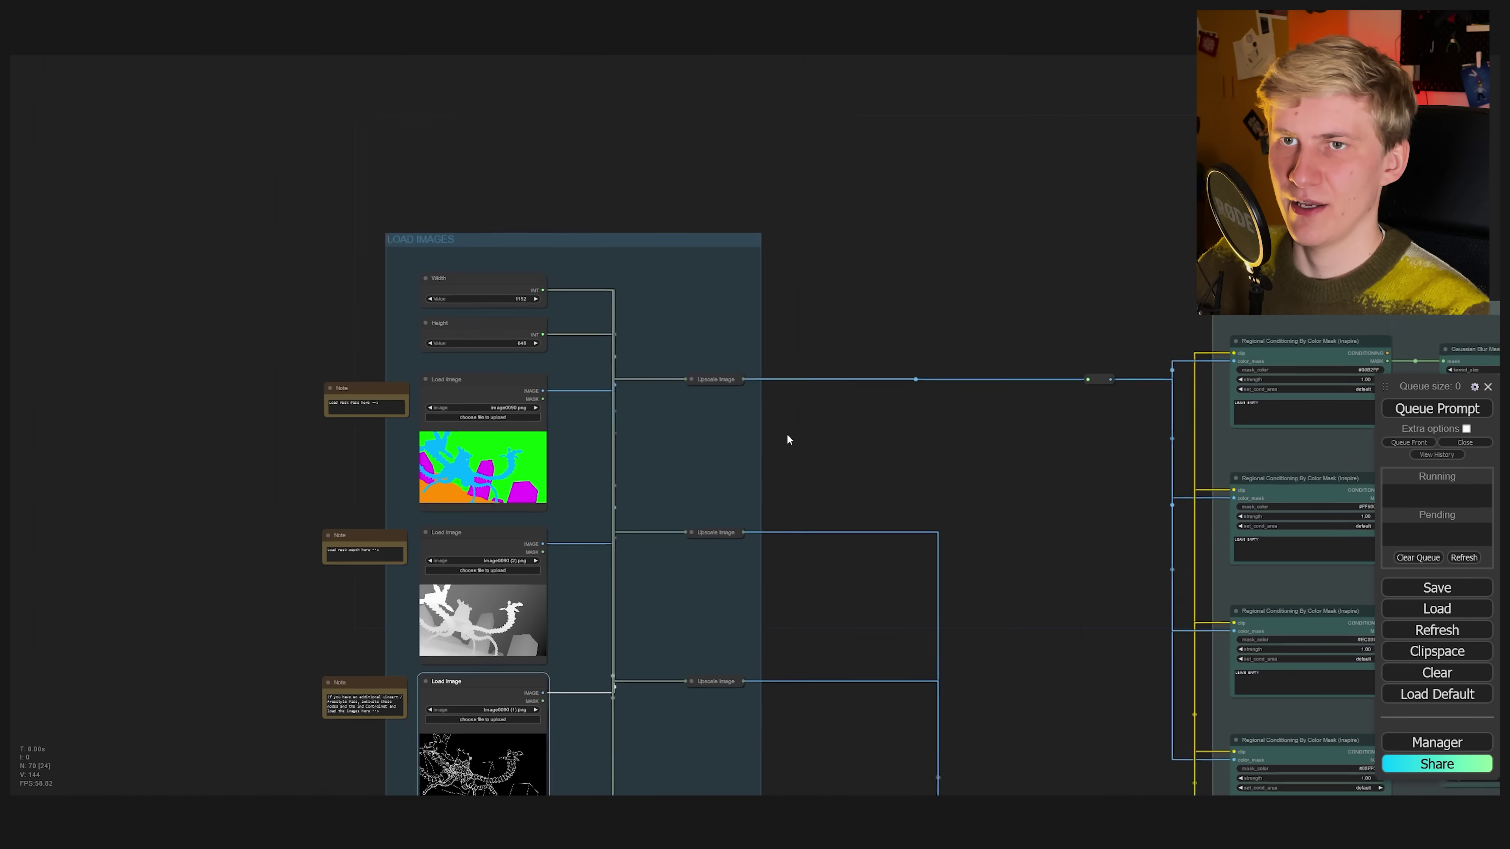
pyautogui.scroll(2, 891, 464)
pyautogui.moveTo(1004, 492); pyautogui.dragTo(23, 255)
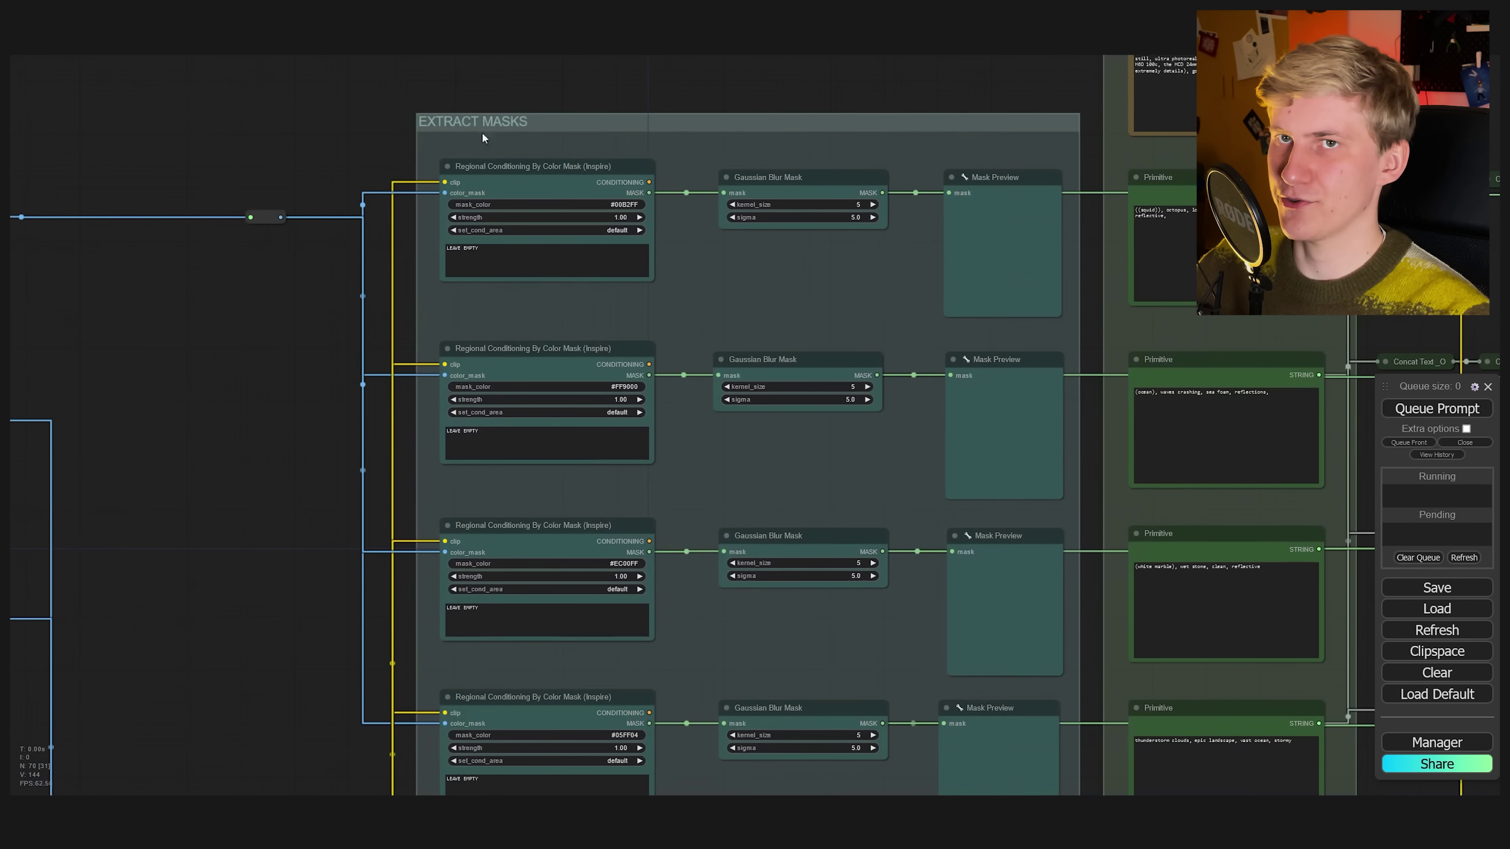
pyautogui.moveTo(736, 345); pyautogui.dragTo(697, 270)
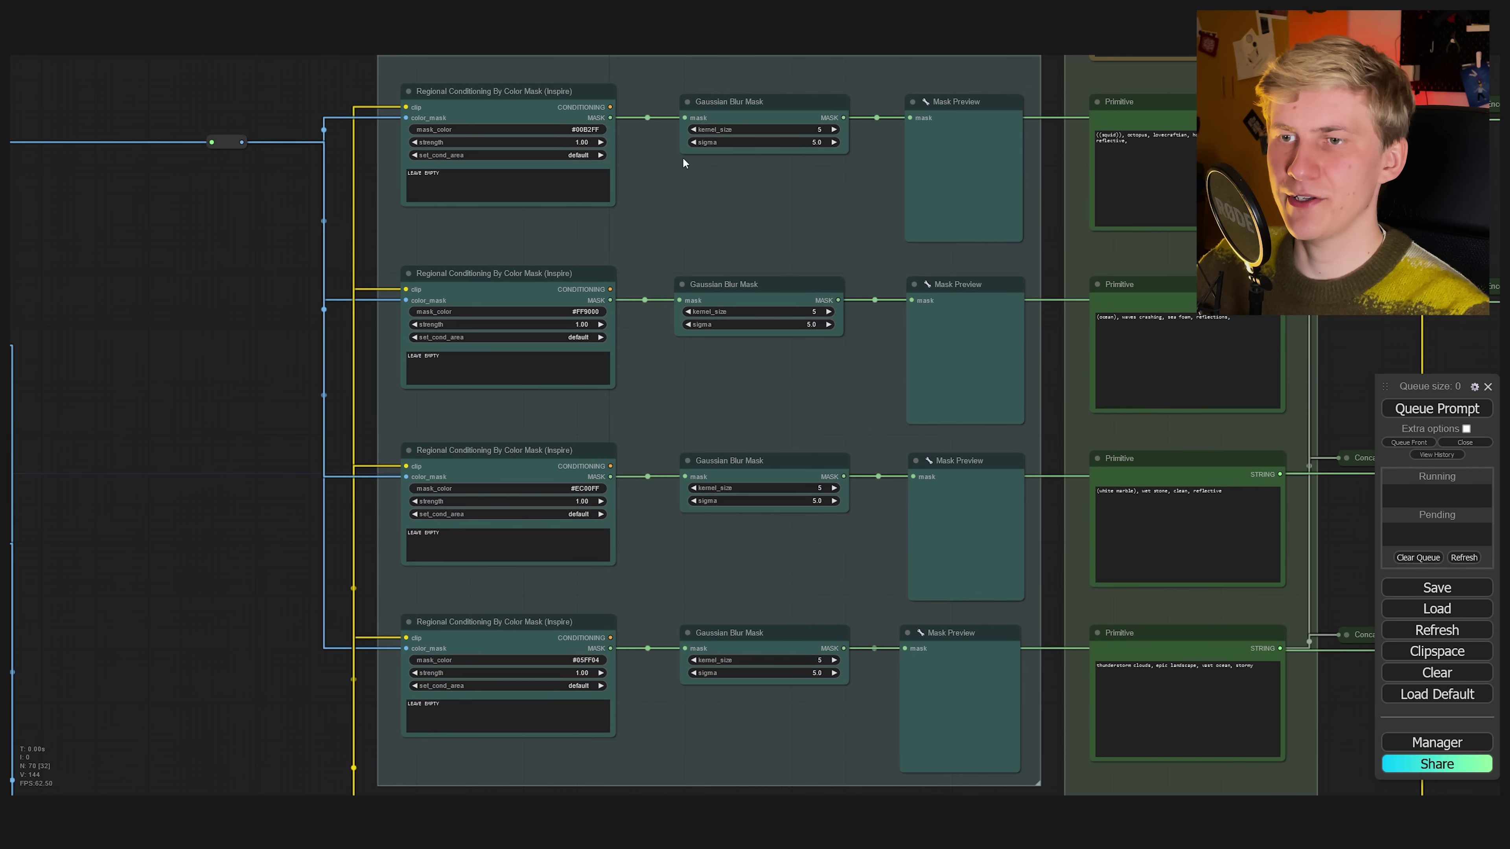
pyautogui.moveTo(652, 199); pyautogui.dragTo(930, 418)
pyautogui.scroll(5, 856, 411)
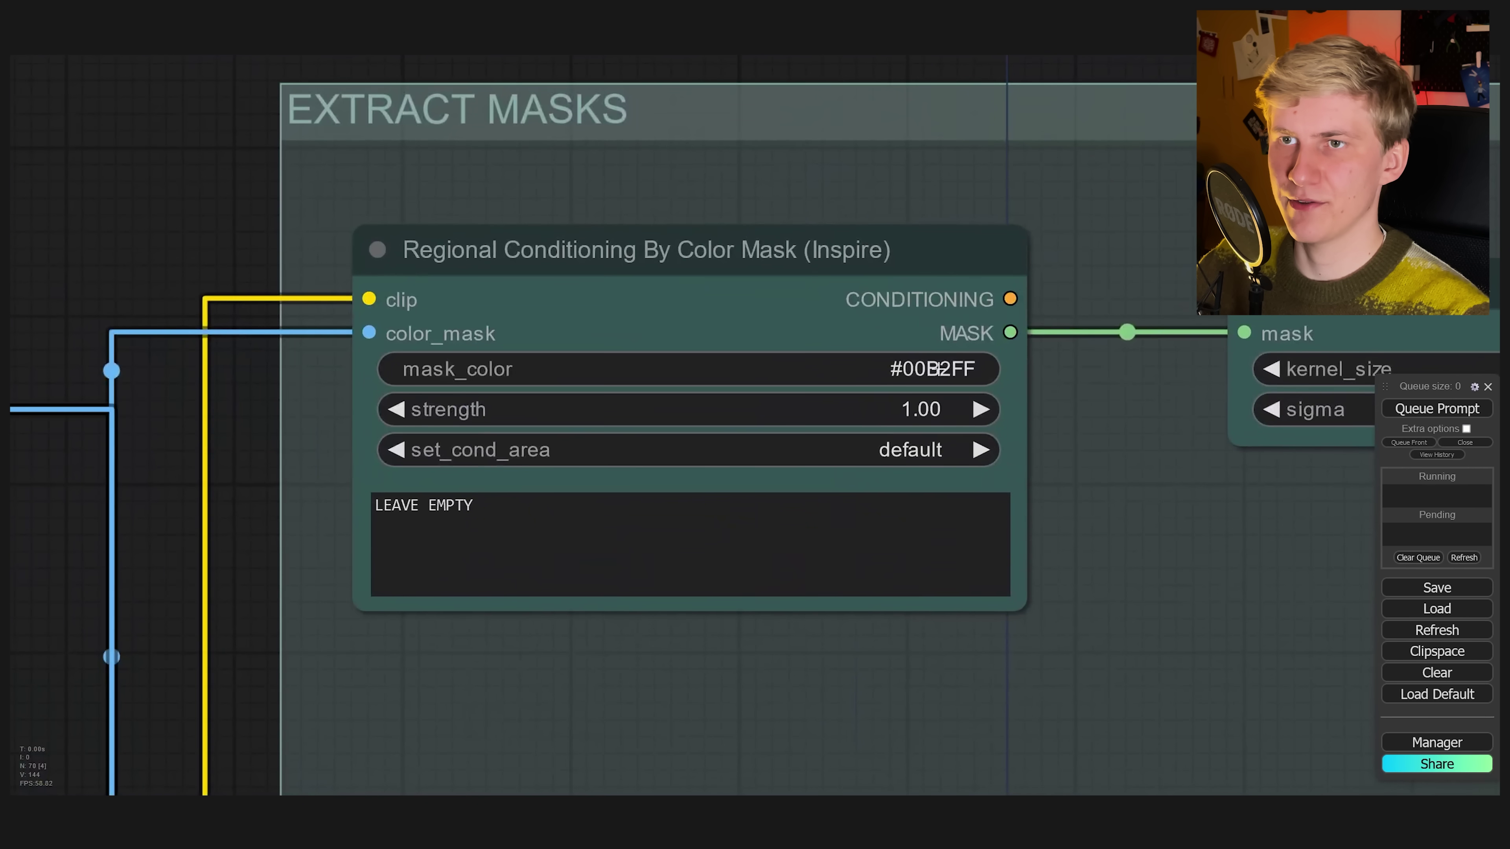
# - Verify the first mask colour is #00B2FF and confirm it
pyautogui.click(938, 369)
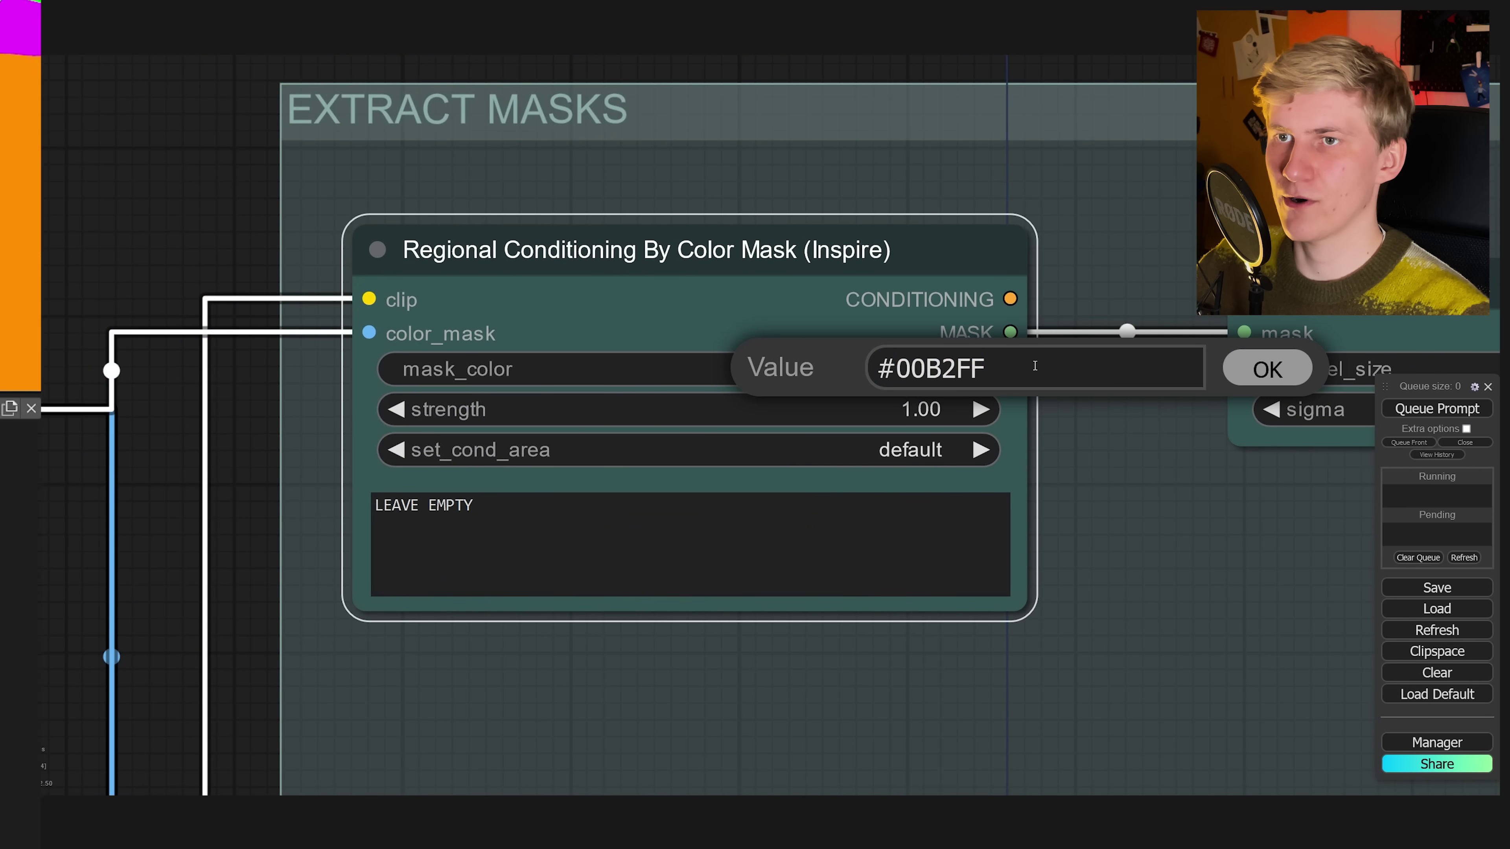
pyautogui.click(1278, 367)
pyautogui.scroll(-5, 856, 416)
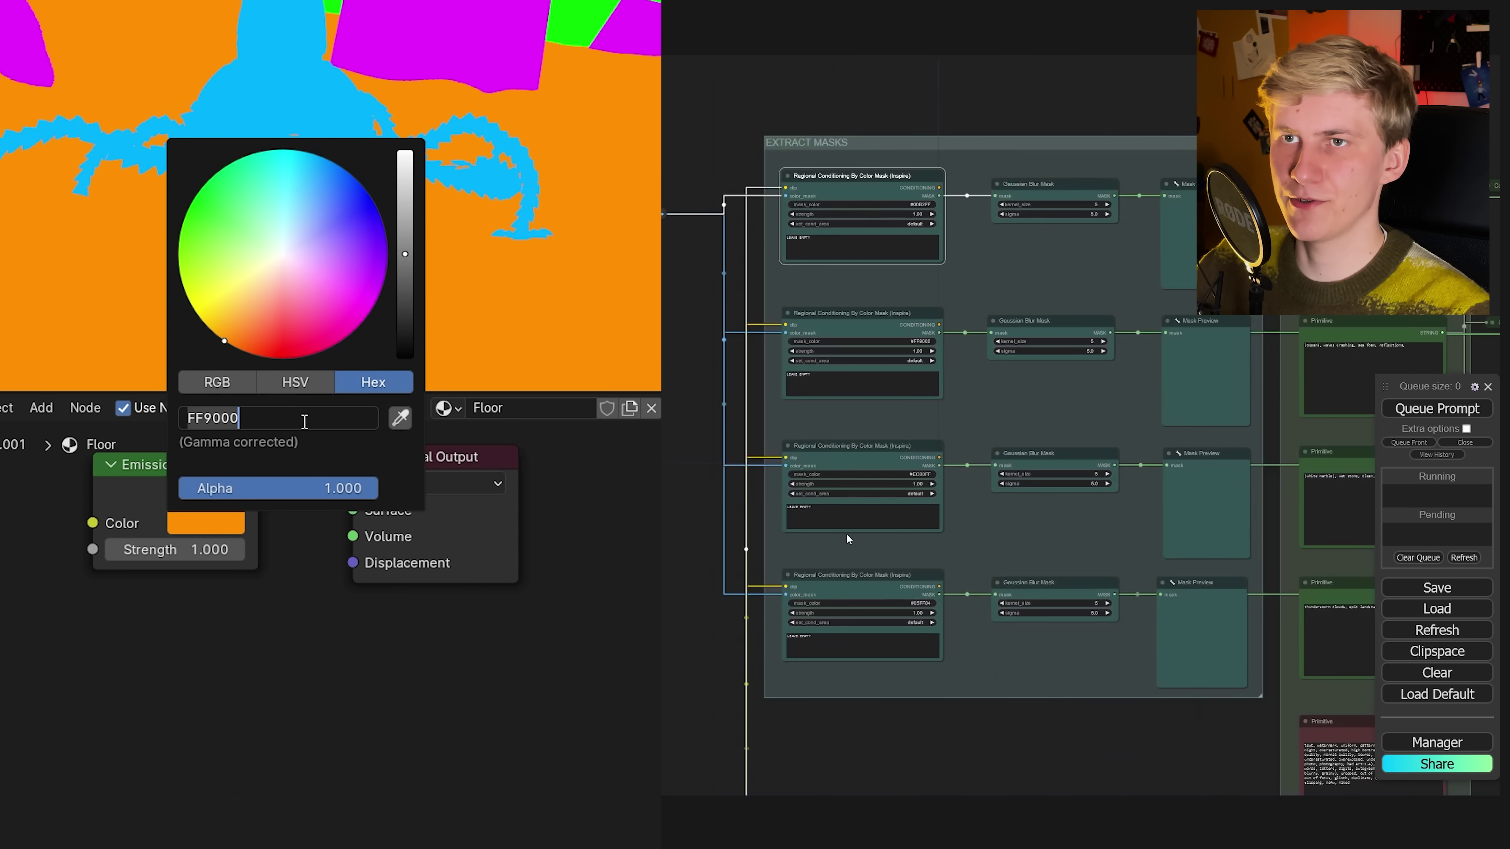
pyautogui.scroll(2, 860, 337)
pyautogui.scroll(-1, 738, 408)
pyautogui.scroll(2, 1020, 437)
# - Bypass the three right-hand output nodes with Ctrl+B
pyautogui.keyDown('ctrl'); pyautogui.moveTo(1311, 302); pyautogui.dragTo(1025, 526); pyautogui.keyUp('ctrl')
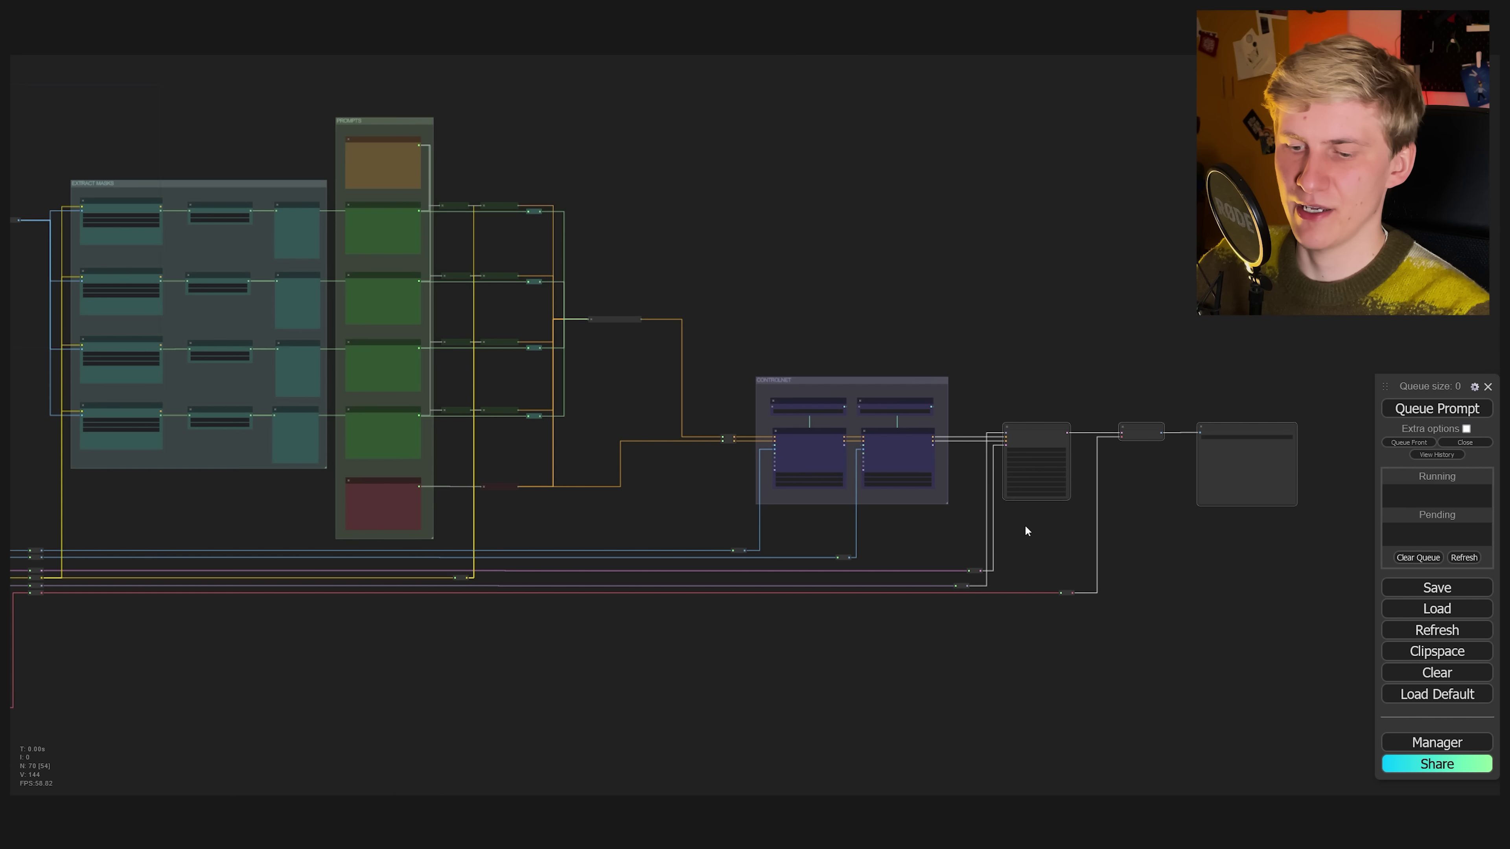
pyautogui.hotkey('ctrl', 'b')
pyautogui.moveTo(423, 249); pyautogui.dragTo(809, 301)
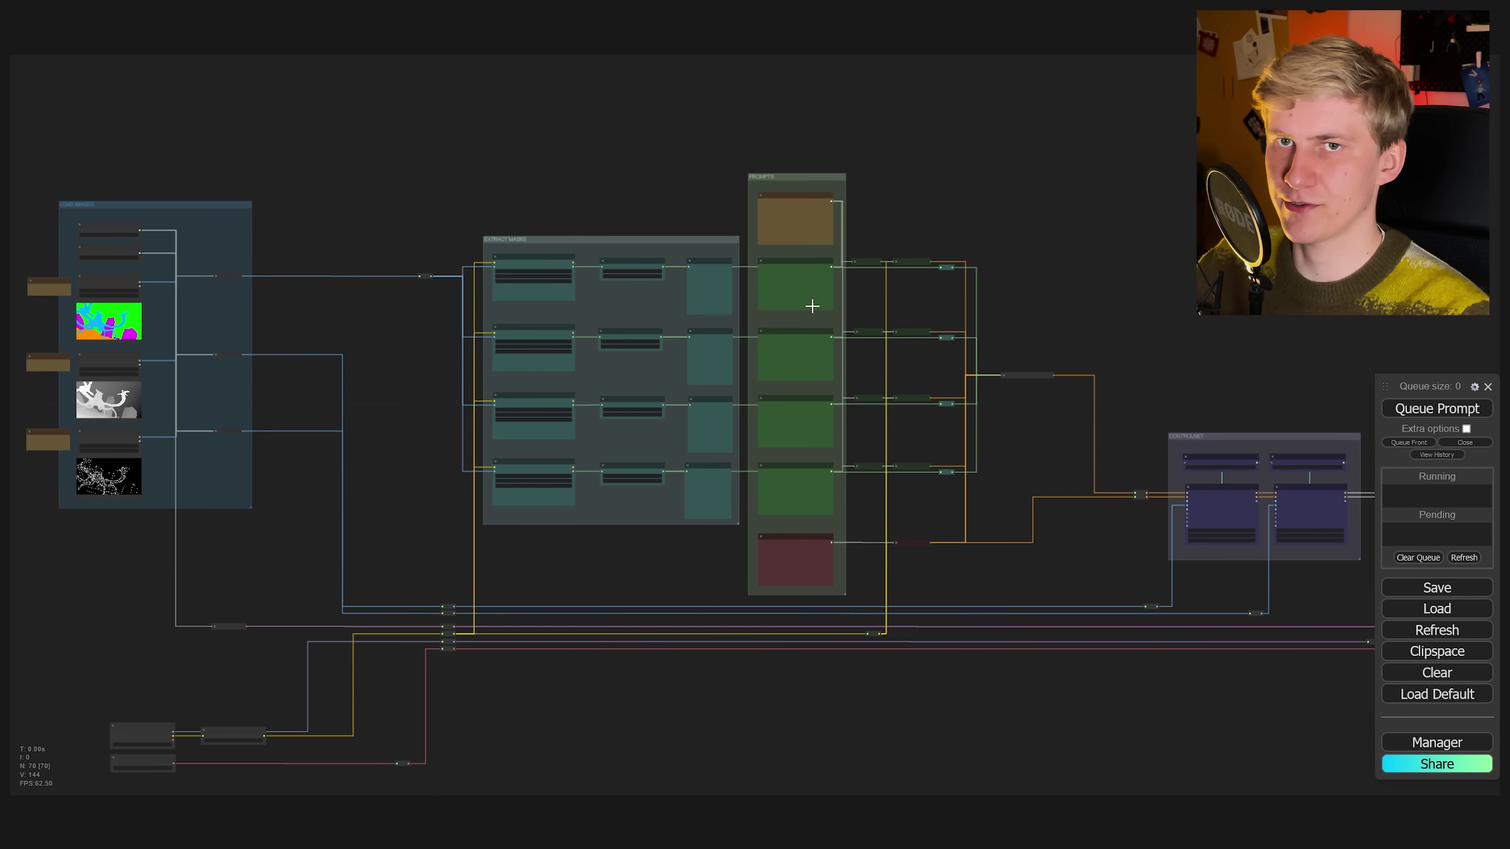
# - Queue the workflow and inspect the squid and ocean mask previews in the EXTRACT MASKS group
pyautogui.click(1450, 410)
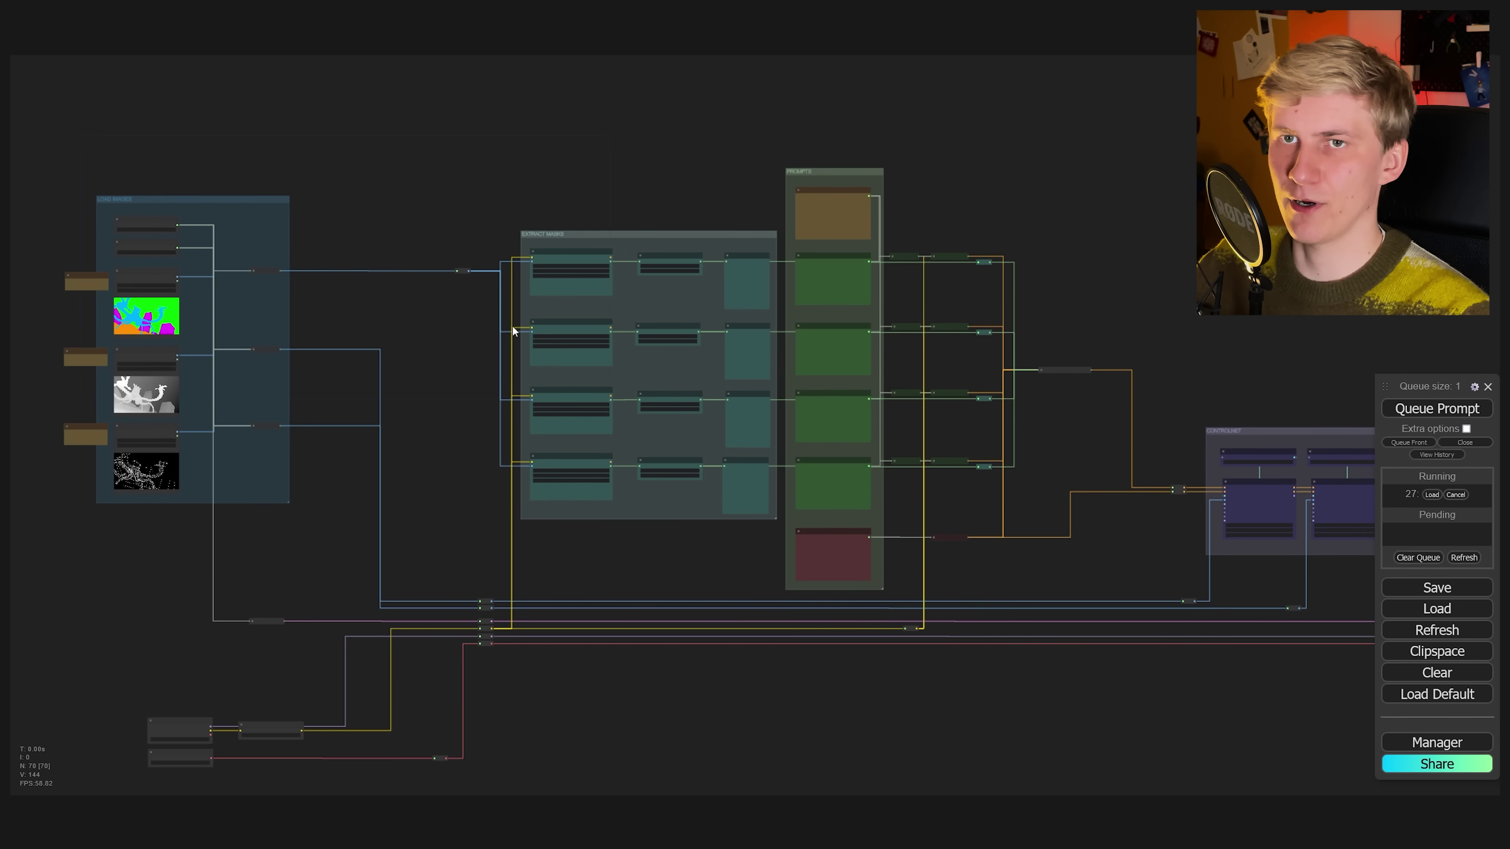
pyautogui.moveTo(447, 419); pyautogui.dragTo(709, 292)
pyautogui.scroll(2, 710, 292)
pyautogui.scroll(6, 1125, 202)
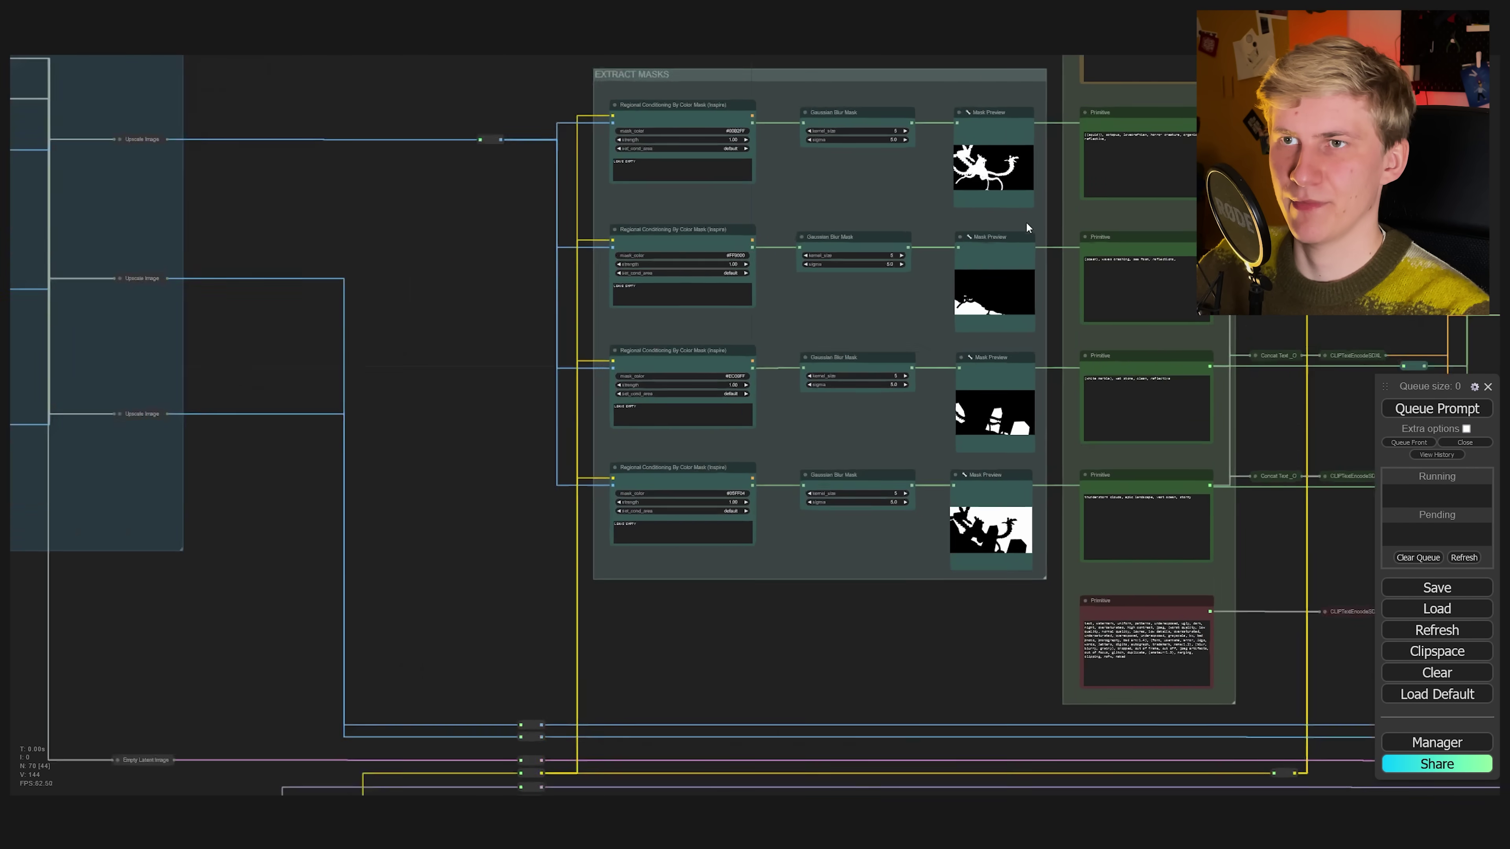
pyautogui.scroll(4, 989, 233)
pyautogui.moveTo(619, 148); pyautogui.dragTo(606, 429)
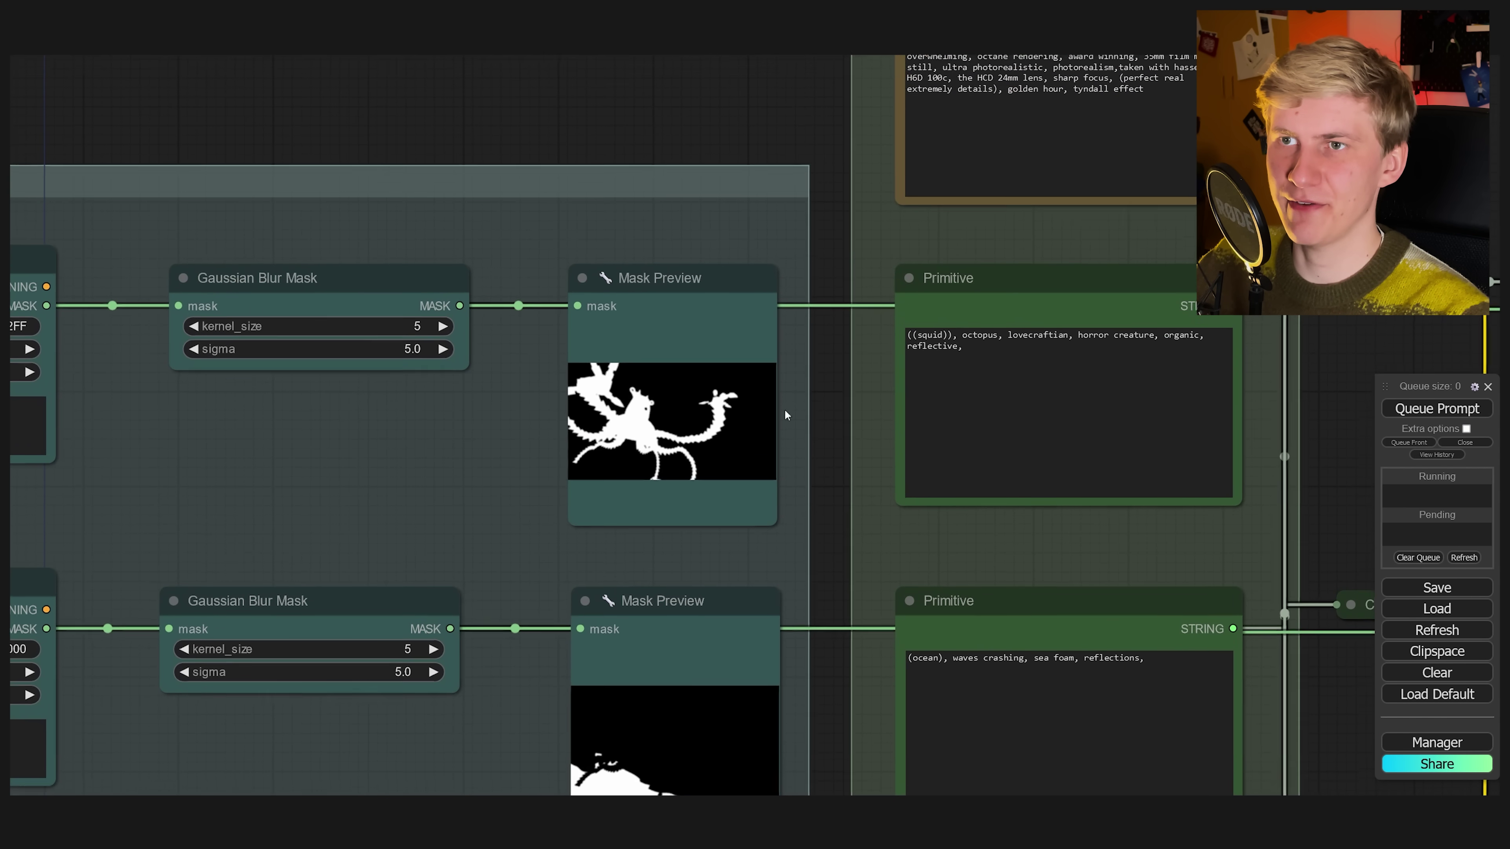
# - Review the ((squid)) creature prompt and the masterpiece style prompt text
pyautogui.moveTo(1049, 267); pyautogui.dragTo(793, 354)
pyautogui.click(793, 354)
pyautogui.click(803, 754)
pyautogui.scroll(-2, 808, 428)
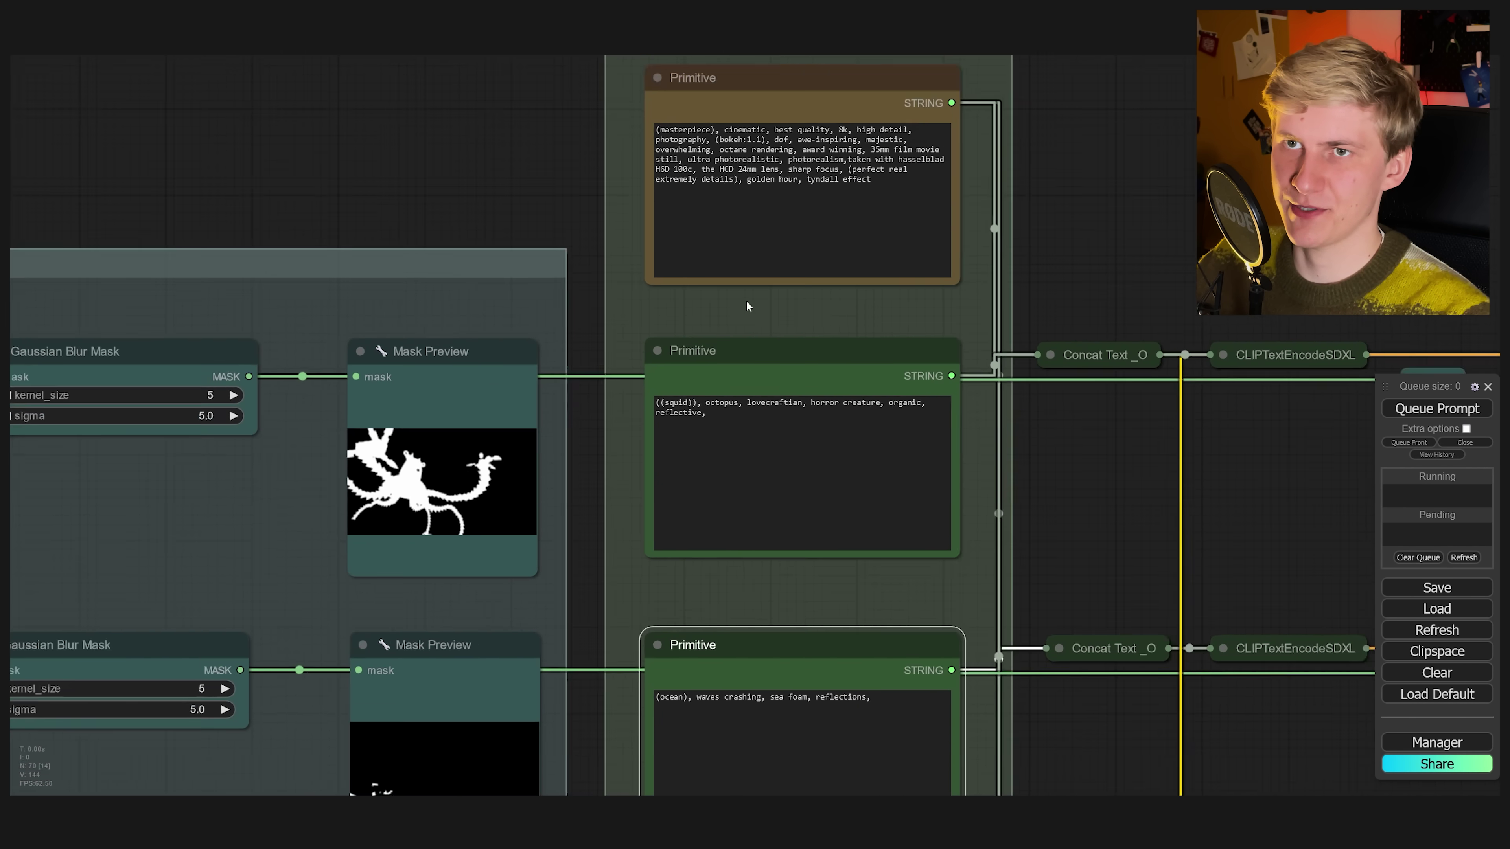
pyautogui.moveTo(892, 316); pyautogui.dragTo(920, 487)
pyautogui.scroll(4, 920, 487)
pyautogui.click(920, 487)
pyautogui.hotkey('ctrl', 'a')
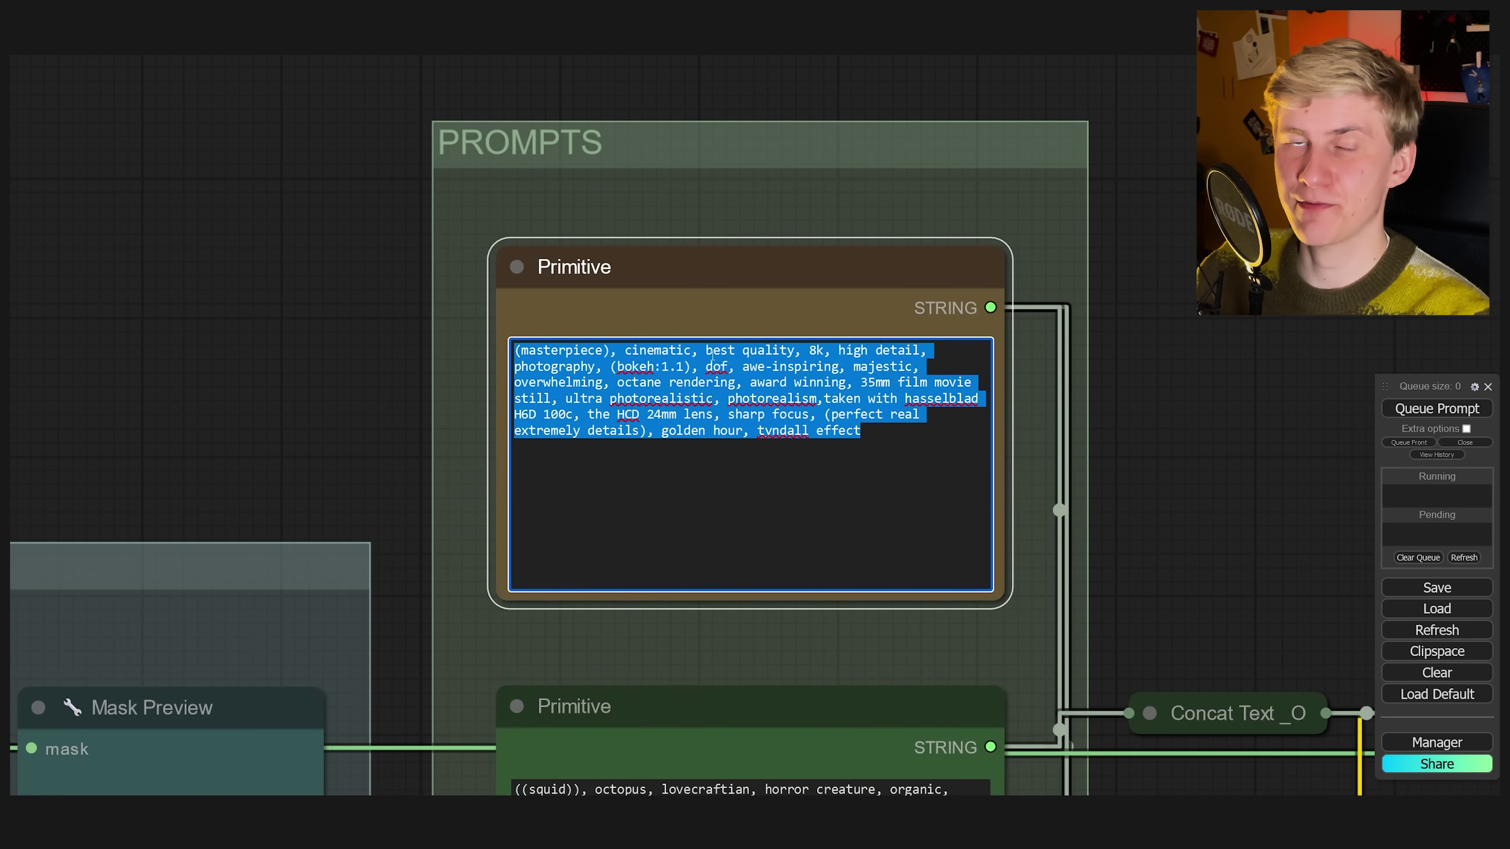
pyautogui.click(1062, 459)
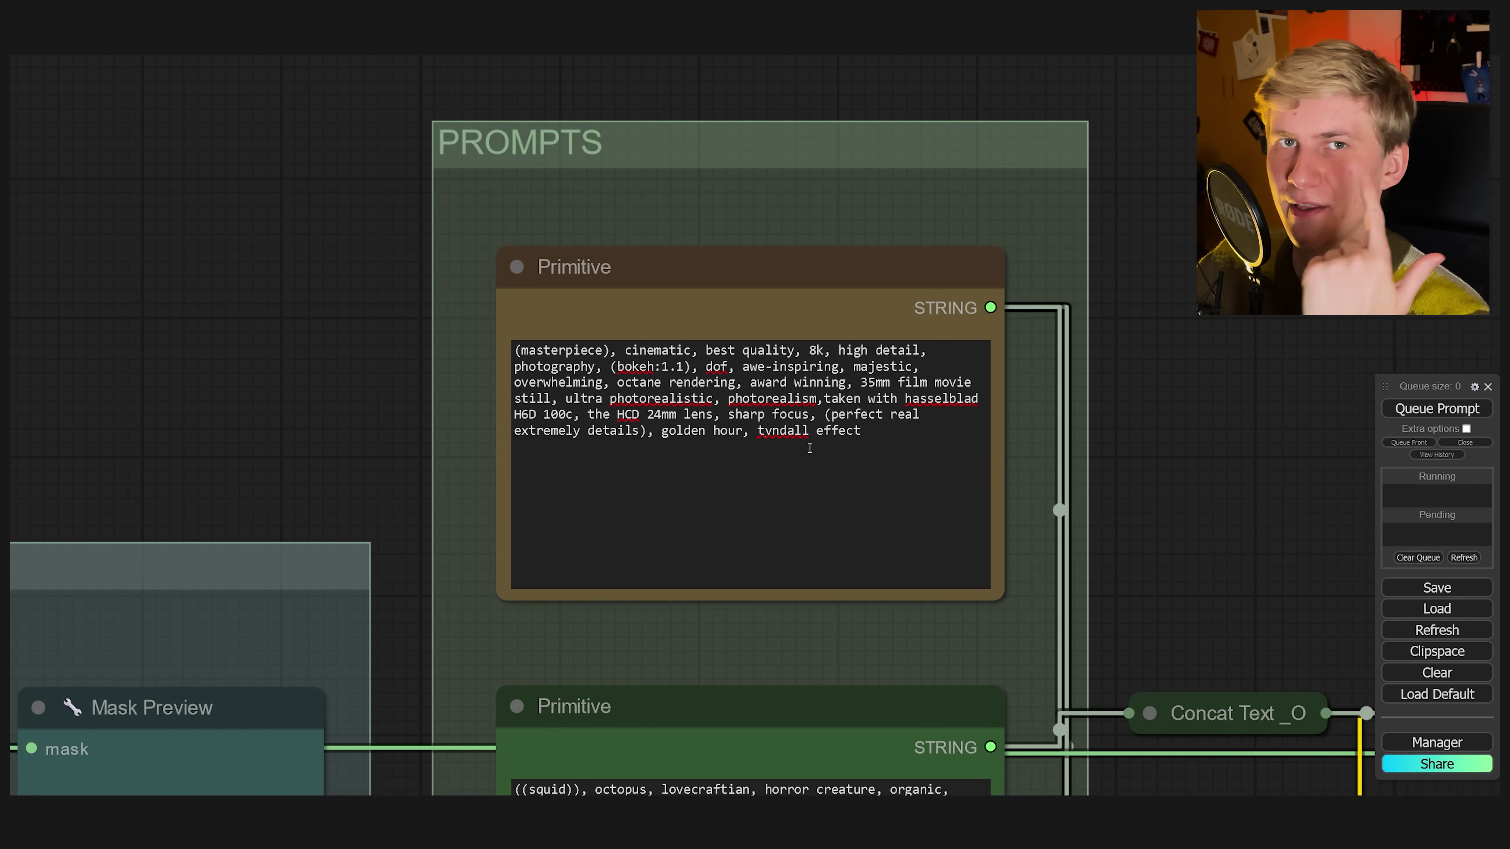
# - Review the ((squid)), (ocean), (white marble) and thunderstorm regional prompts alongside their masks
pyautogui.moveTo(757, 434); pyautogui.dragTo(569, 391)
pyautogui.scroll(2, 712, 229)
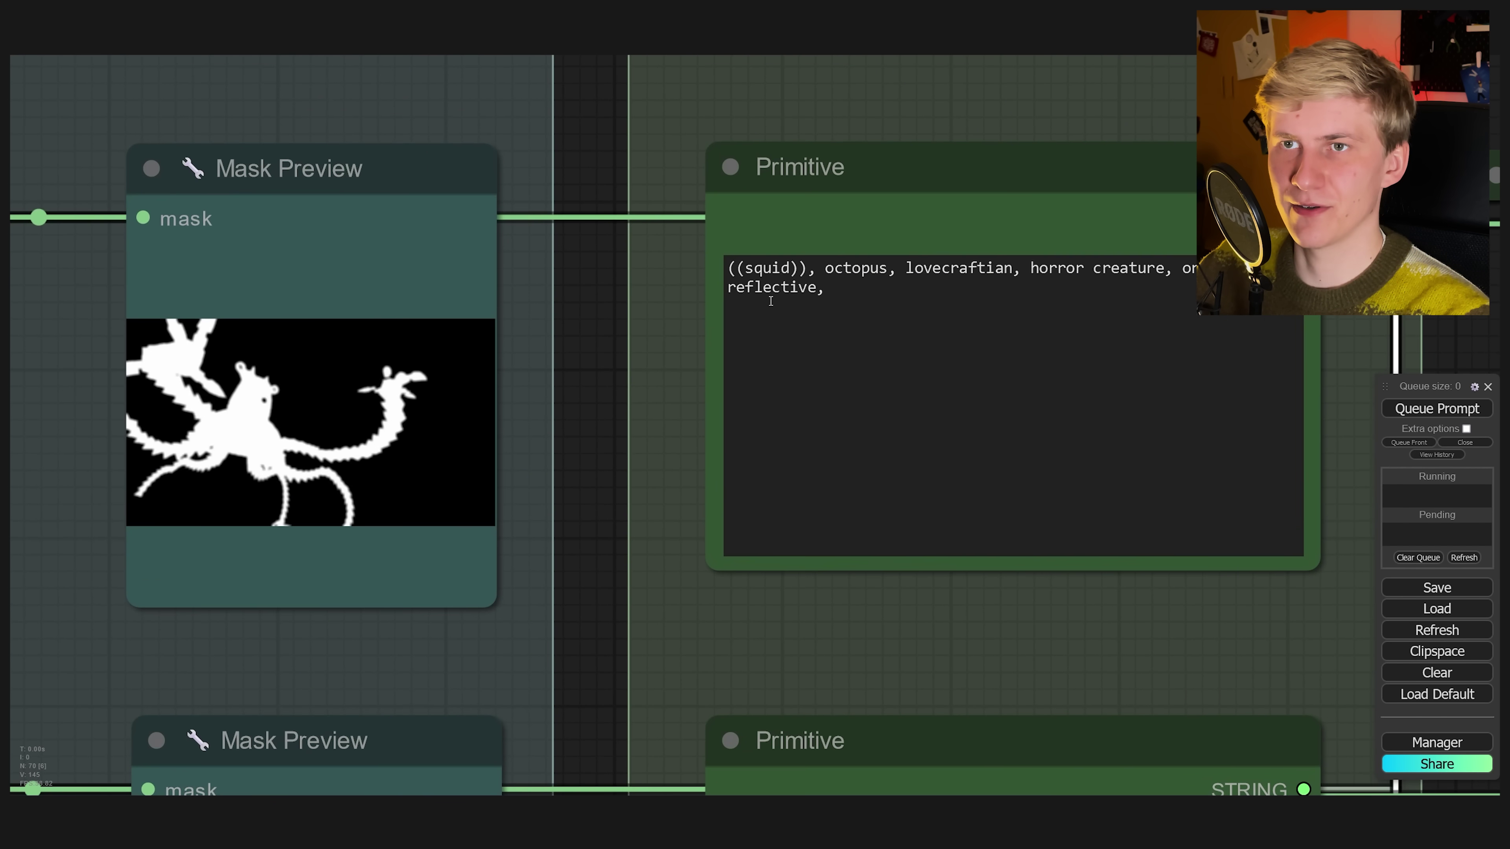
pyautogui.moveTo(835, 288); pyautogui.dragTo(701, 232)
pyautogui.scroll(-4, 601, 522)
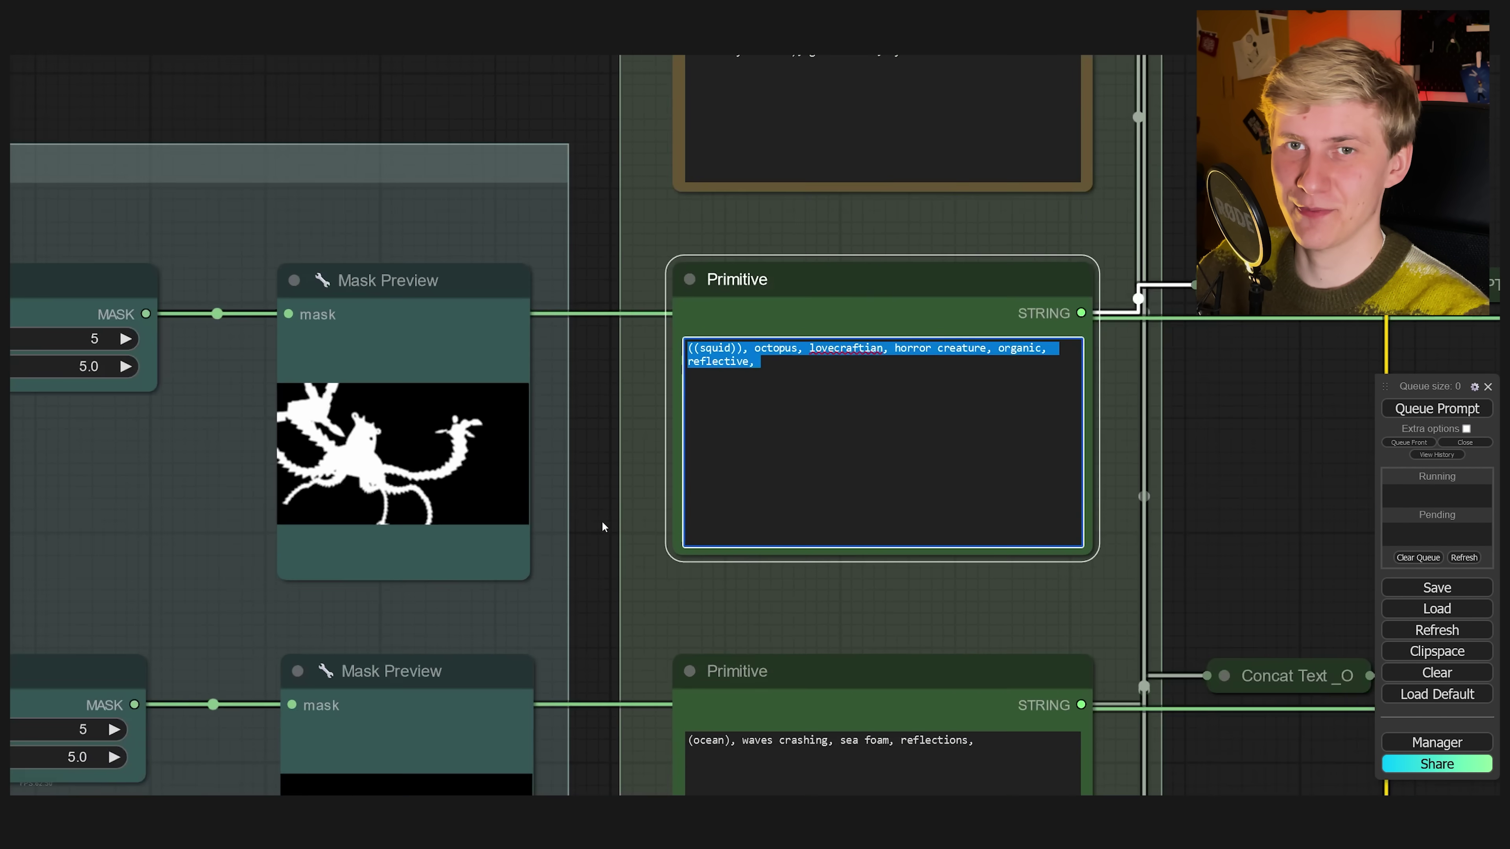
pyautogui.moveTo(601, 522); pyautogui.dragTo(622, 156)
pyautogui.scroll(4, 748, 401)
pyautogui.moveTo(606, 779); pyautogui.dragTo(601, 200)
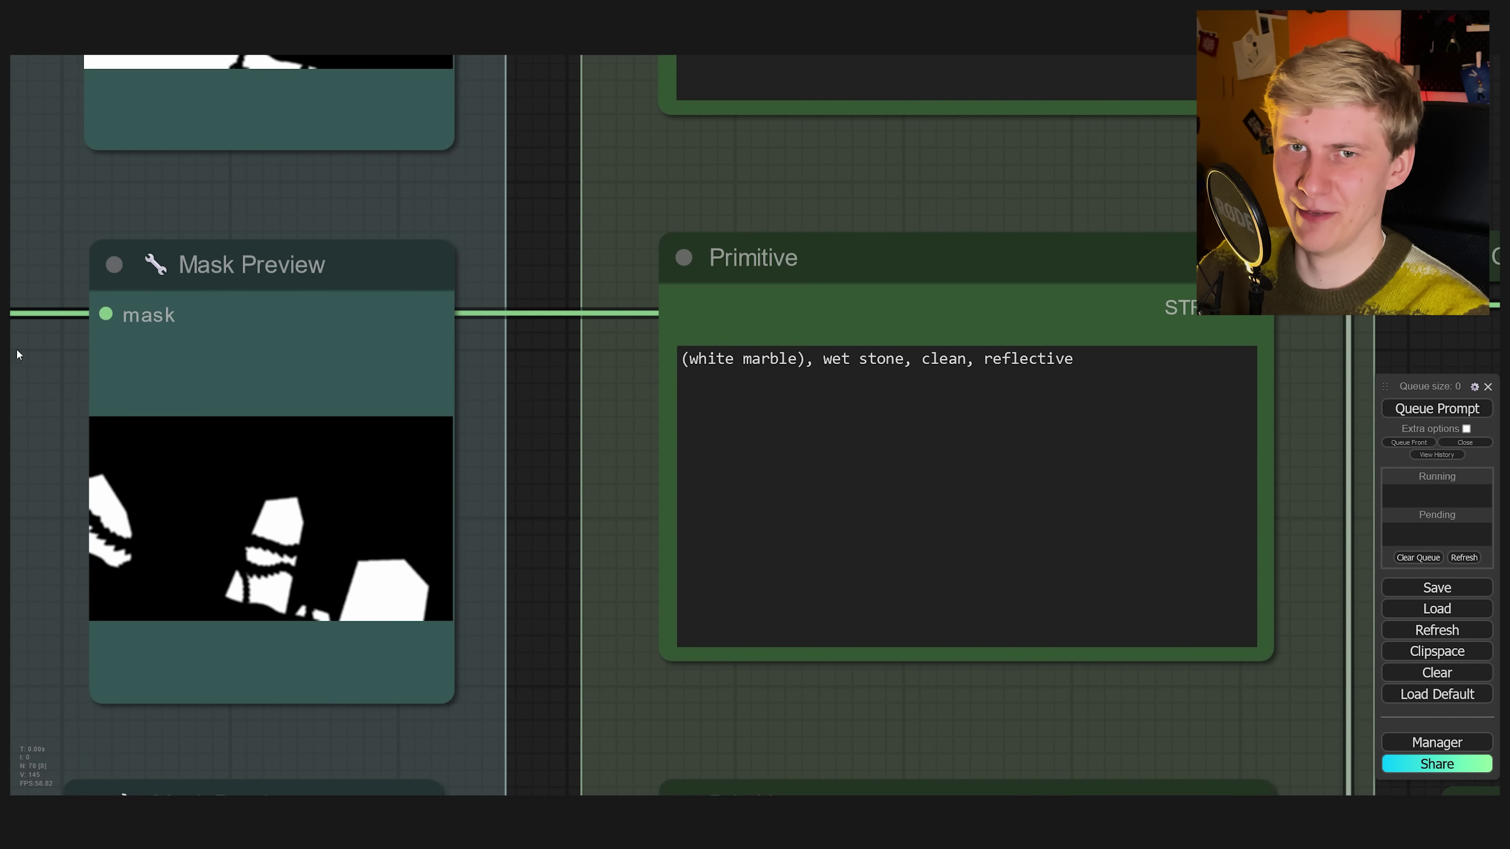
pyautogui.scroll(-3, 692, 641)
pyautogui.moveTo(692, 641); pyautogui.dragTo(618, 394)
pyautogui.scroll(3, 584, 455)
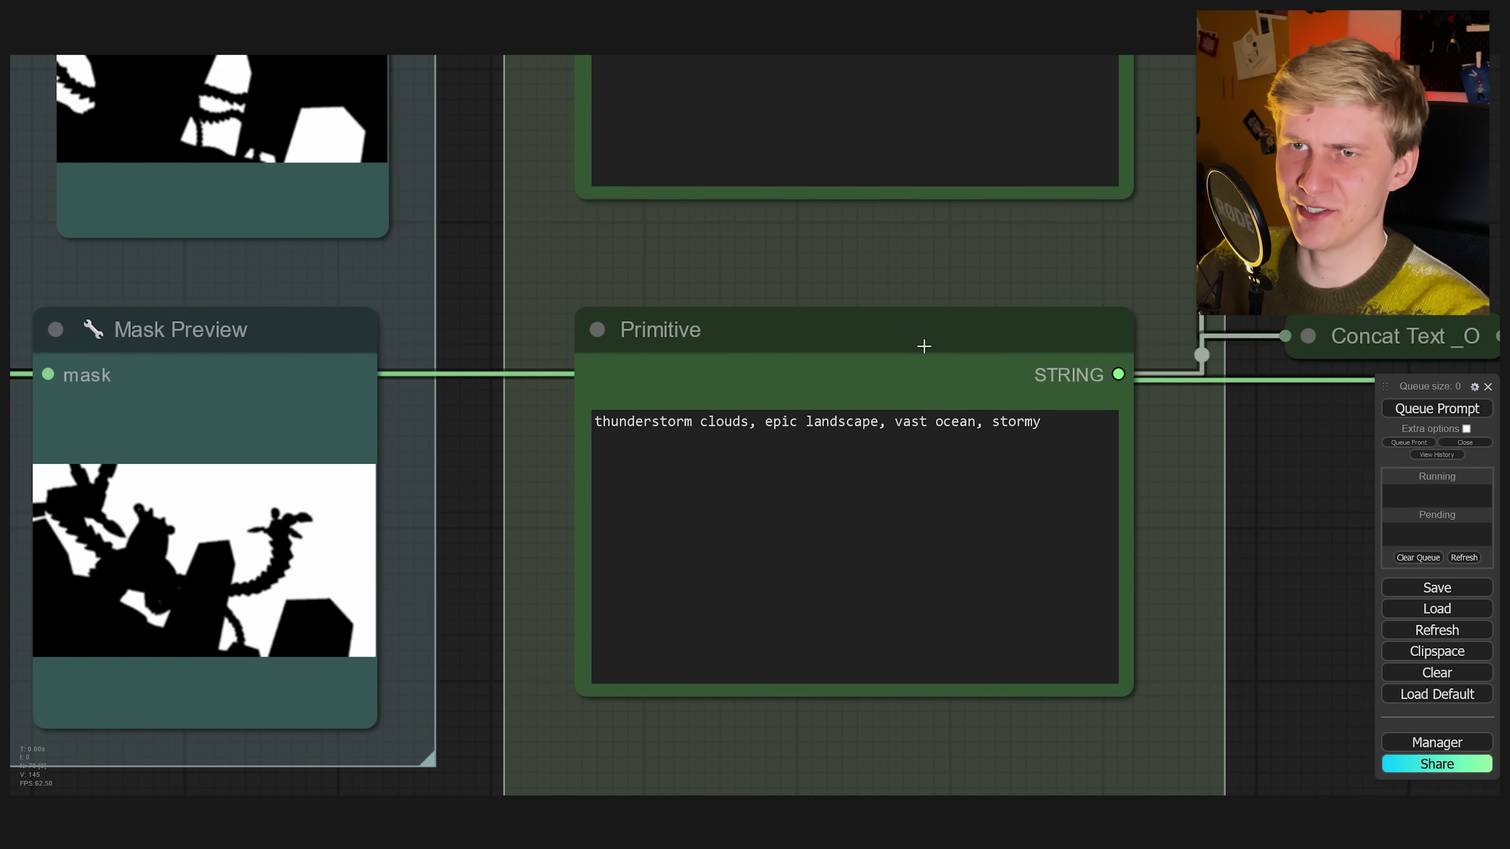
pyautogui.scroll(-2, 862, 398)
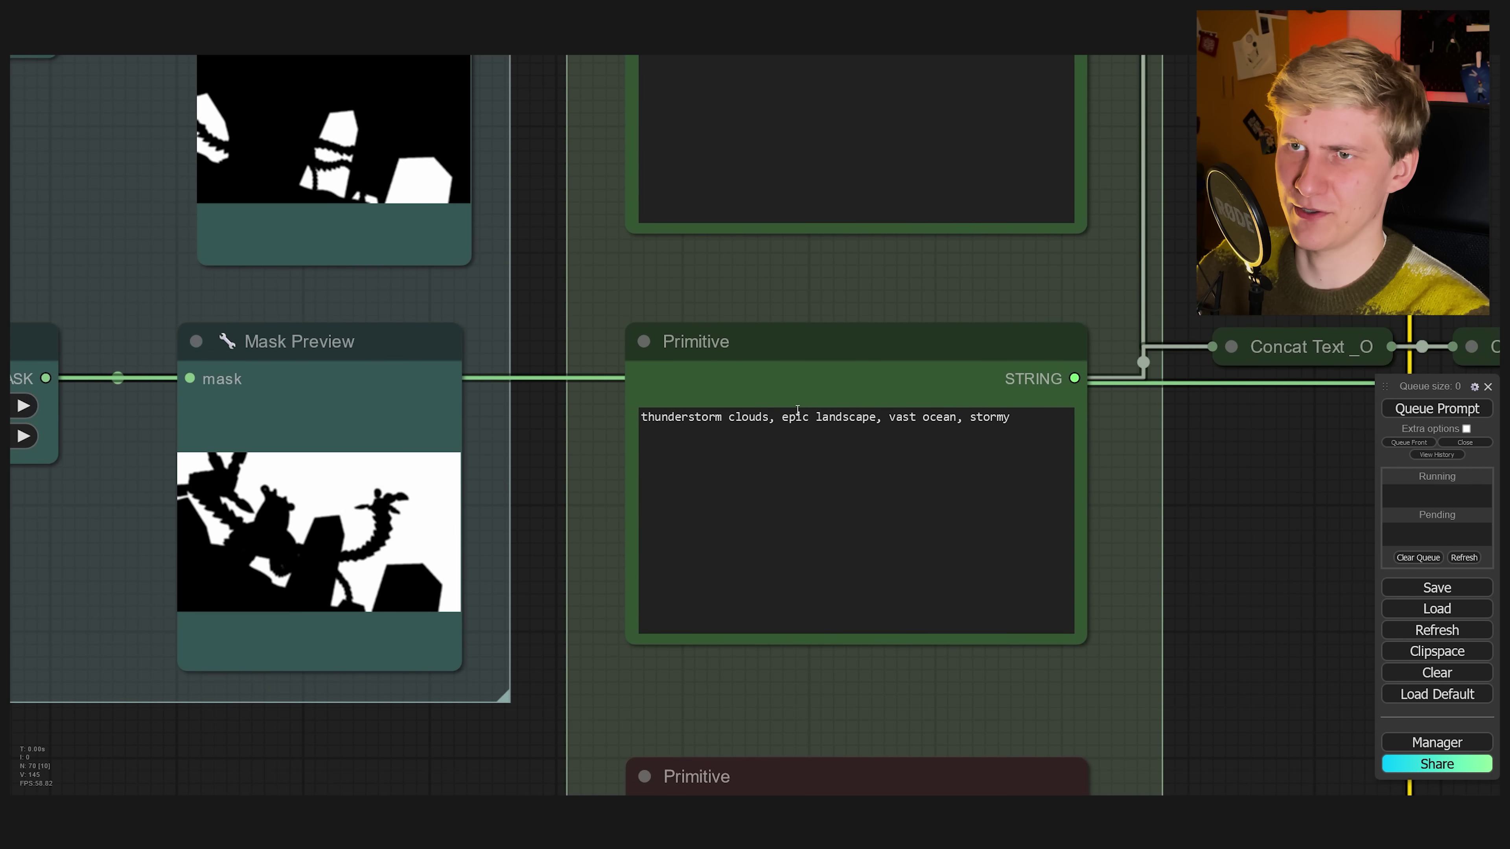
pyautogui.scroll(-3, 797, 409)
# - Delete the phrase 'jpeg artifacts,' from the negative prompt
pyautogui.moveTo(610, 452); pyautogui.dragTo(663, 341)
pyautogui.scroll(4, 664, 341)
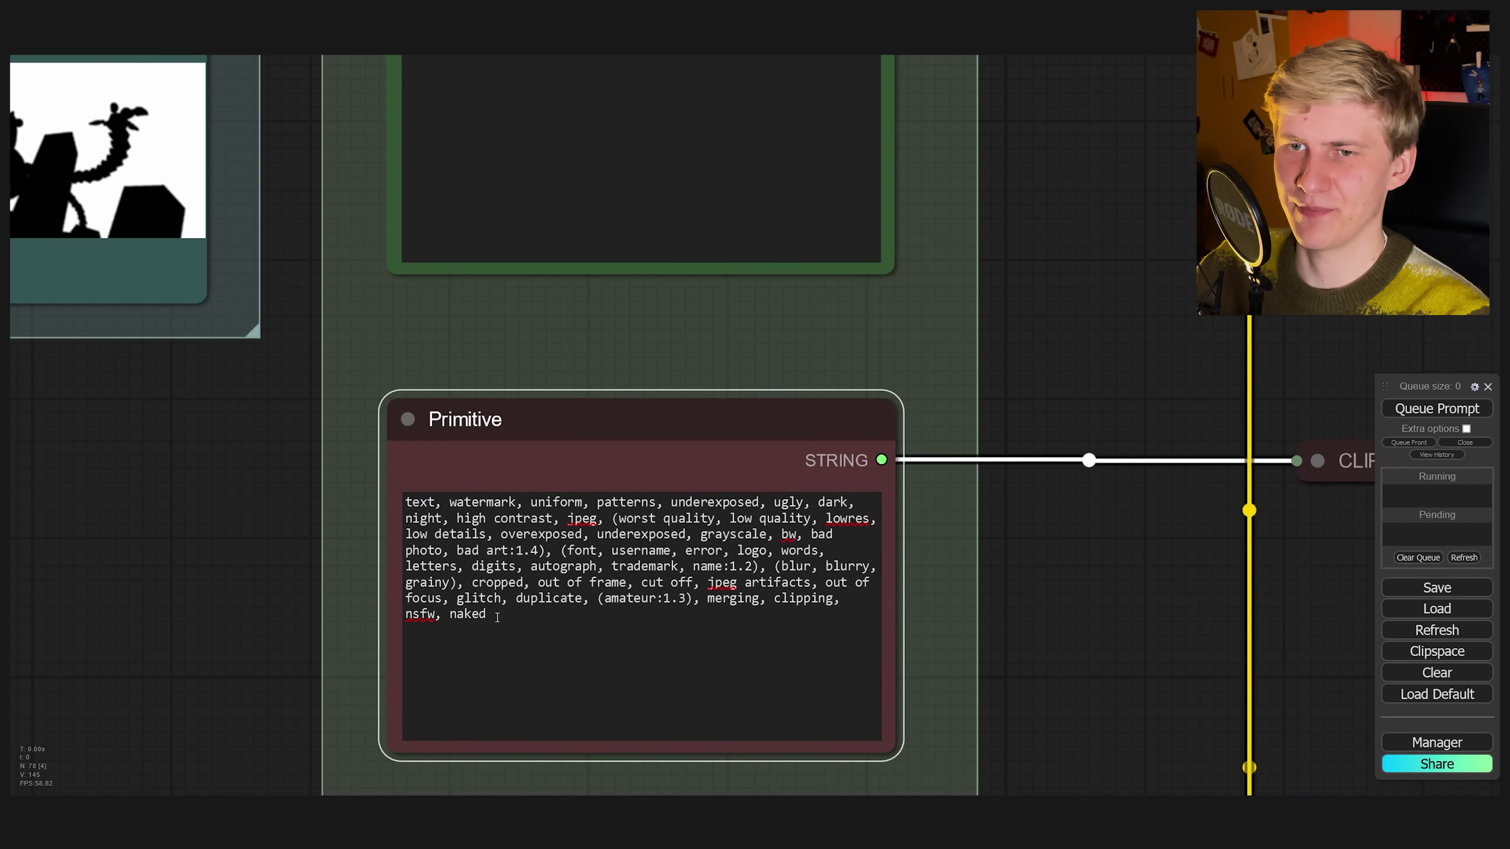
pyautogui.moveTo(706, 585); pyautogui.dragTo(817, 587)
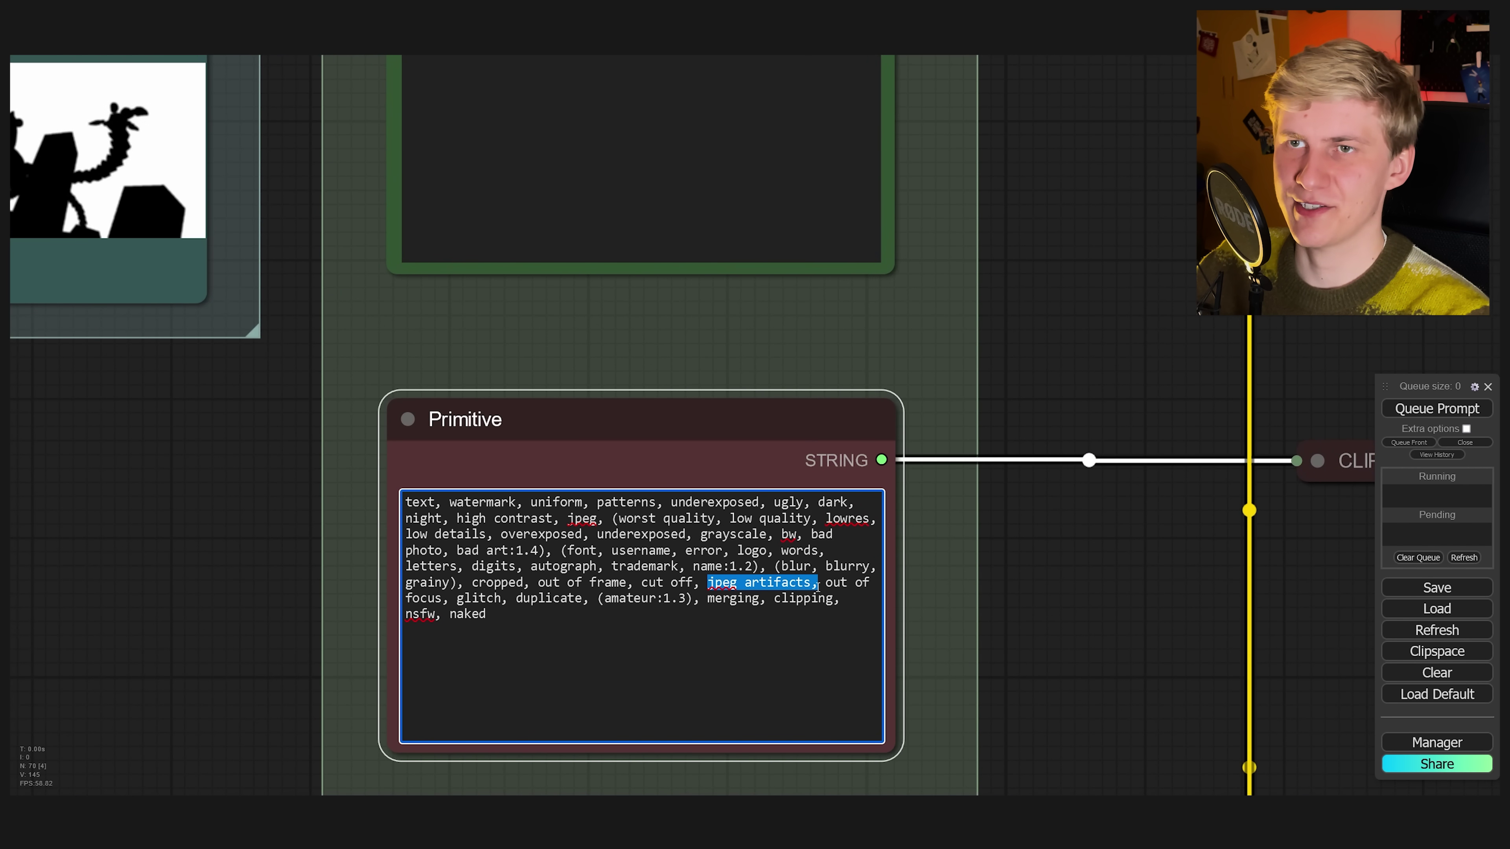
pyautogui.press('BackSpace')
pyautogui.click(987, 616)
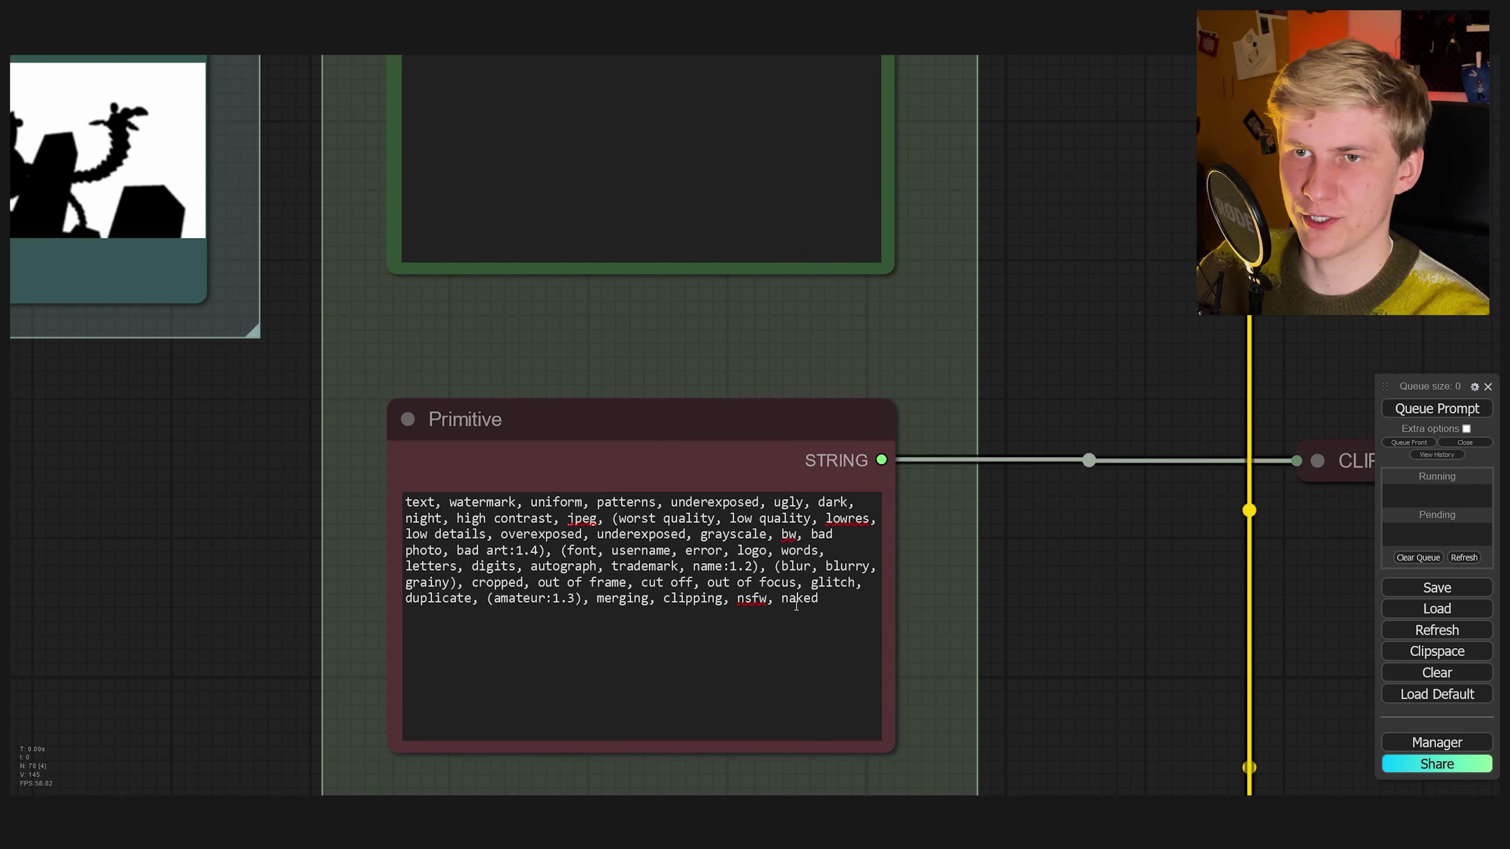
pyautogui.scroll(-10, 890, 480)
pyautogui.moveTo(967, 523); pyautogui.dragTo(309, 452)
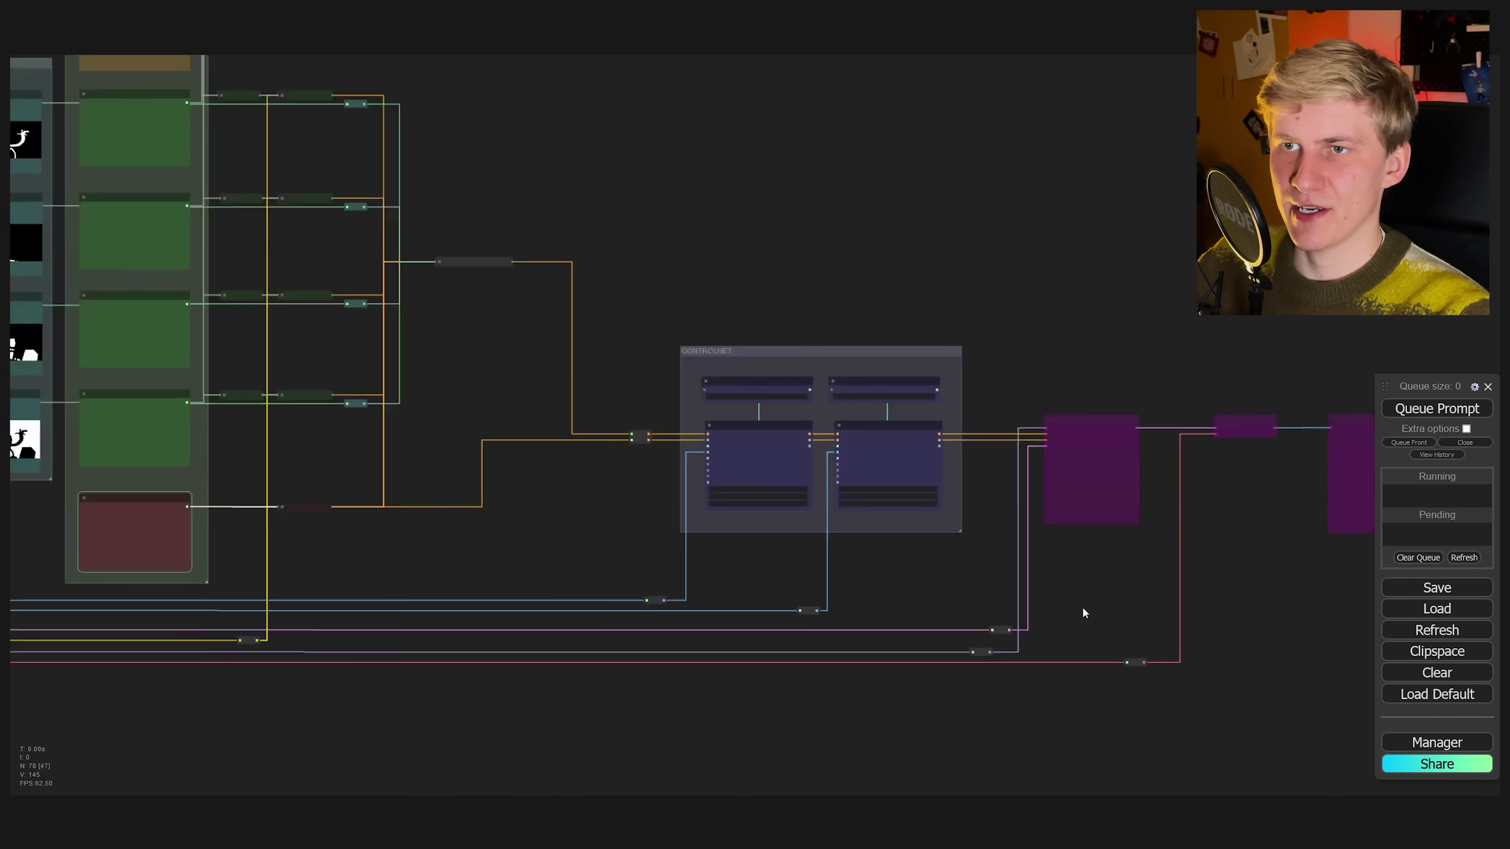
# - Lower the depth Apply Advanced ControlNet strength from 1.00 to 0.95
pyautogui.scroll(3, 963, 537)
pyautogui.scroll(2, 541, 206)
pyautogui.scroll(3, 541, 207)
pyautogui.click(575, 282)
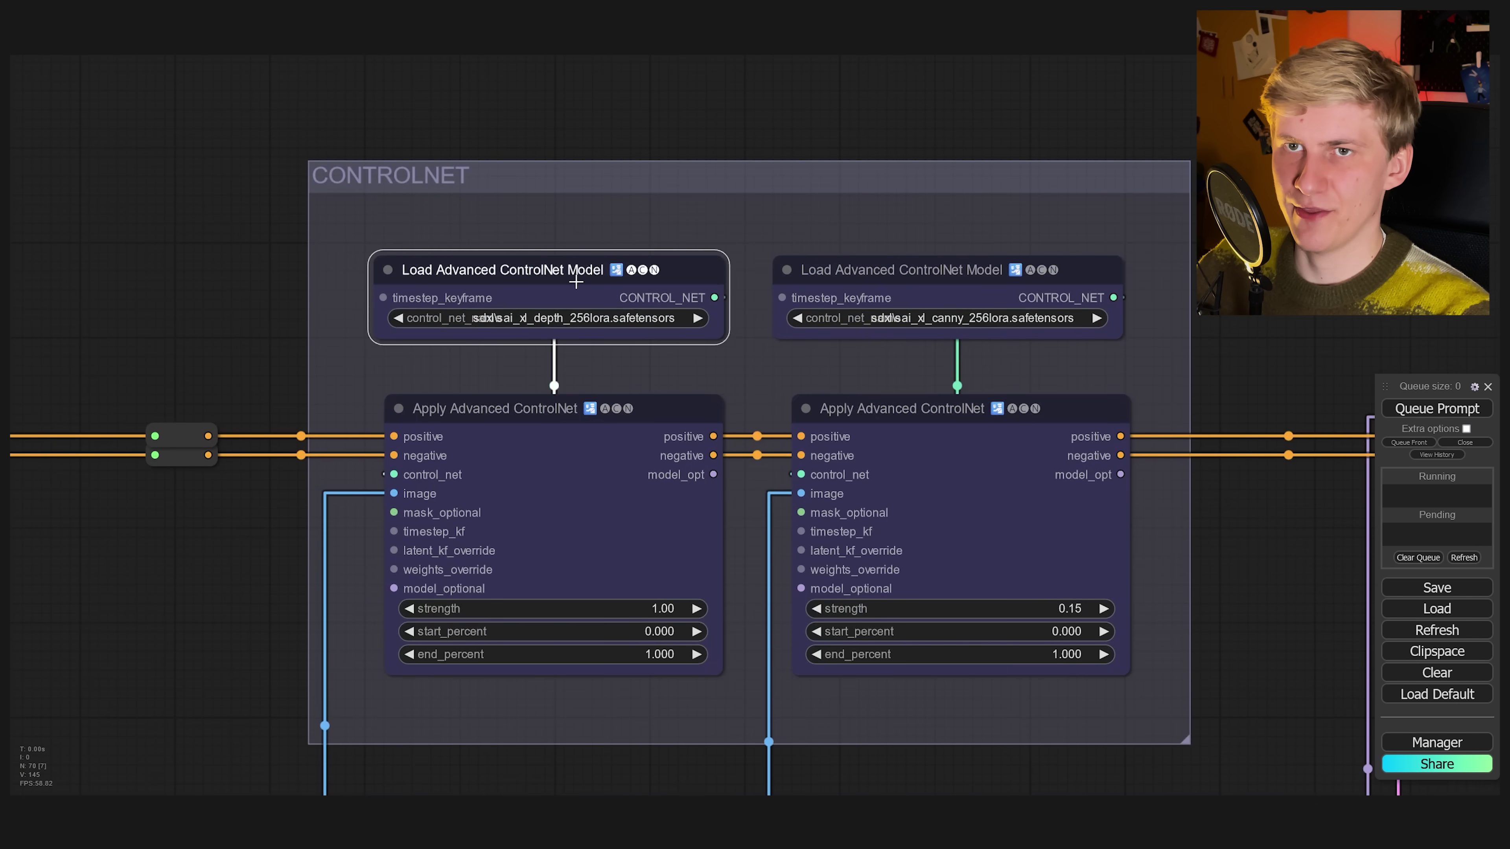
pyautogui.scroll(4, 579, 758)
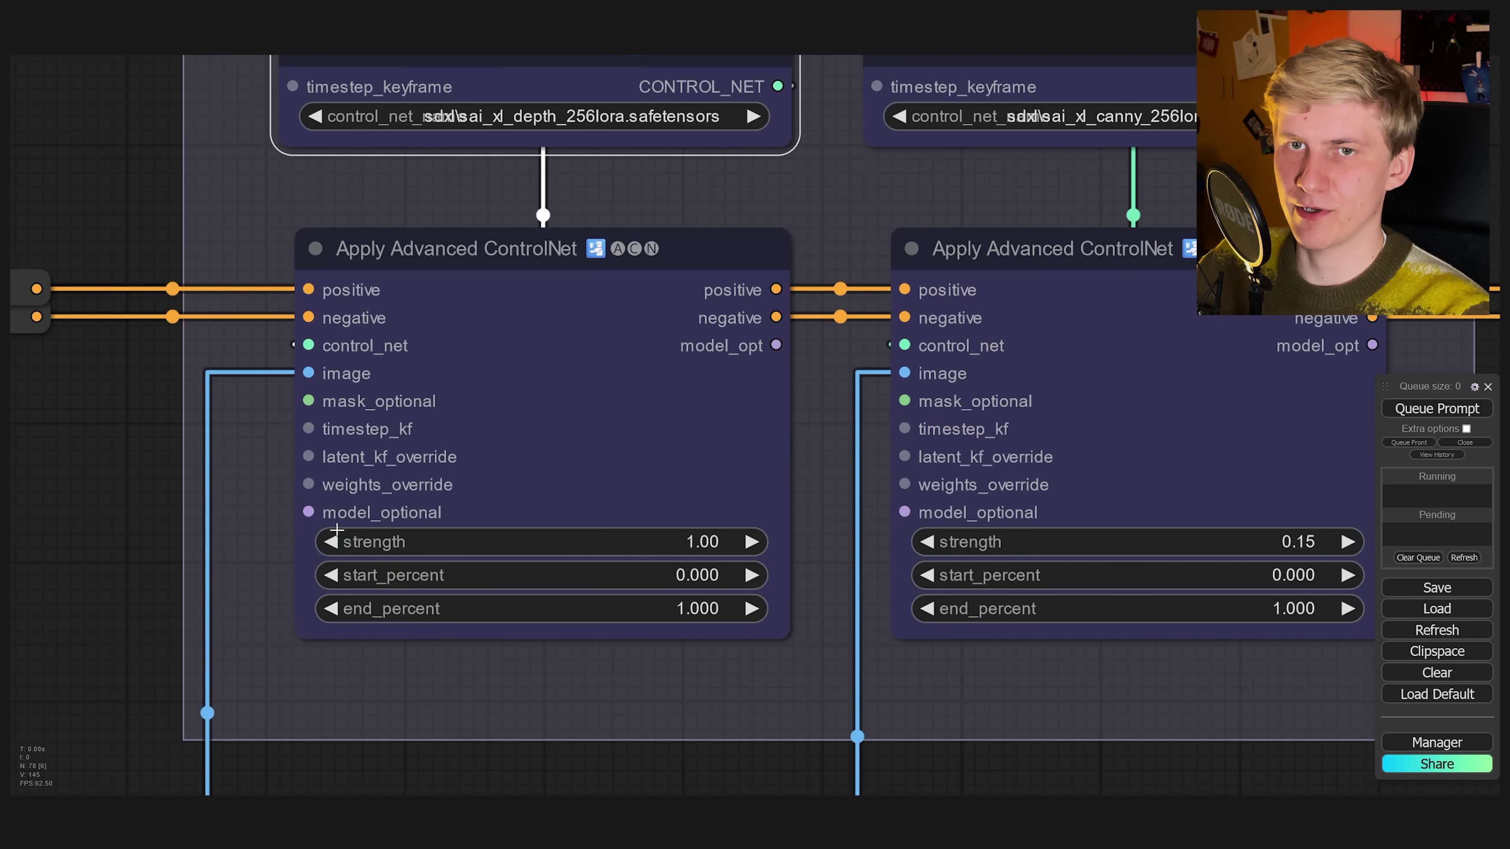
pyautogui.click(333, 542)
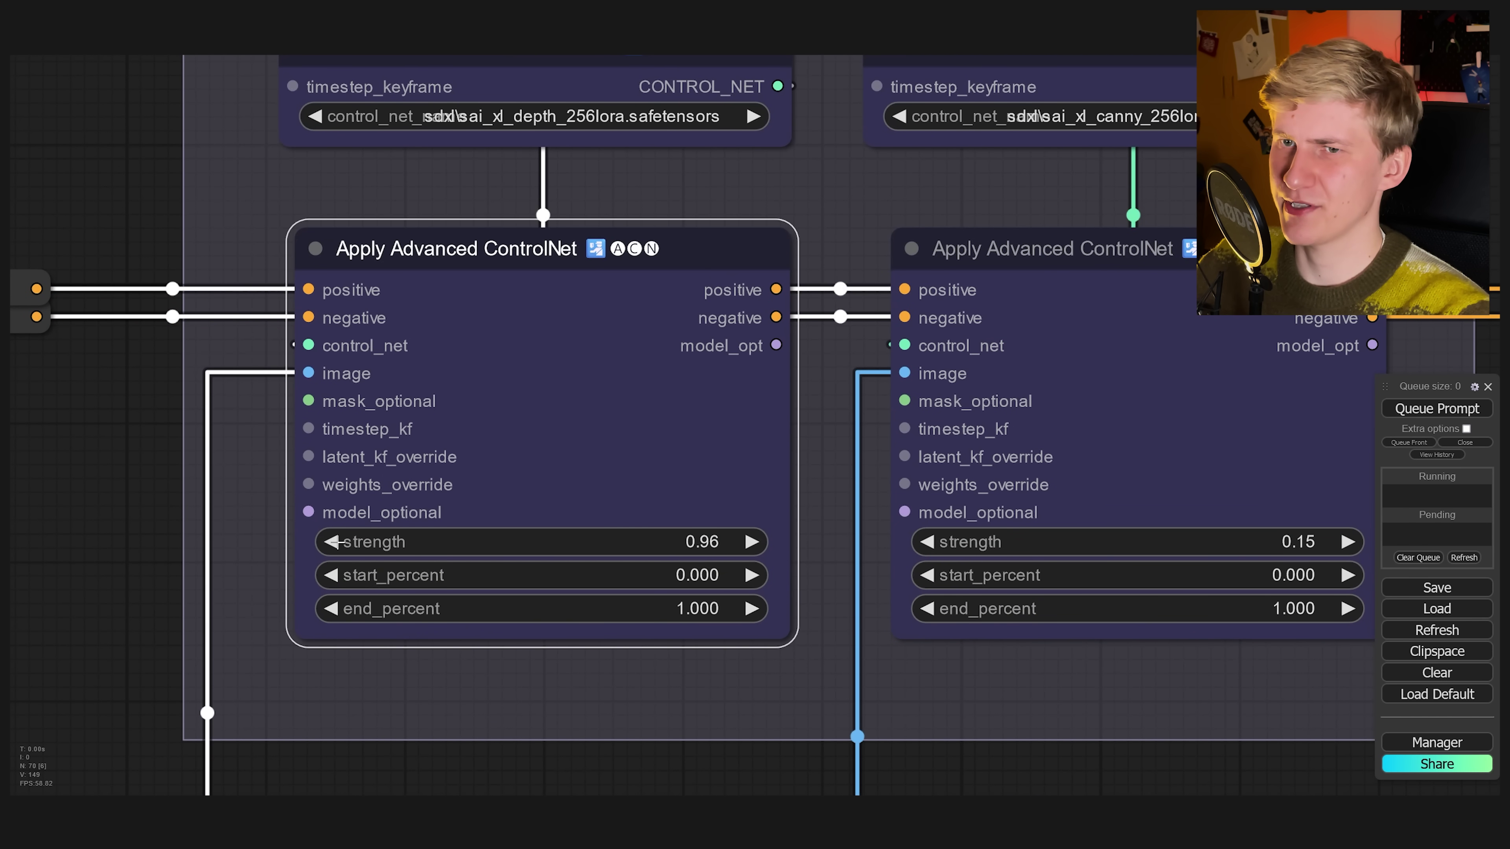
# - Check both ControlNet loaders, then select the KSampler, VAE Decode and Save Image nodes together
pyautogui.moveTo(779, 676); pyautogui.dragTo(771, 738)
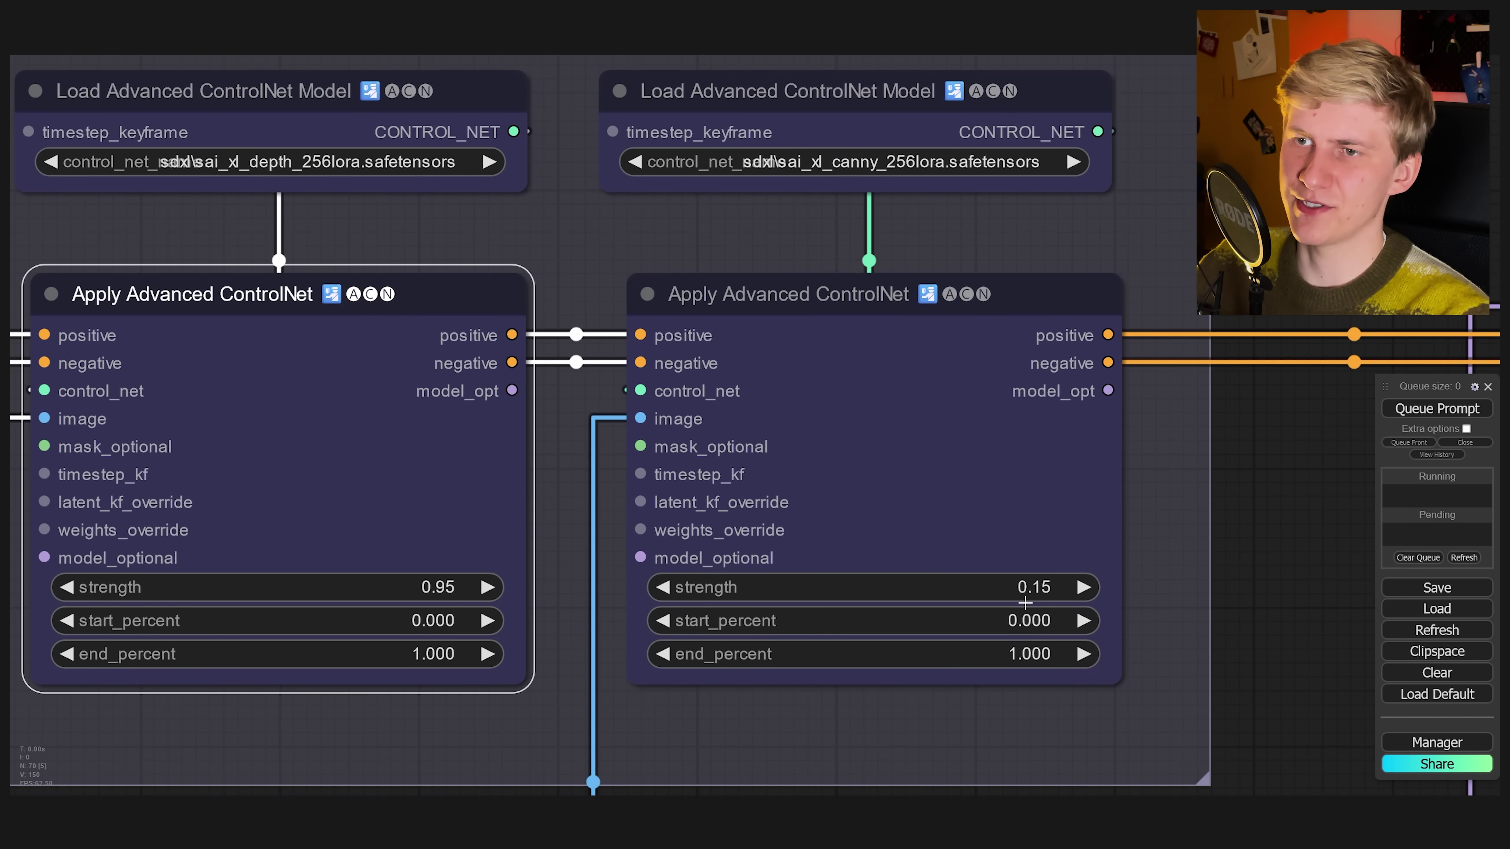
pyautogui.scroll(-10, 976, 572)
pyautogui.scroll(2, 832, 493)
pyautogui.keyDown('ctrl'); pyautogui.moveTo(1189, 210); pyautogui.dragTo(642, 600); pyautogui.keyUp('ctrl')
pyautogui.scroll(2, 754, 601)
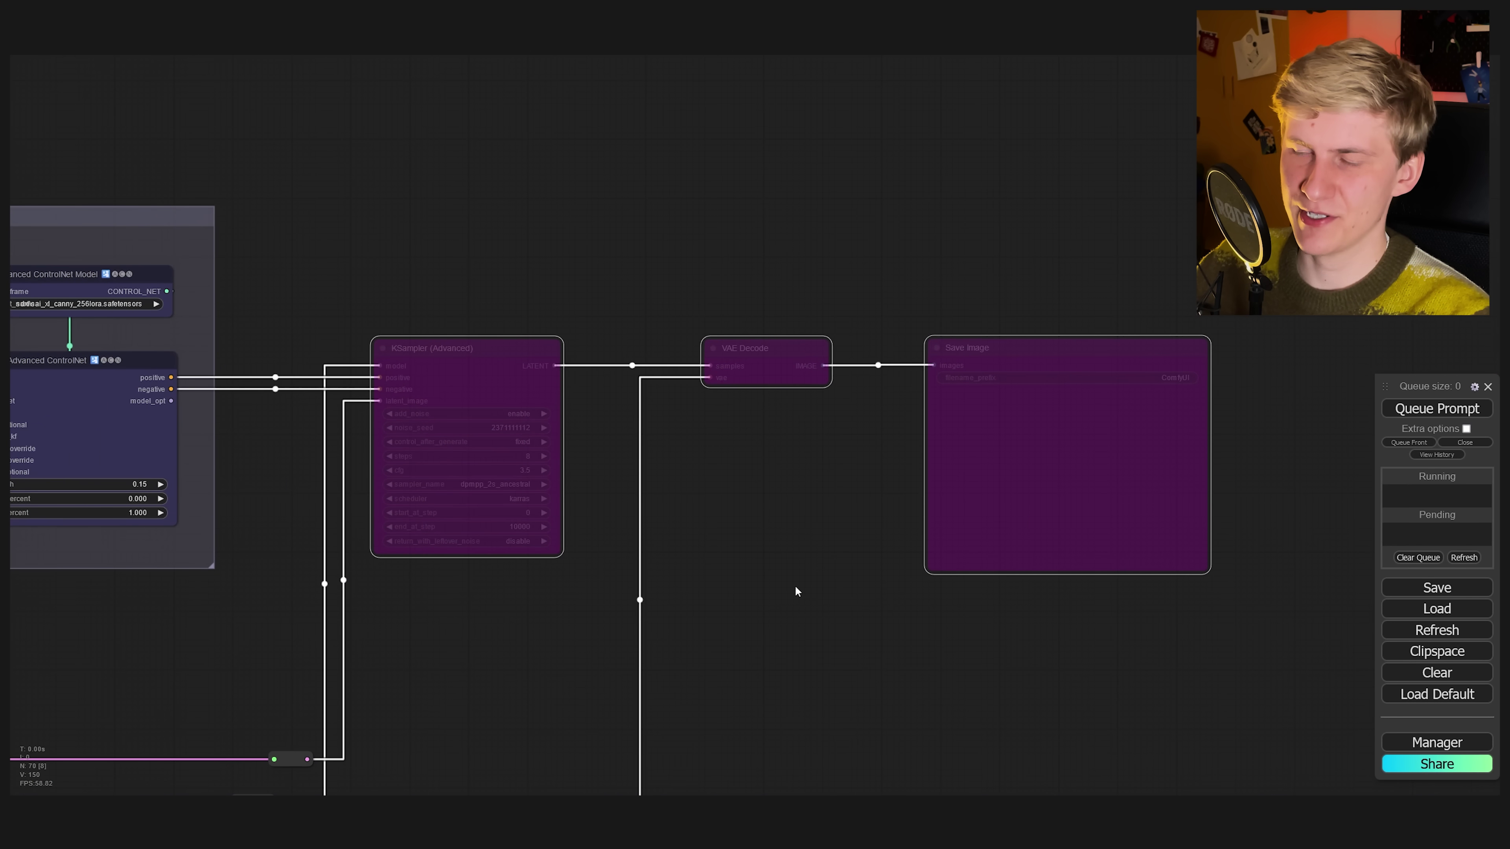
# - Un-bypass KSampler, VAE Decode and Save Image with Ctrl+B and view the golden-hour squid render
pyautogui.hotkey('ctrl', 'b')
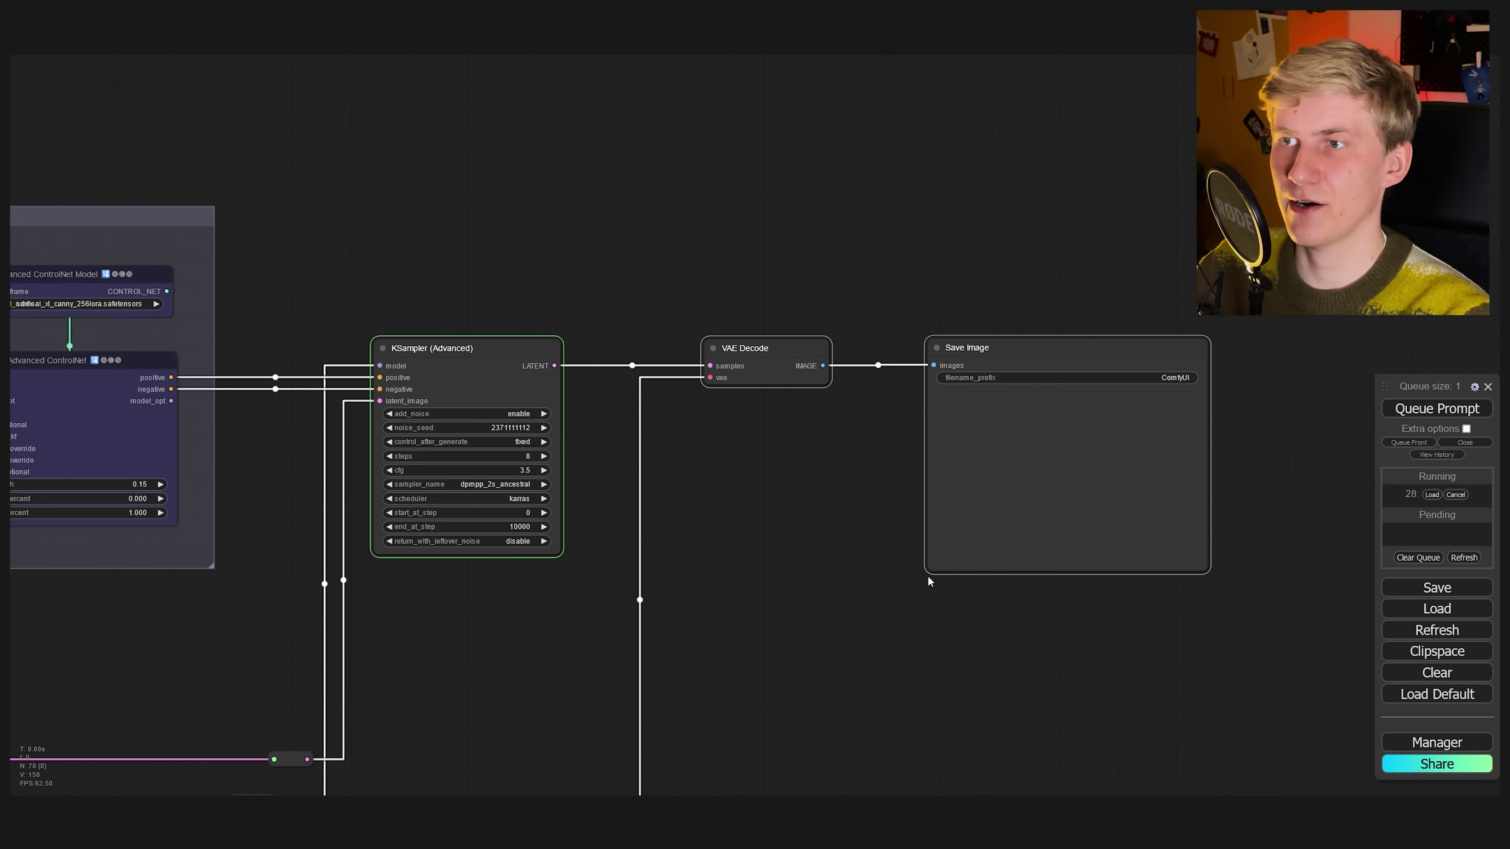
pyautogui.moveTo(1031, 683); pyautogui.dragTo(1065, 596)
pyautogui.scroll(12, 1137, 560)
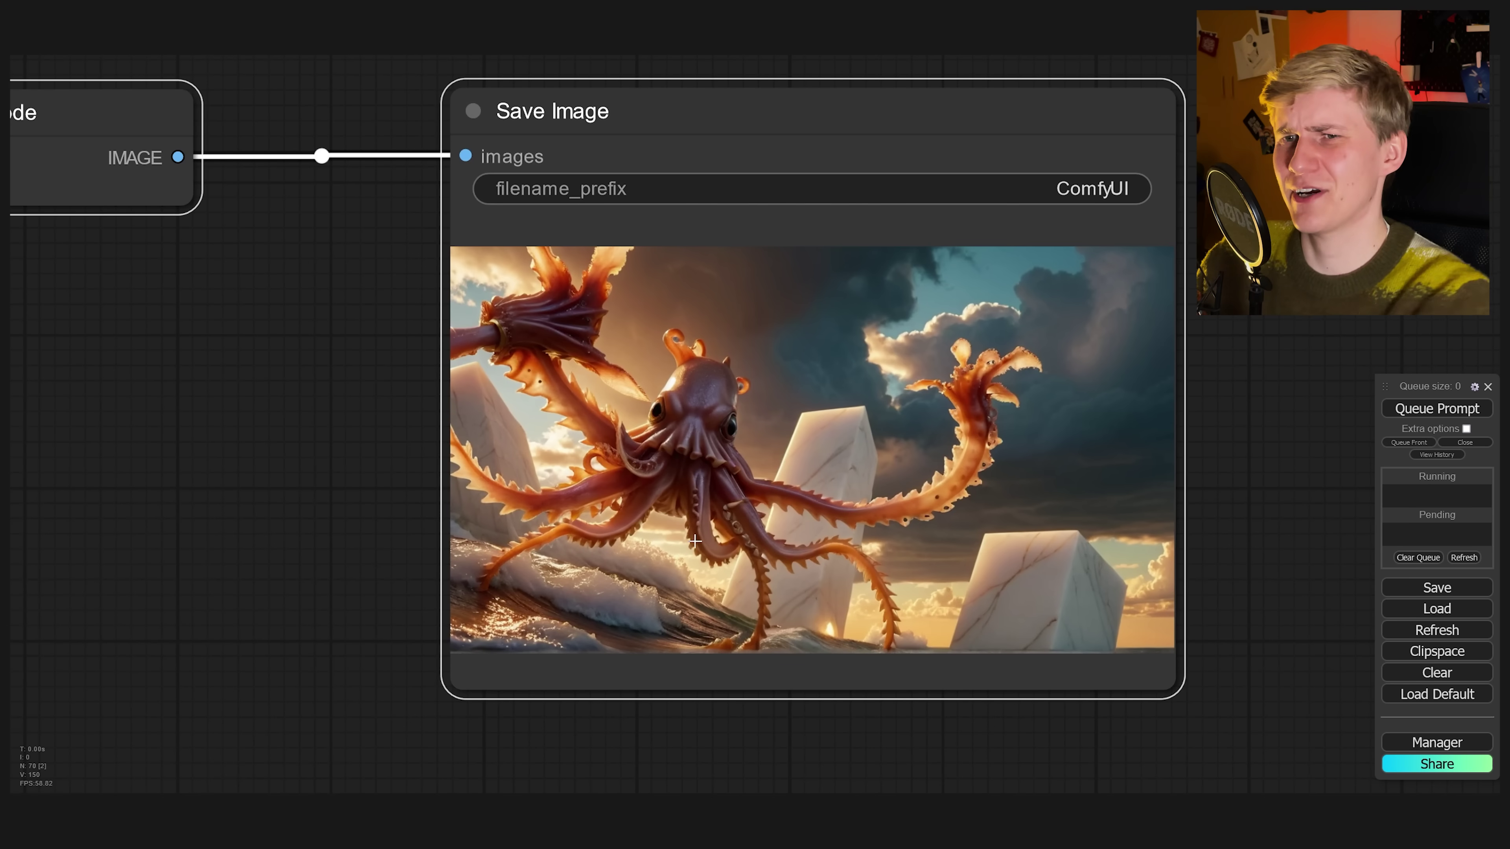
pyautogui.scroll(-6, 787, 495)
pyautogui.moveTo(786, 494); pyautogui.dragTo(667, 363)
pyautogui.scroll(2, 666, 364)
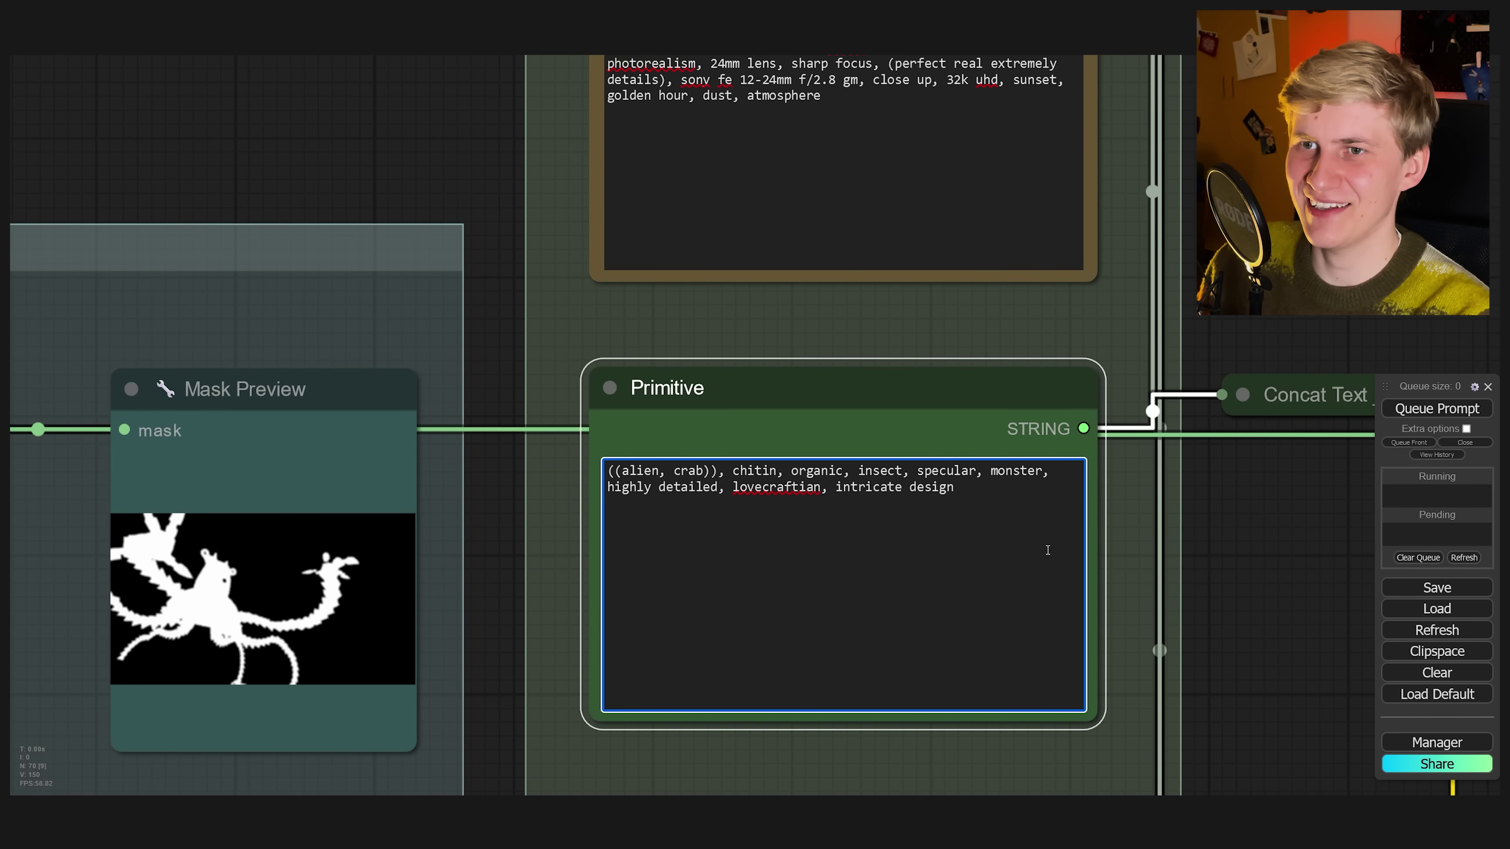
# - Replace the ocean background prompt with the pasted lunar-surface prompt
pyautogui.moveTo(1222, 642); pyautogui.dragTo(1183, 288)
pyautogui.moveTo(1183, 535); pyautogui.dragTo(1183, 309)
pyautogui.moveTo(1300, 473); pyautogui.dragTo(347, 376)
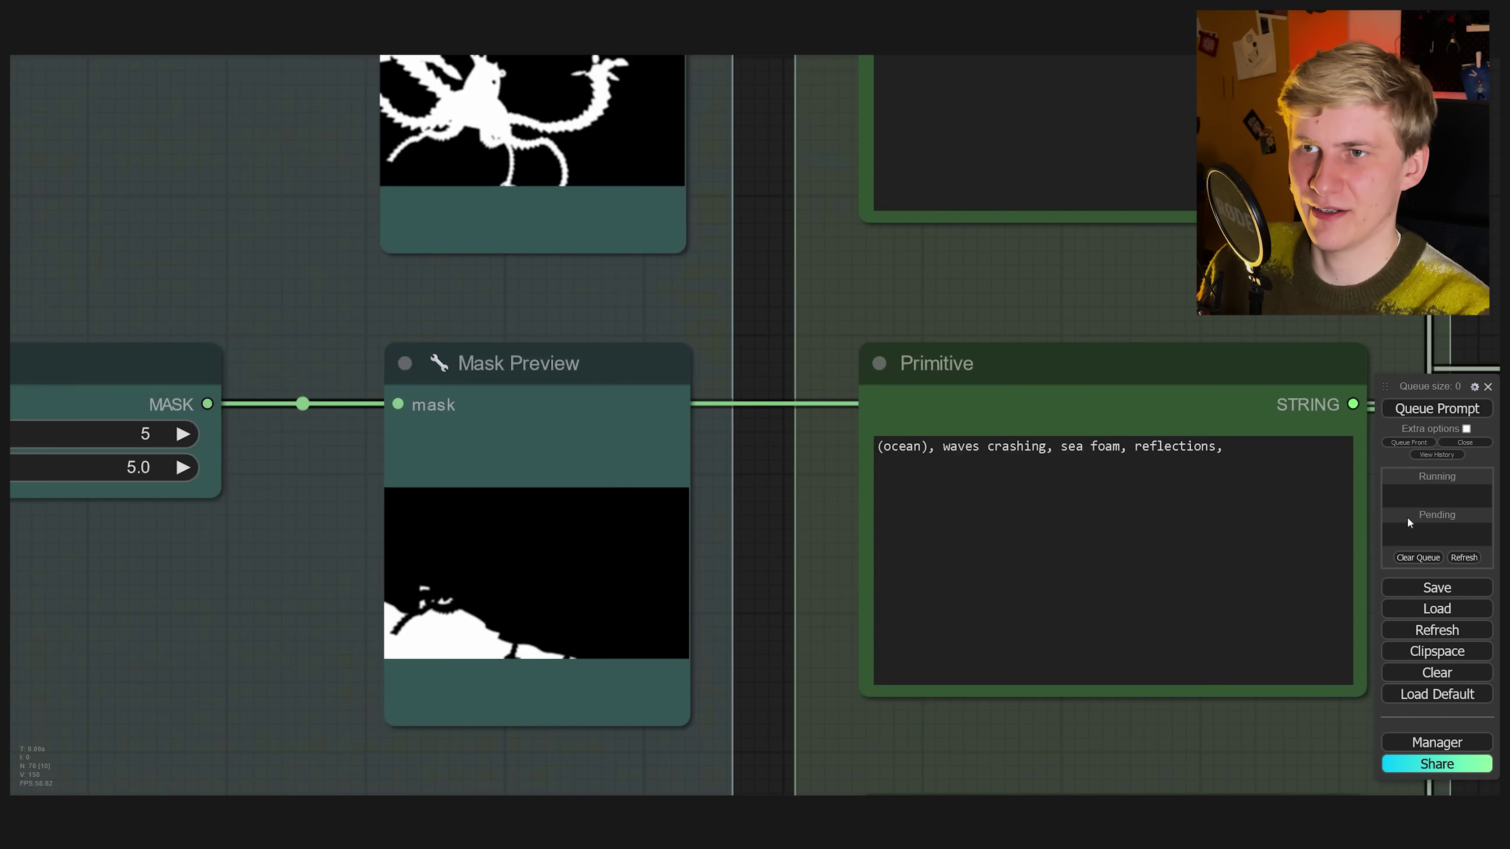
pyautogui.hotkey('ctrl', 'a')
pyautogui.write('(lunar suface), moon, surface of the moon, white dust, crater')
# - Replace the white marble prompt with the pasted steampunk metal structures prompt
pyautogui.moveTo(790, 685); pyautogui.dragTo(671, 99)
pyautogui.scroll(2, 671, 237)
pyautogui.click(1010, 446)
pyautogui.hotkey('ctrl', 'a')
pyautogui.hotkey('ctrl', 'v')
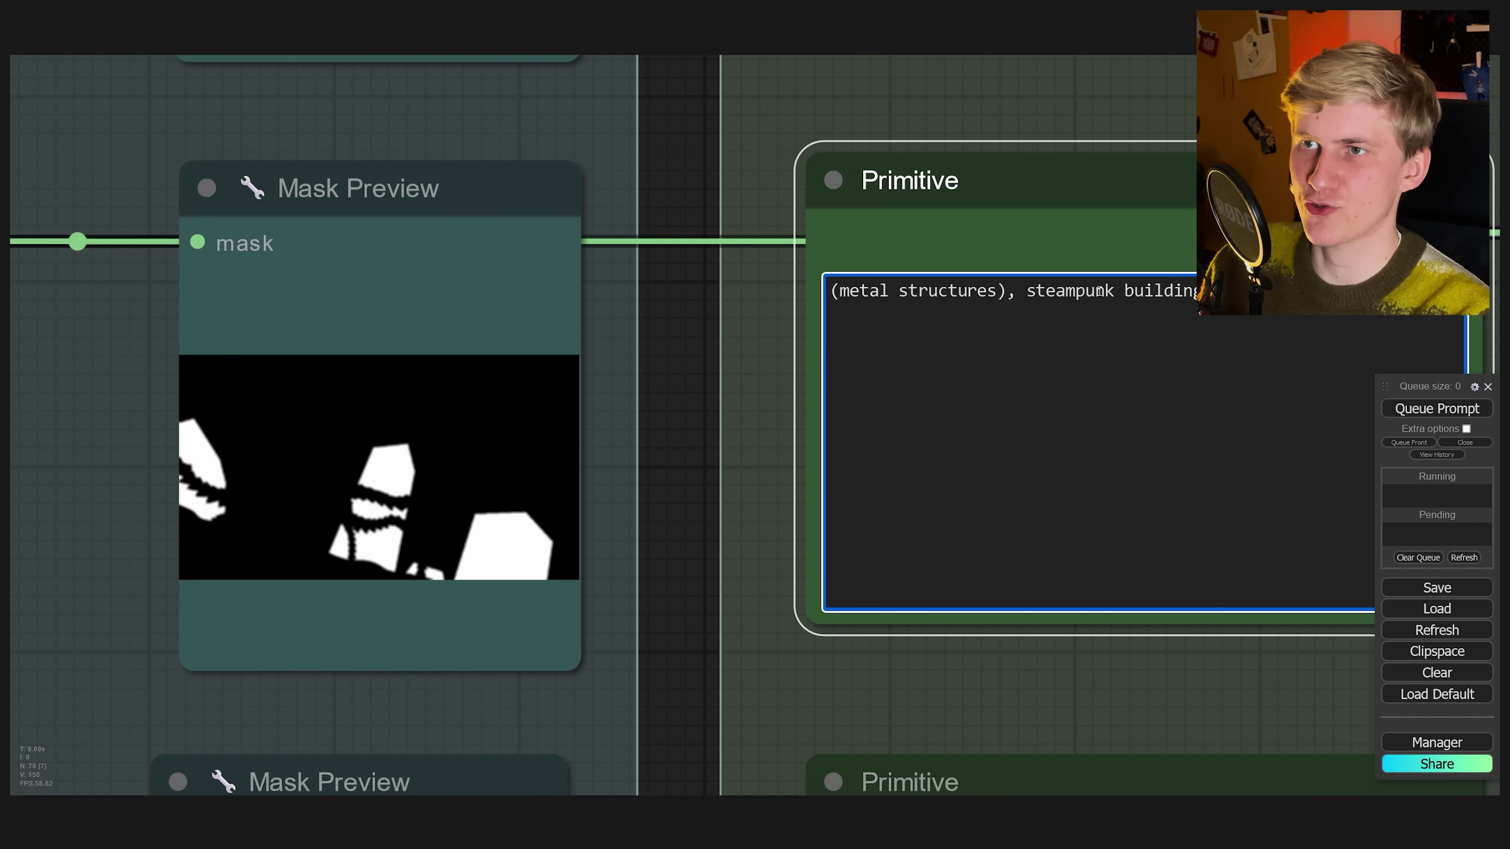
# - Replace the thunderstorm clouds prompt with the pasted city ruins with skyscrapers prompt
pyautogui.scroll(-2, 784, 385)
pyautogui.moveTo(698, 657); pyautogui.dragTo(689, 335)
pyautogui.click(975, 381)
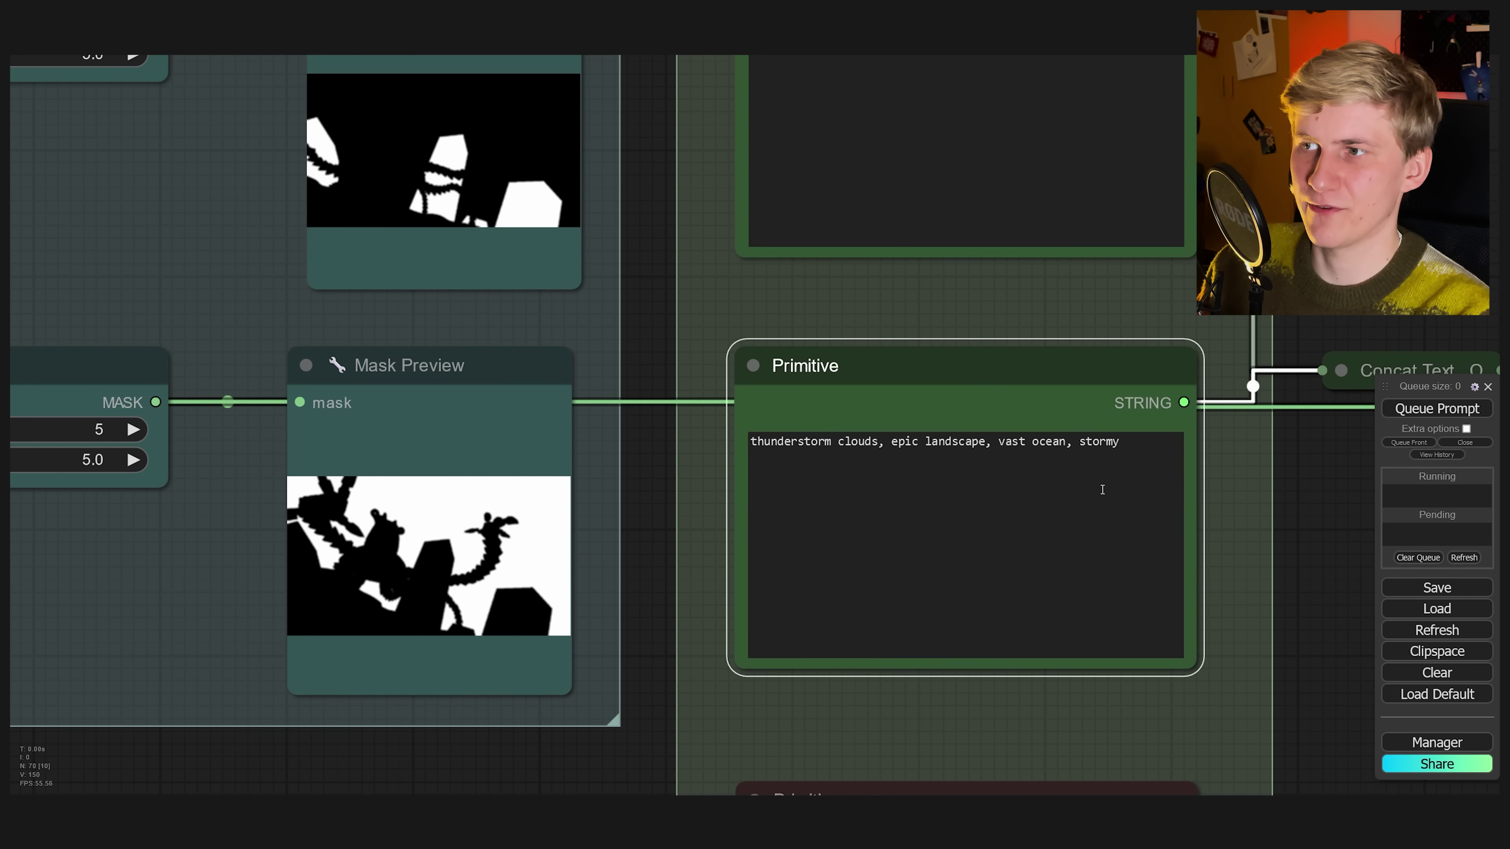
pyautogui.click(808, 465)
pyautogui.hotkey('ctrl', 'a')
pyautogui.write('((city ruins, skyscrapers)), dystopian, ((giant collapsed buildings filling the sky)), atmosphere, epic cloud formations')
pyautogui.click(654, 519)
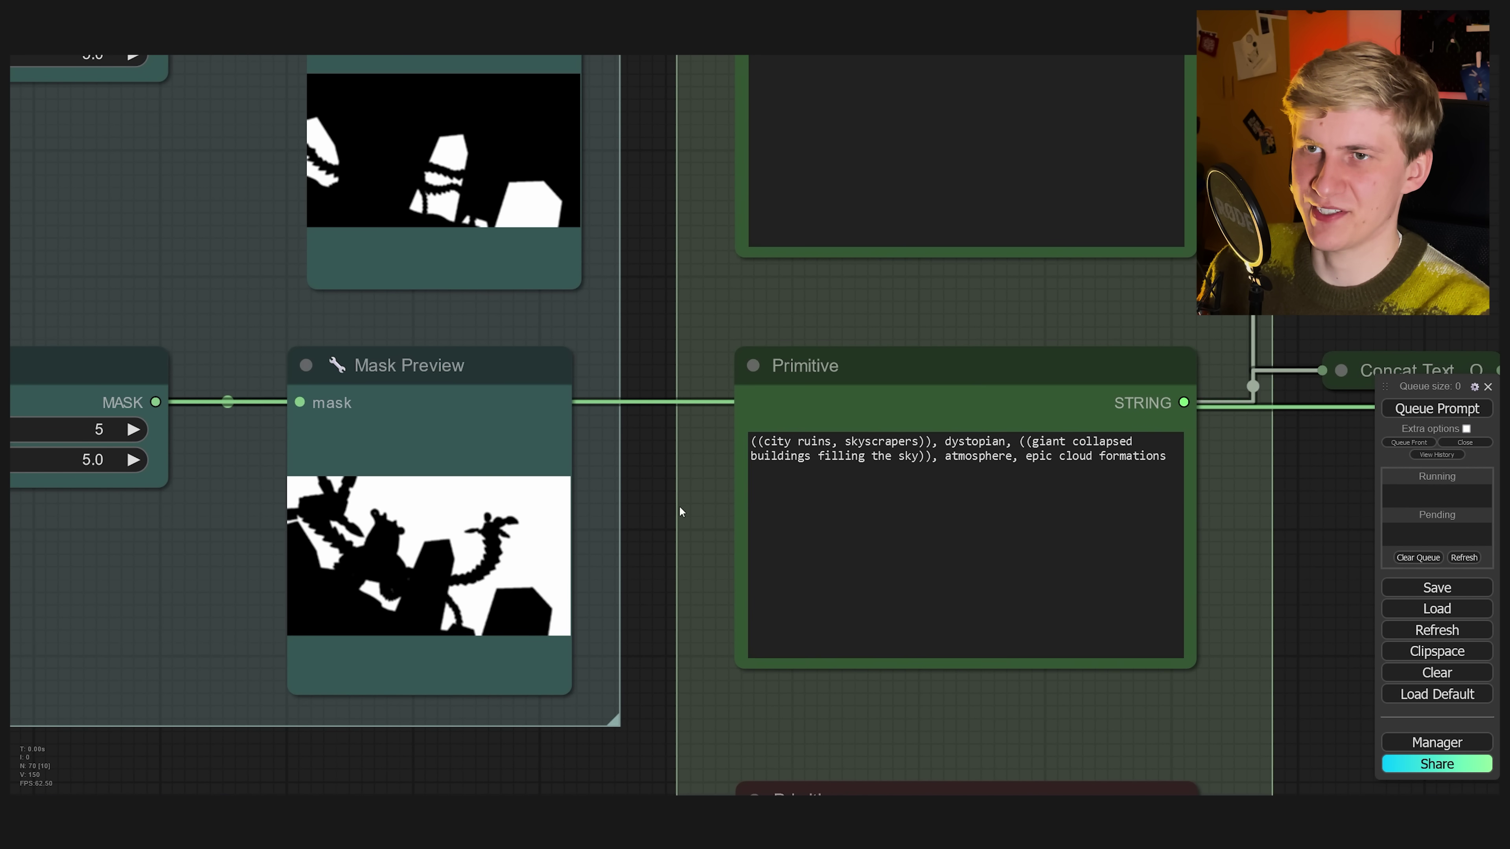
pyautogui.scroll(-2, 681, 512)
pyautogui.moveTo(803, 333); pyautogui.dragTo(803, 400)
# - Queue generation job 31 with the lunar, steampunk and city-ruins prompts and pan to the PROMPTS group
pyautogui.click(1436, 408)
pyautogui.scroll(-3, 1136, 418)
pyautogui.moveTo(1266, 374); pyautogui.dragTo(200, 321)
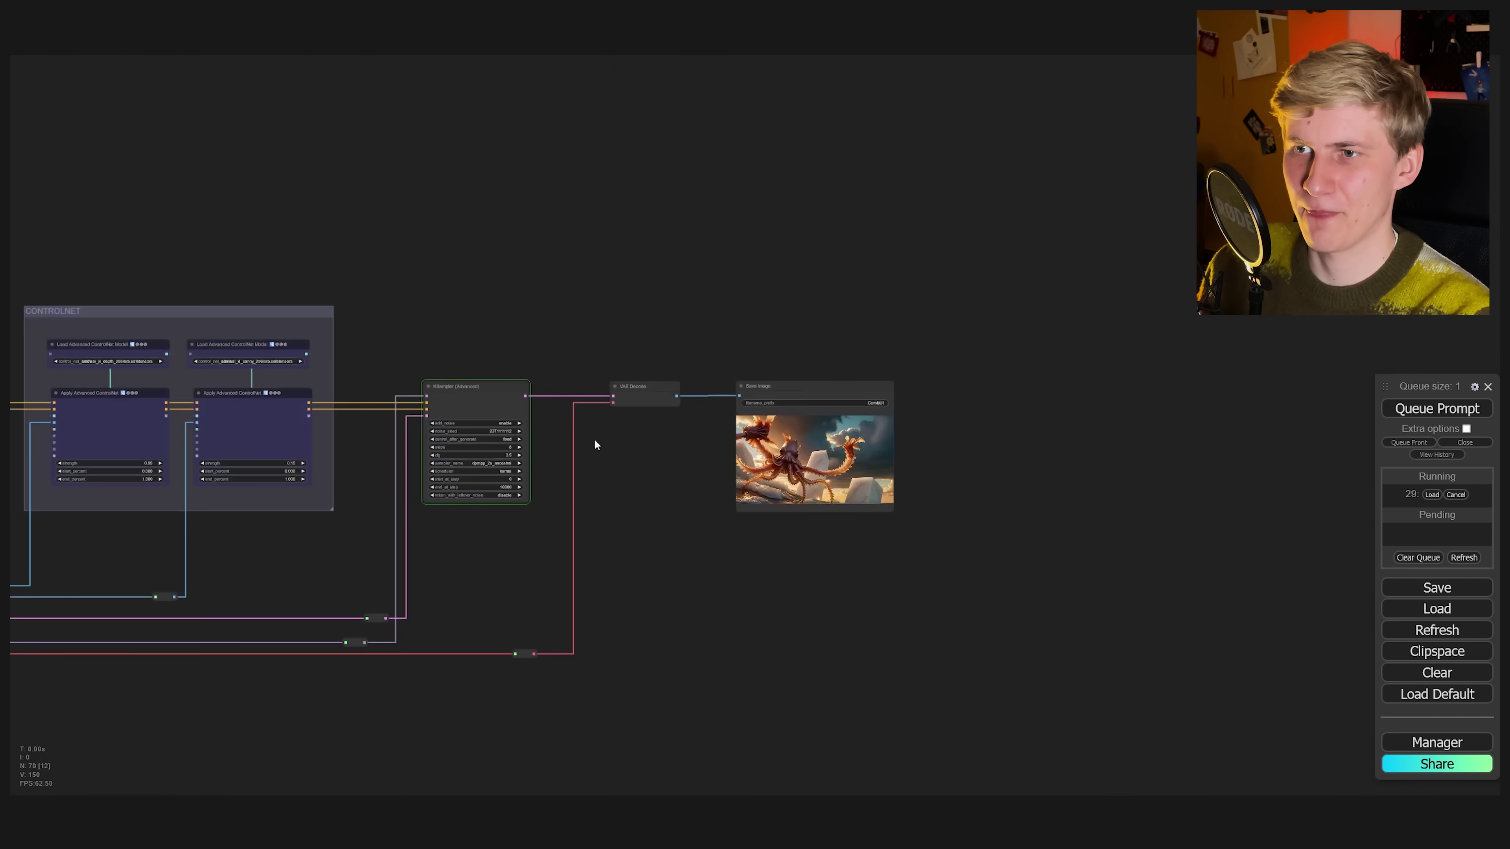
pyautogui.scroll(15, 772, 458)
pyautogui.scroll(-5, 1076, 499)
pyautogui.moveTo(440, 470); pyautogui.dragTo(1010, 464)
pyautogui.scroll(5, 996, 461)
pyautogui.moveTo(214, 310); pyautogui.dragTo(700, 437)
pyautogui.scroll(5, 796, 452)
# - Inspect the cinematic style prompt, selecting the word 'surfaces'
pyautogui.click(717, 437)
pyautogui.moveTo(925, 590); pyautogui.dragTo(883, 85)
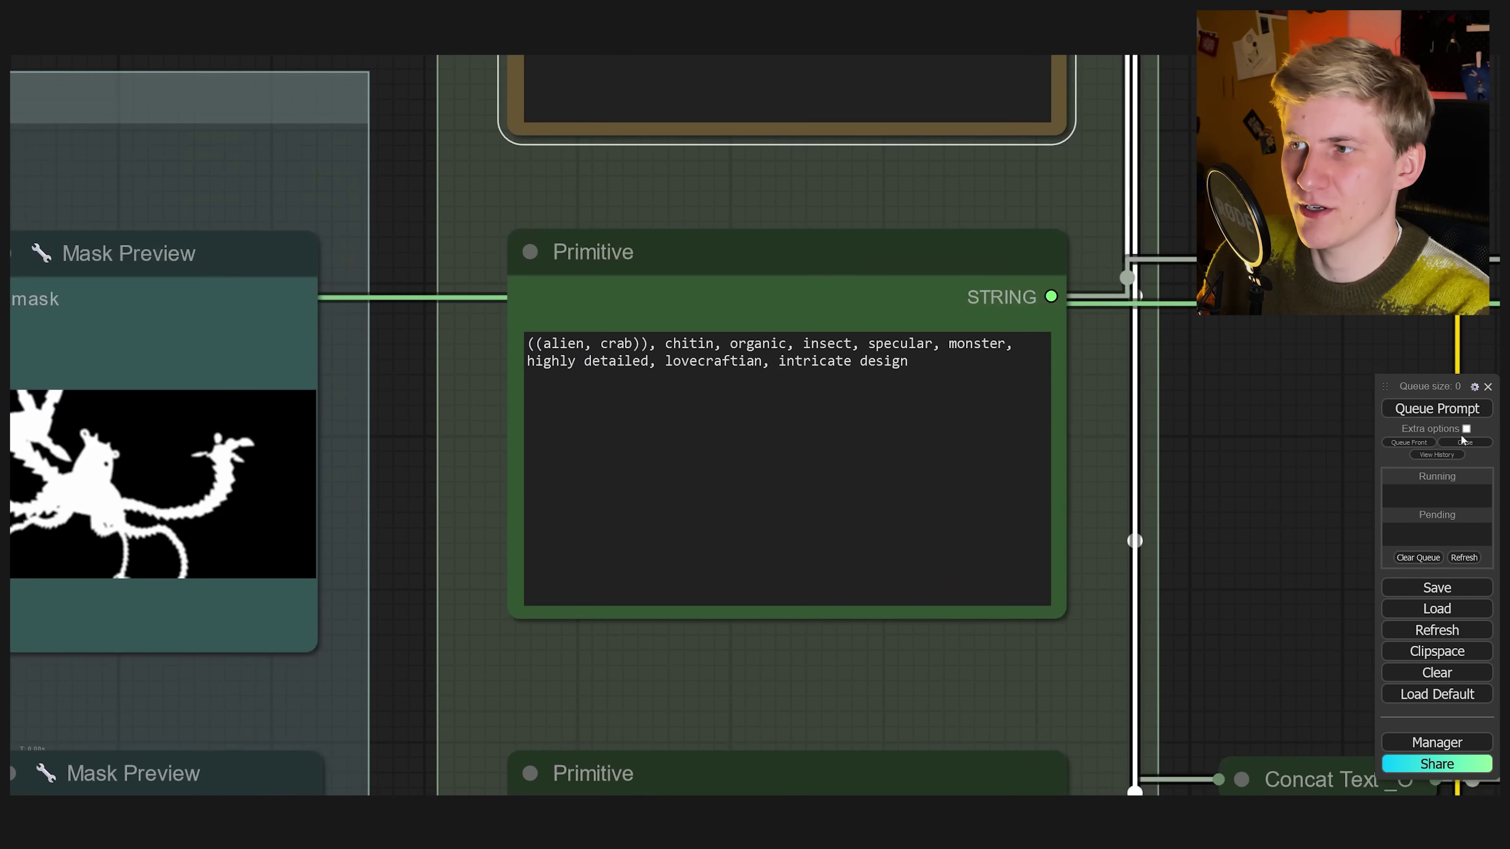
pyautogui.scroll(-5, 897, 702)
pyautogui.scroll(4, 939, 265)
pyautogui.click(946, 262)
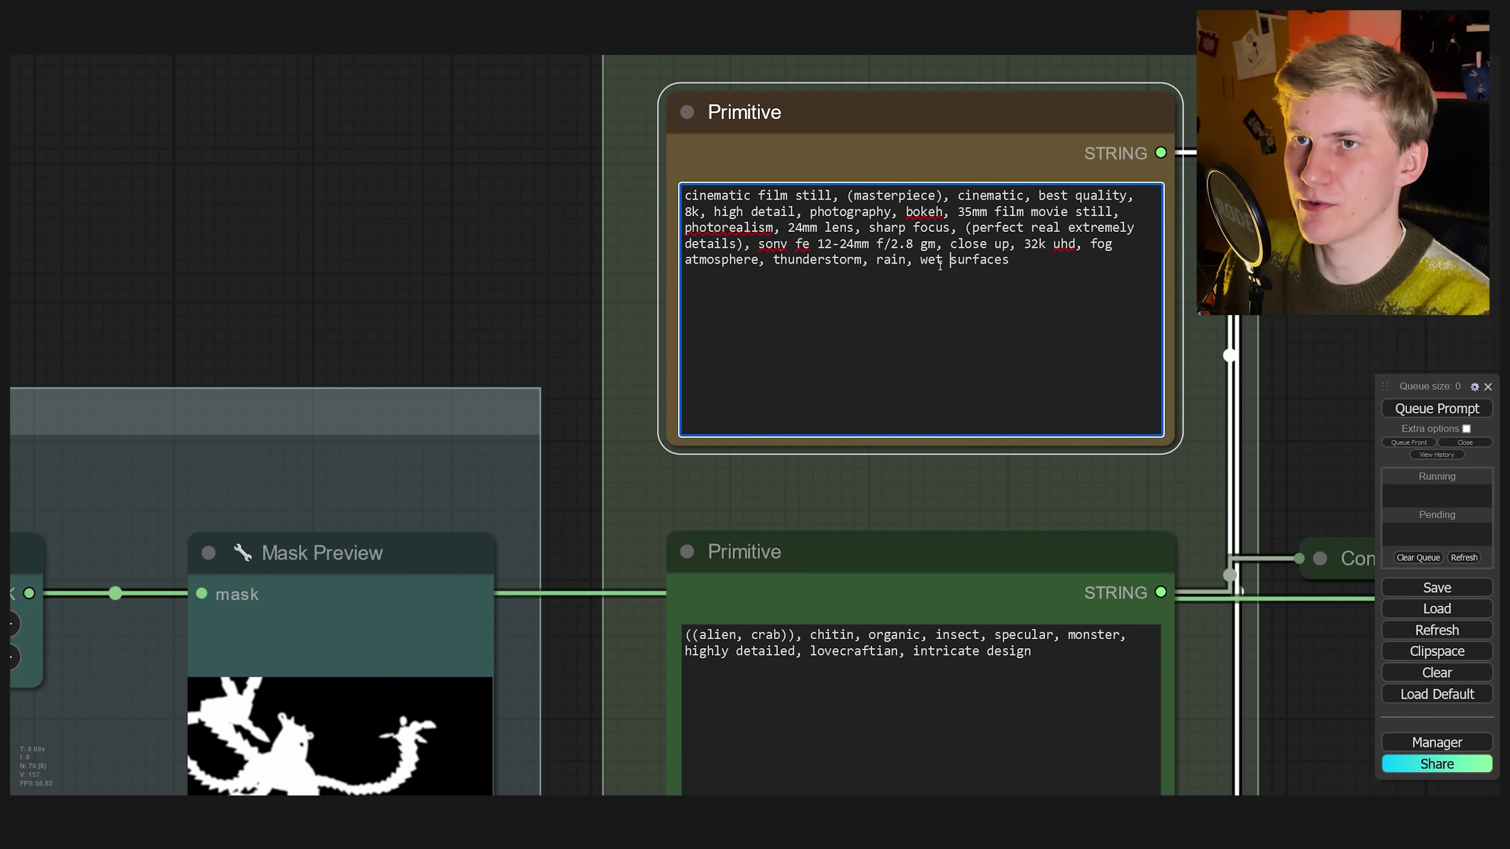
pyautogui.doubleClick(980, 260)
# - Inspect the lunar-surface prompt, selecting the word 'puddles'
pyautogui.moveTo(859, 398); pyautogui.dragTo(922, 134)
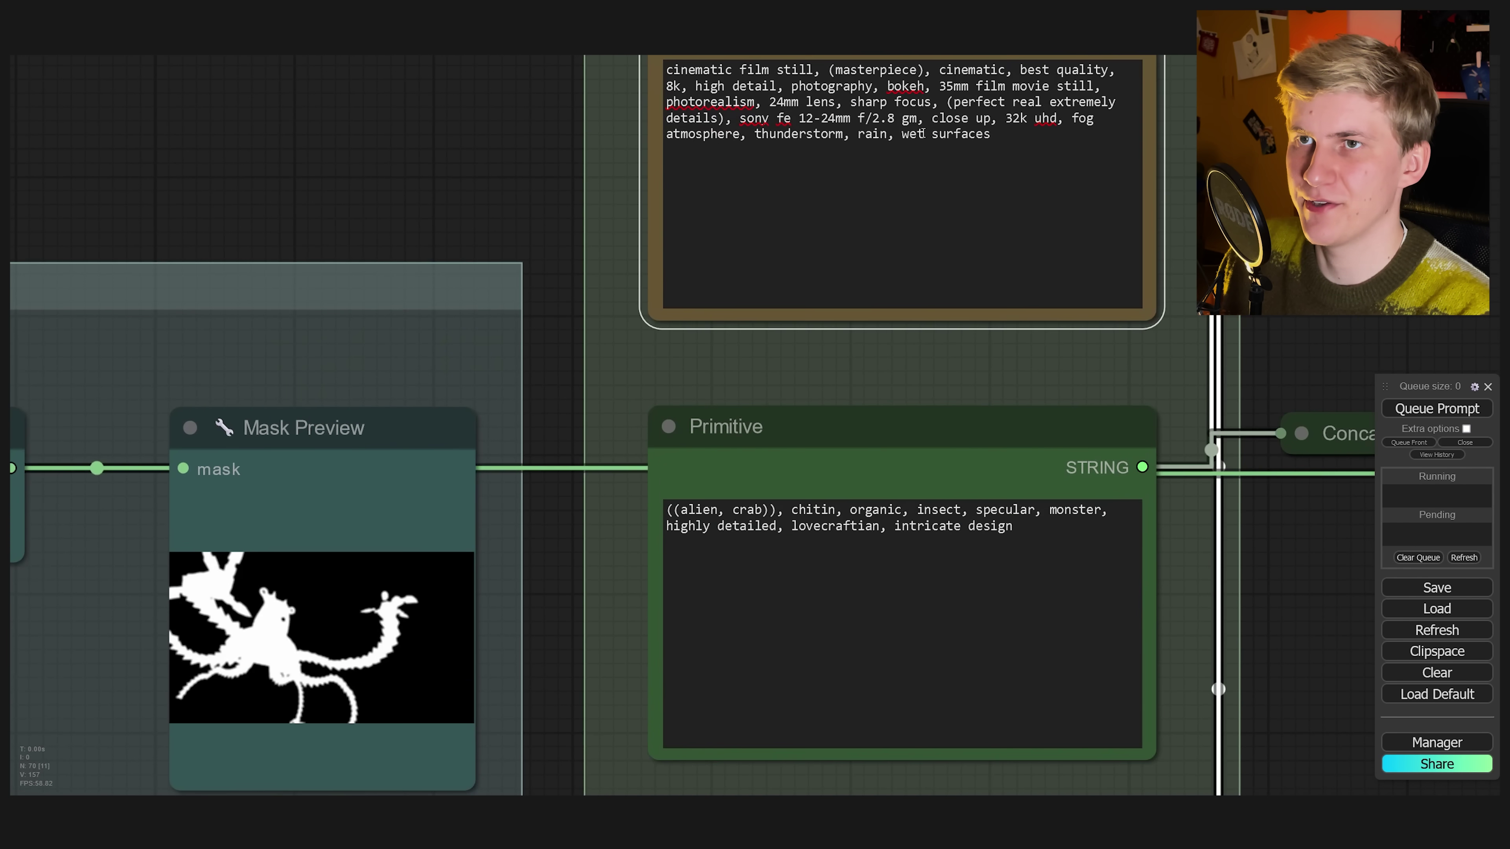
pyautogui.moveTo(875, 497); pyautogui.dragTo(892, 148)
pyautogui.click(873, 624)
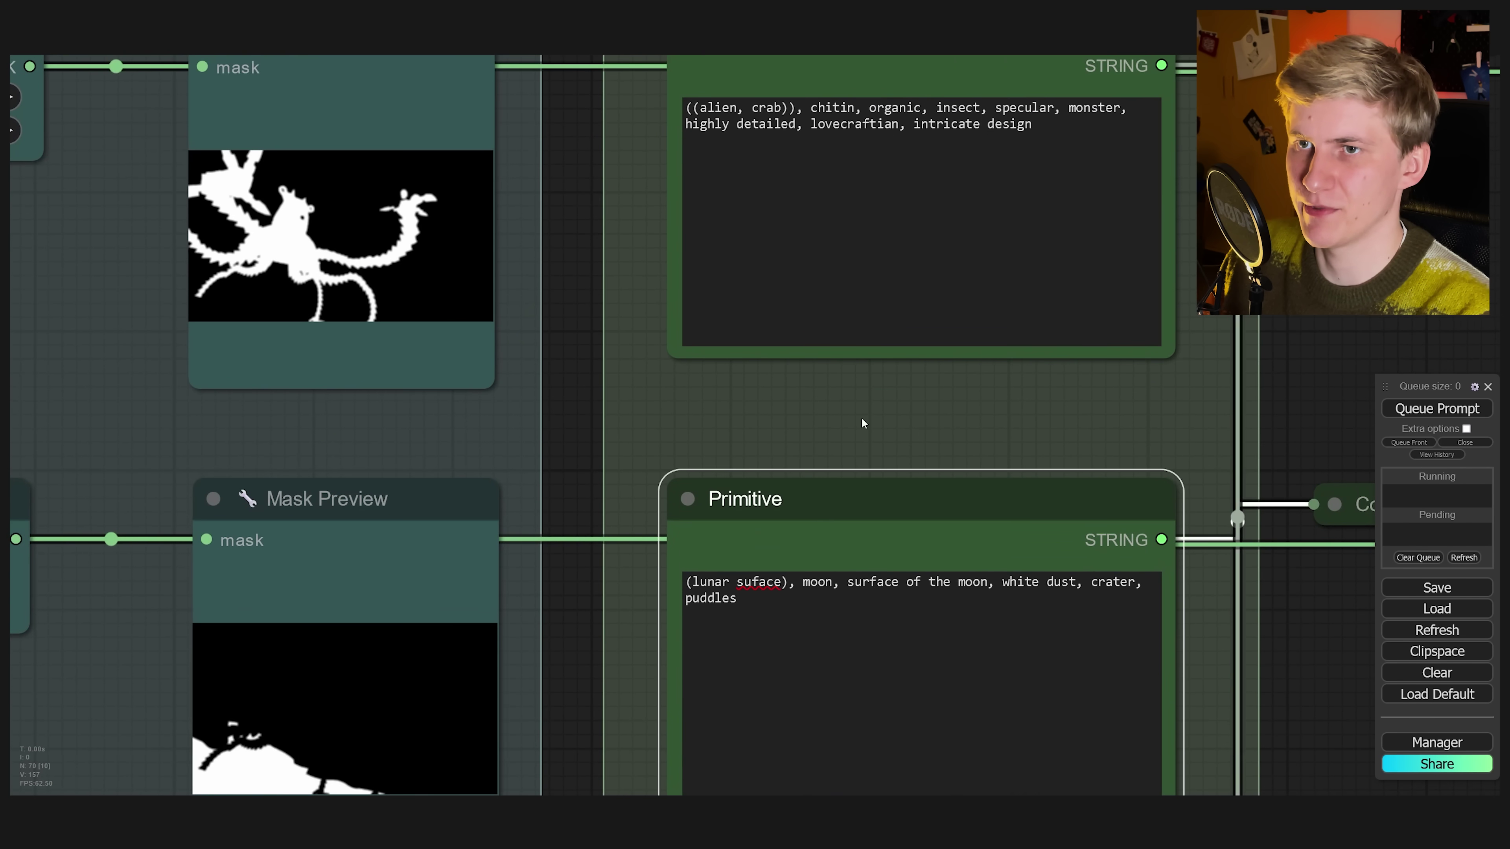
pyautogui.moveTo(863, 424); pyautogui.dragTo(863, 48)
pyautogui.moveTo(915, 540); pyautogui.dragTo(874, 361)
pyautogui.moveTo(918, 409); pyautogui.dragTo(885, 782)
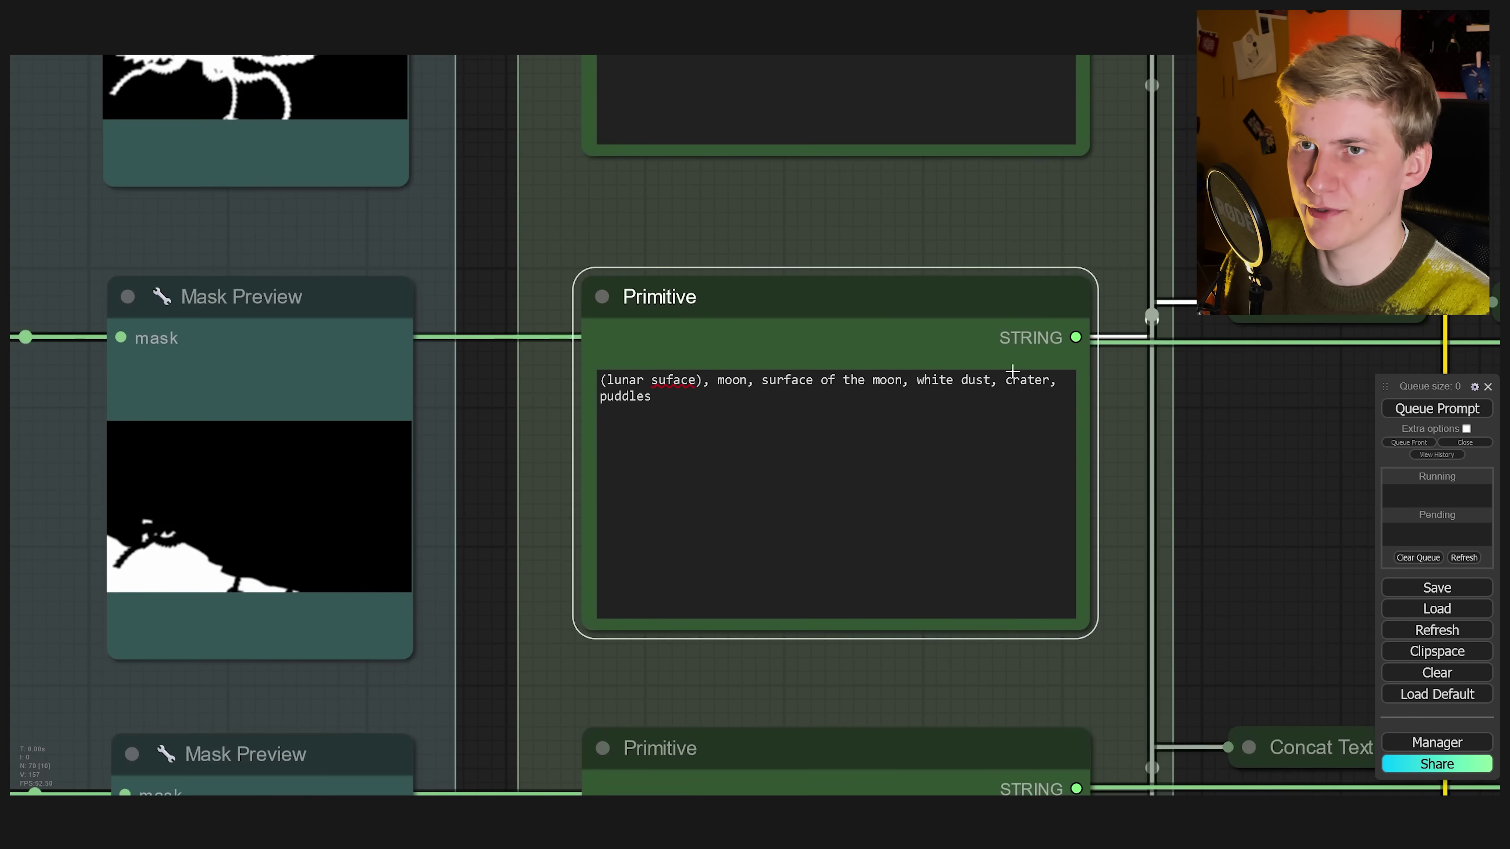
pyautogui.moveTo(710, 432); pyautogui.dragTo(613, 415)
pyautogui.doubleClick(544, 402)
pyautogui.click(458, 450)
pyautogui.scroll(-3, 458, 450)
# - Queue a generation with Ctrl+Enter and zoom in on the alien crab among ruined skyscrapers
pyautogui.moveTo(578, 791); pyautogui.dragTo(632, 179)
pyautogui.hotkey('ctrl', 'Return')
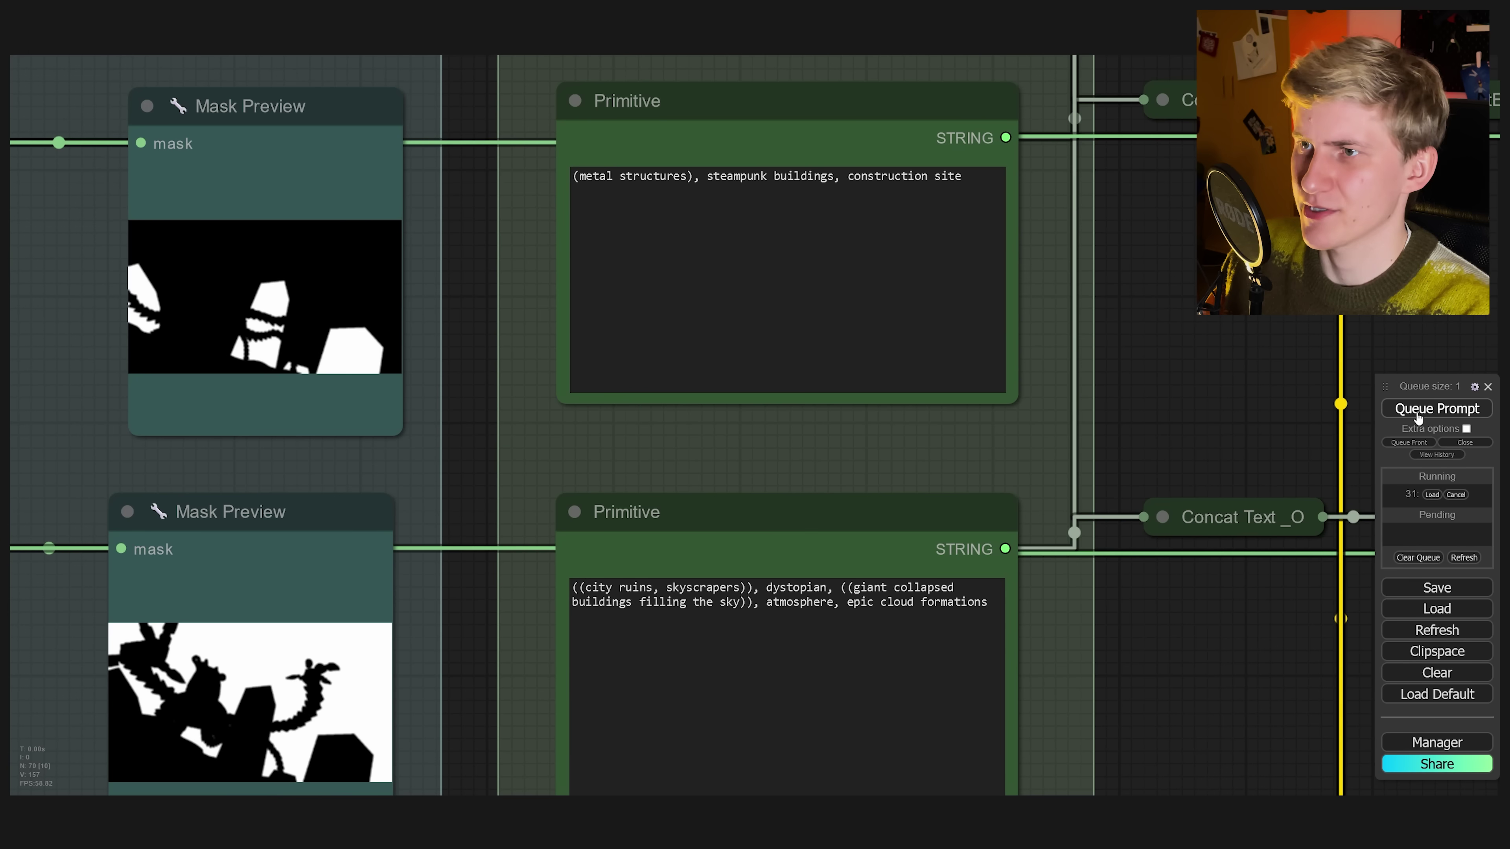
pyautogui.scroll(-4, 654, 416)
pyautogui.moveTo(1291, 539); pyautogui.dragTo(276, 556)
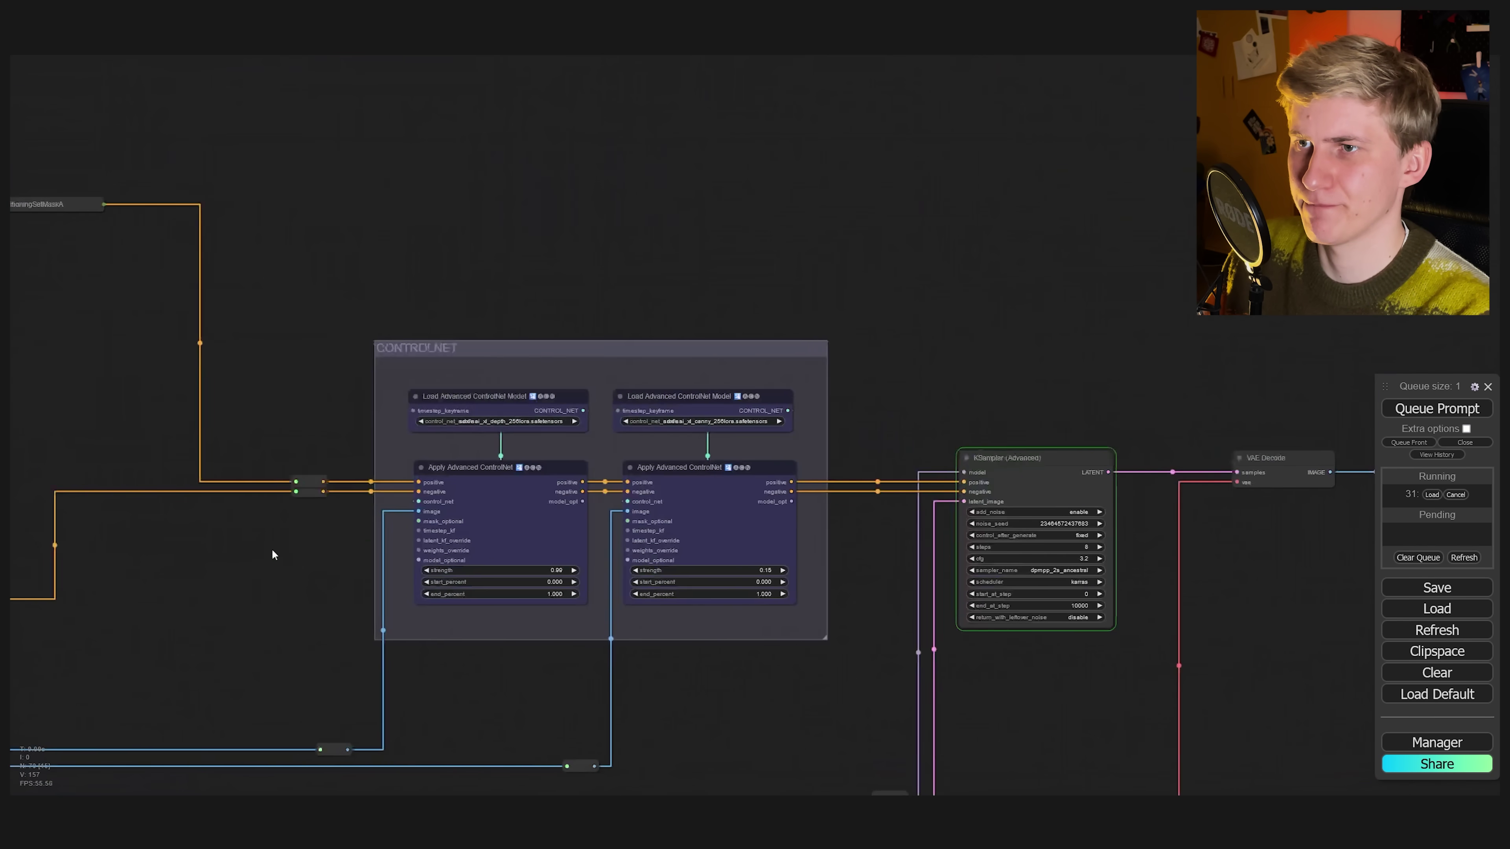
pyautogui.moveTo(1254, 619); pyautogui.dragTo(549, 621)
pyautogui.scroll(5, 596, 706)
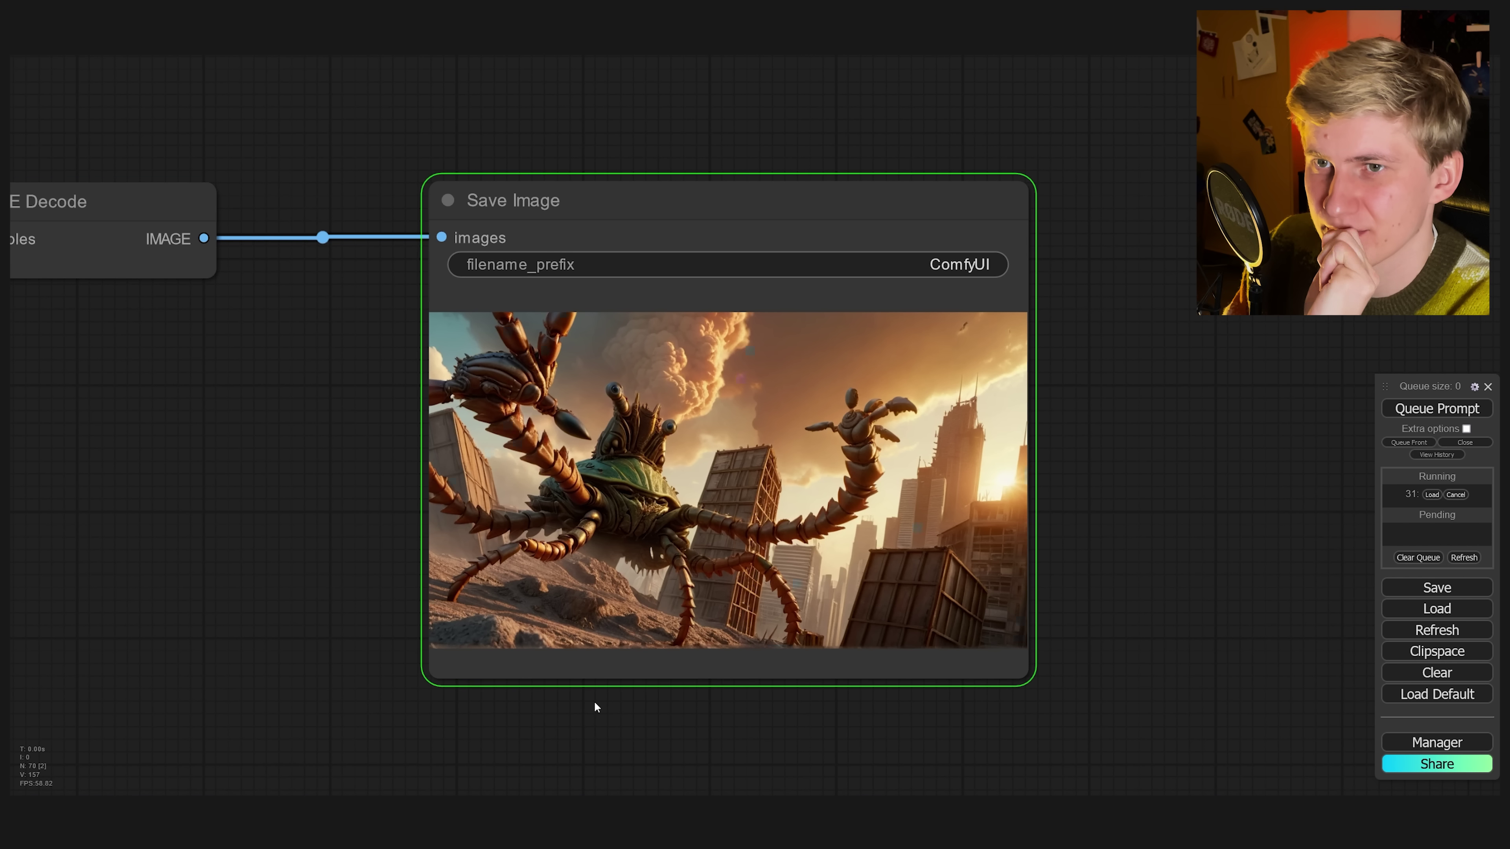
pyautogui.scroll(2, 670, 481)
pyautogui.scroll(5, 810, 485)
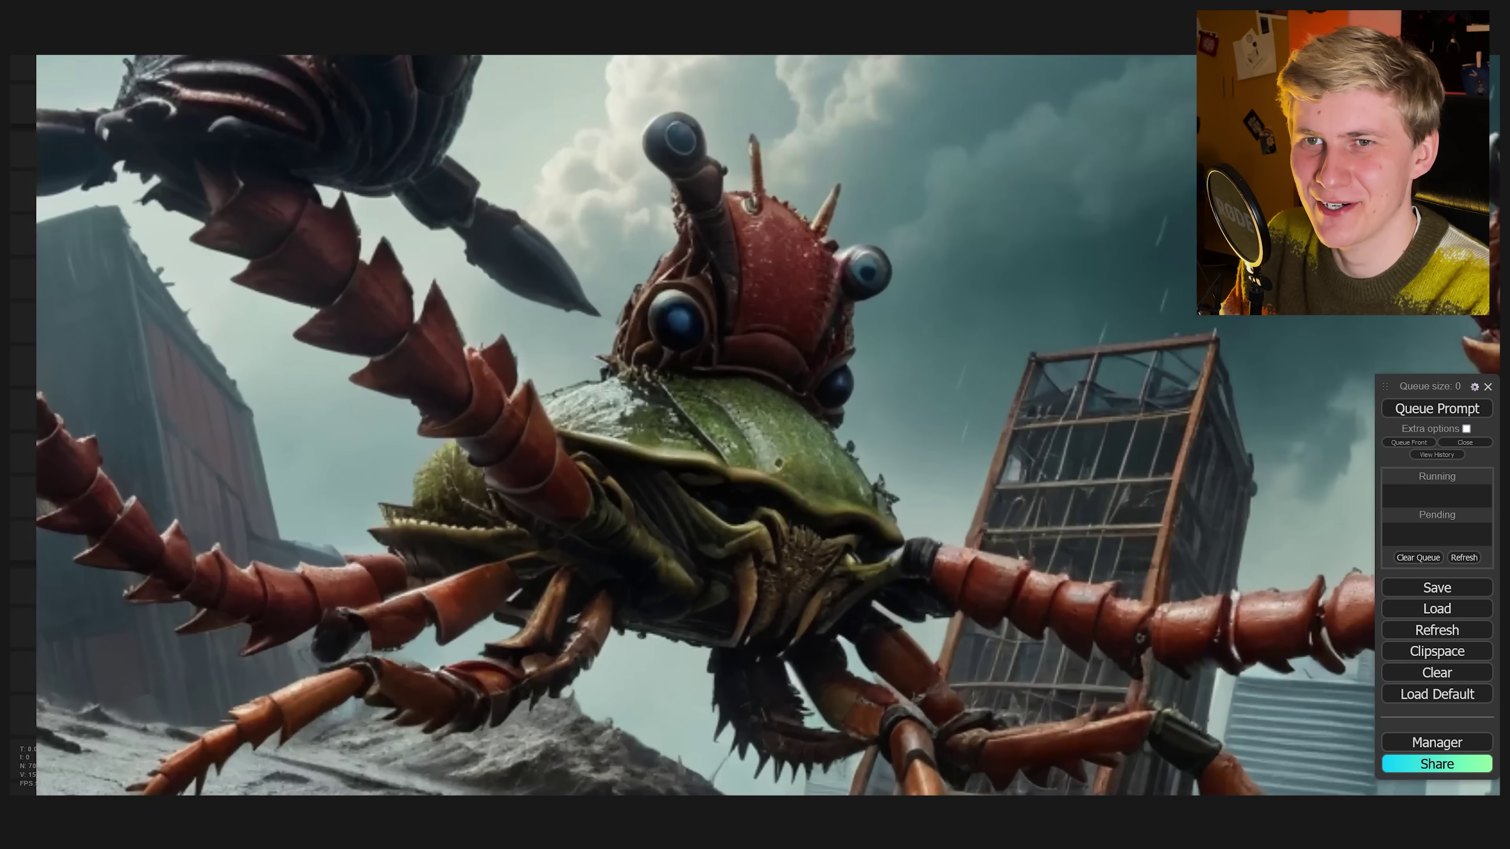
pyautogui.scroll(-4, 643, 495)
pyautogui.moveTo(573, 421); pyautogui.dragTo(992, 188)
pyautogui.scroll(5, 992, 188)
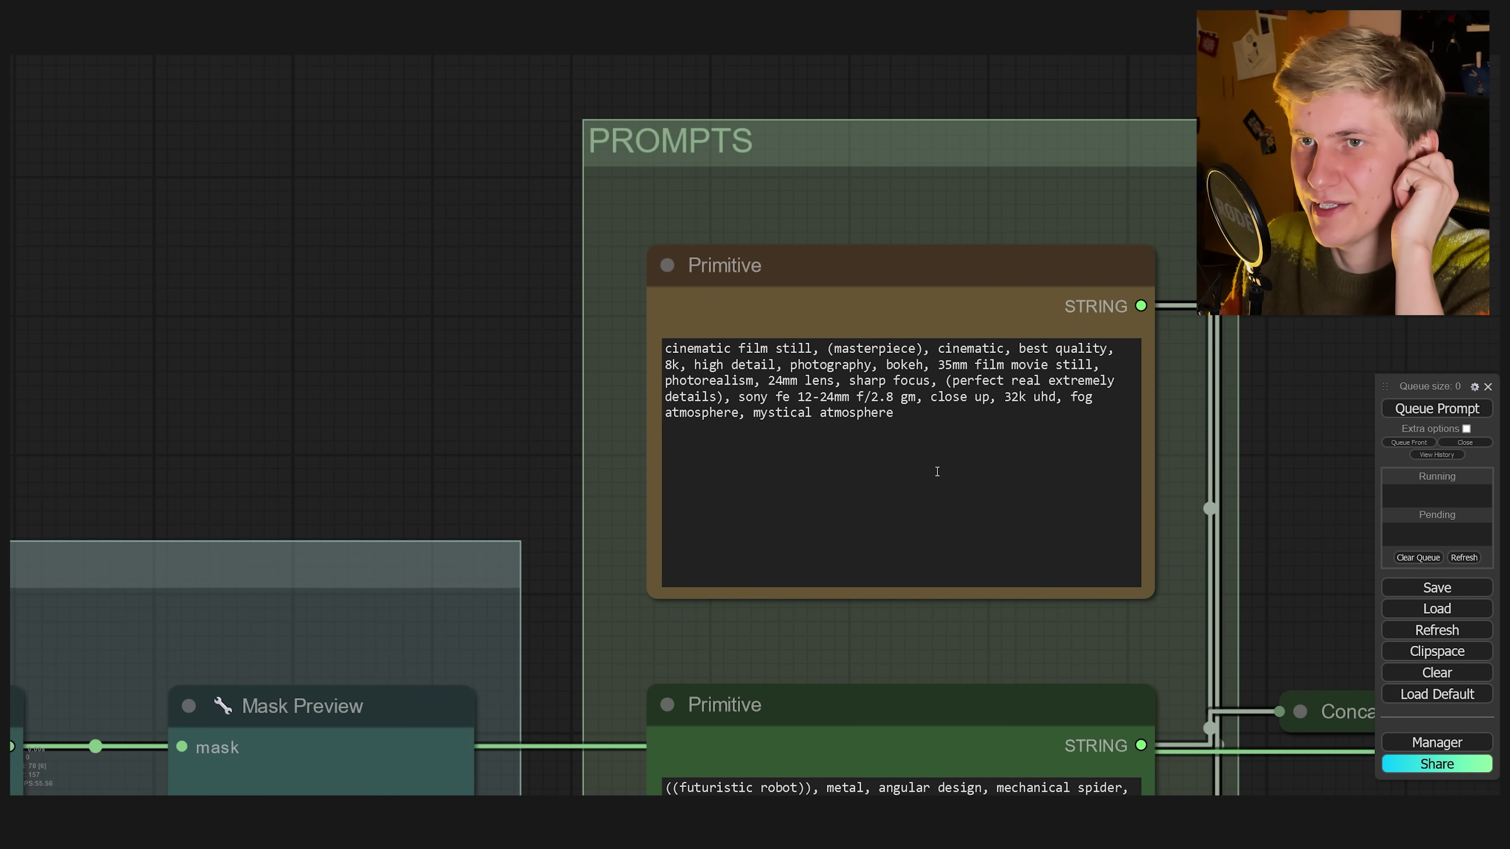
# - Review the cinematic style prompt and the futuristic robot, mechanical spider creature prompt
pyautogui.click(939, 472)
pyautogui.moveTo(939, 472); pyautogui.dragTo(762, 381)
pyautogui.click(844, 595)
pyautogui.moveTo(822, 617); pyautogui.dragTo(826, 262)
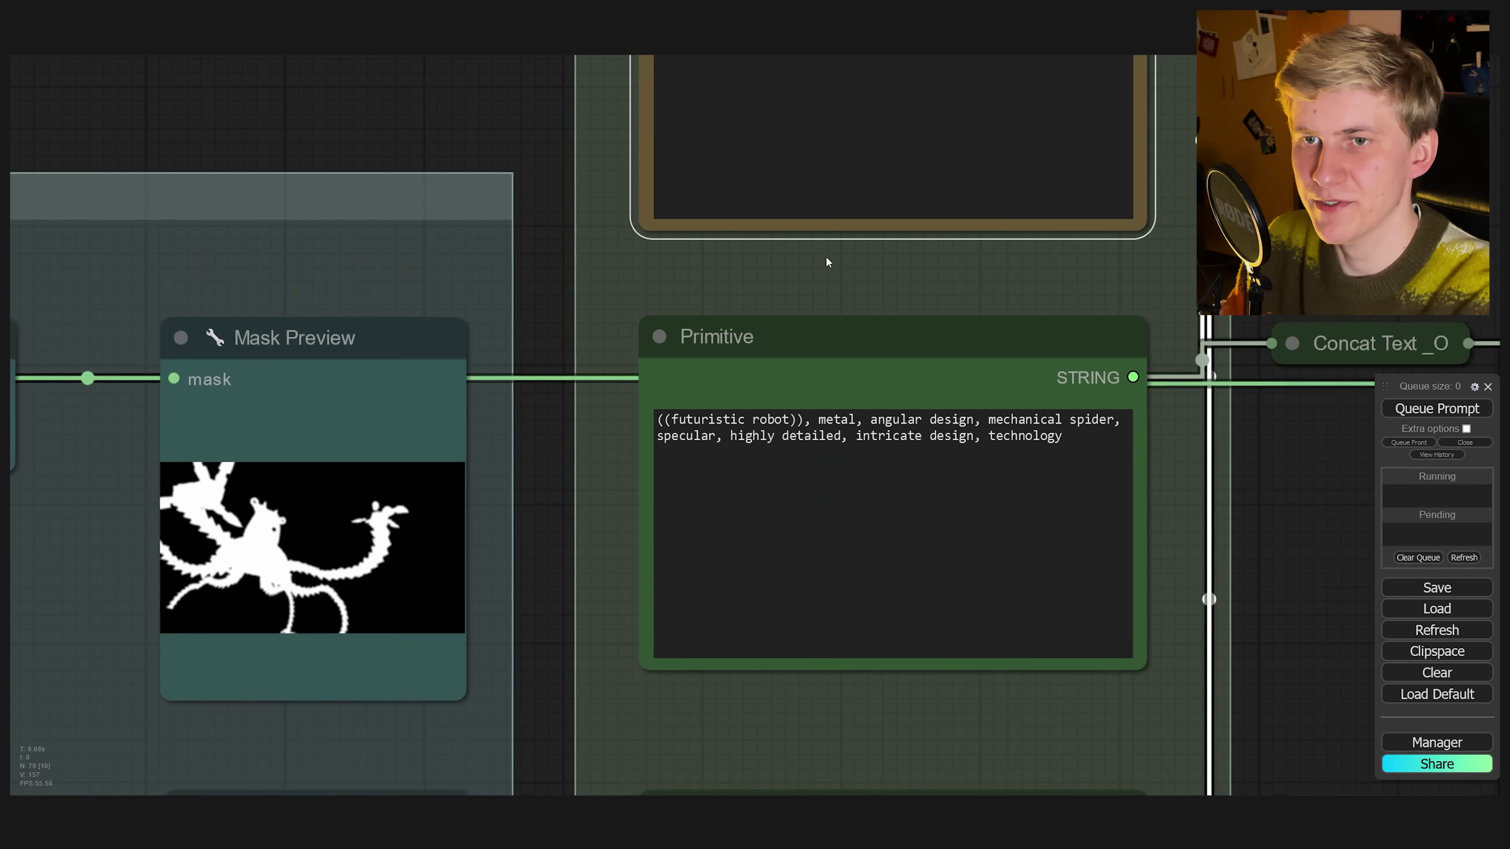
pyautogui.moveTo(1032, 436); pyautogui.dragTo(707, 419)
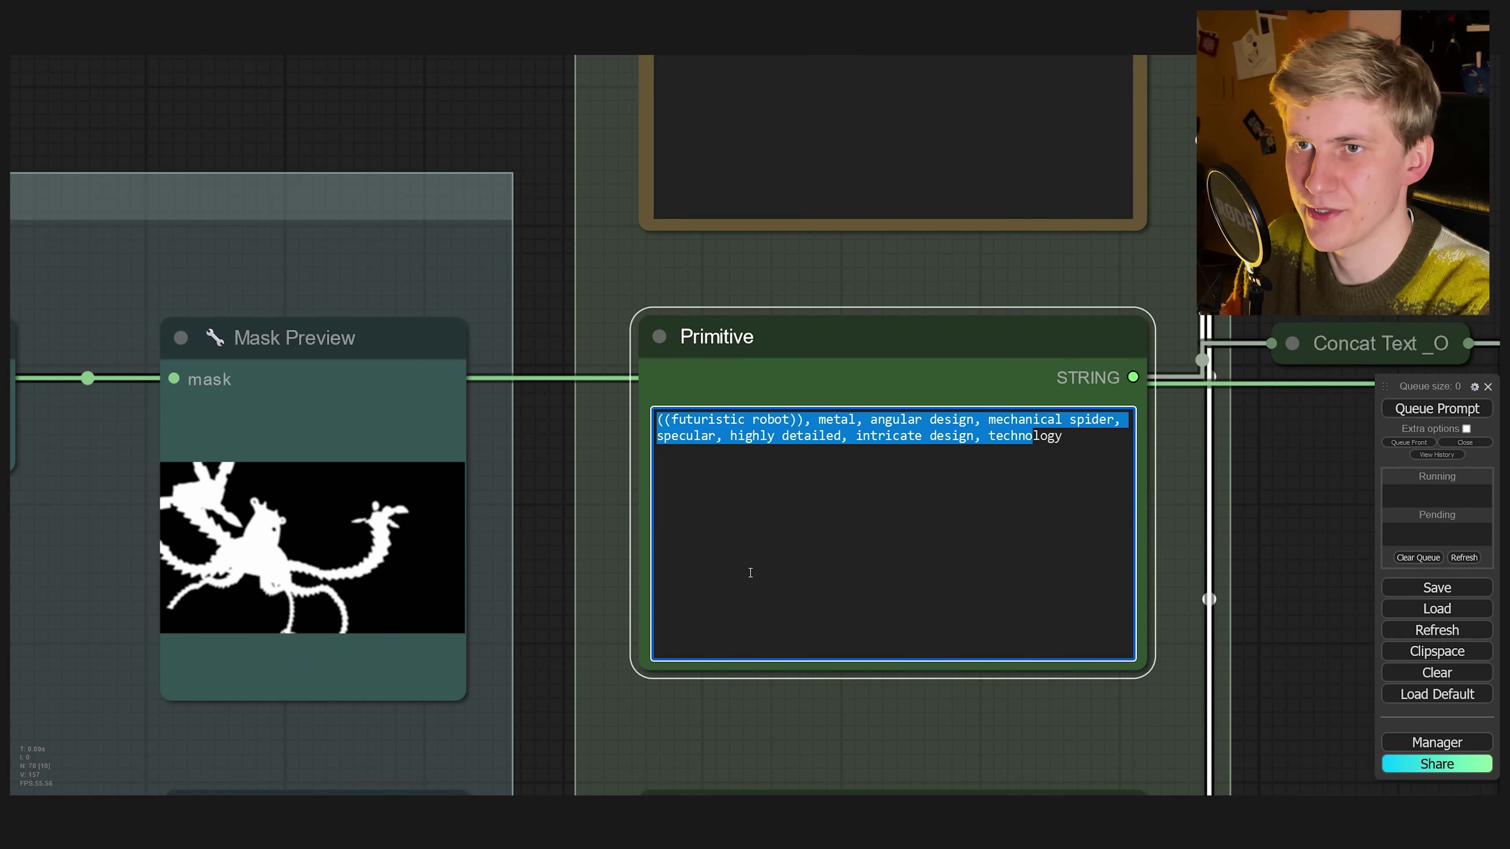
# - Review the '(tree), wood' block prompt and the '(deep rainforest), nature documentary' background prompt
pyautogui.scroll(-15, 750, 573)
pyautogui.scroll(2, 168, 532)
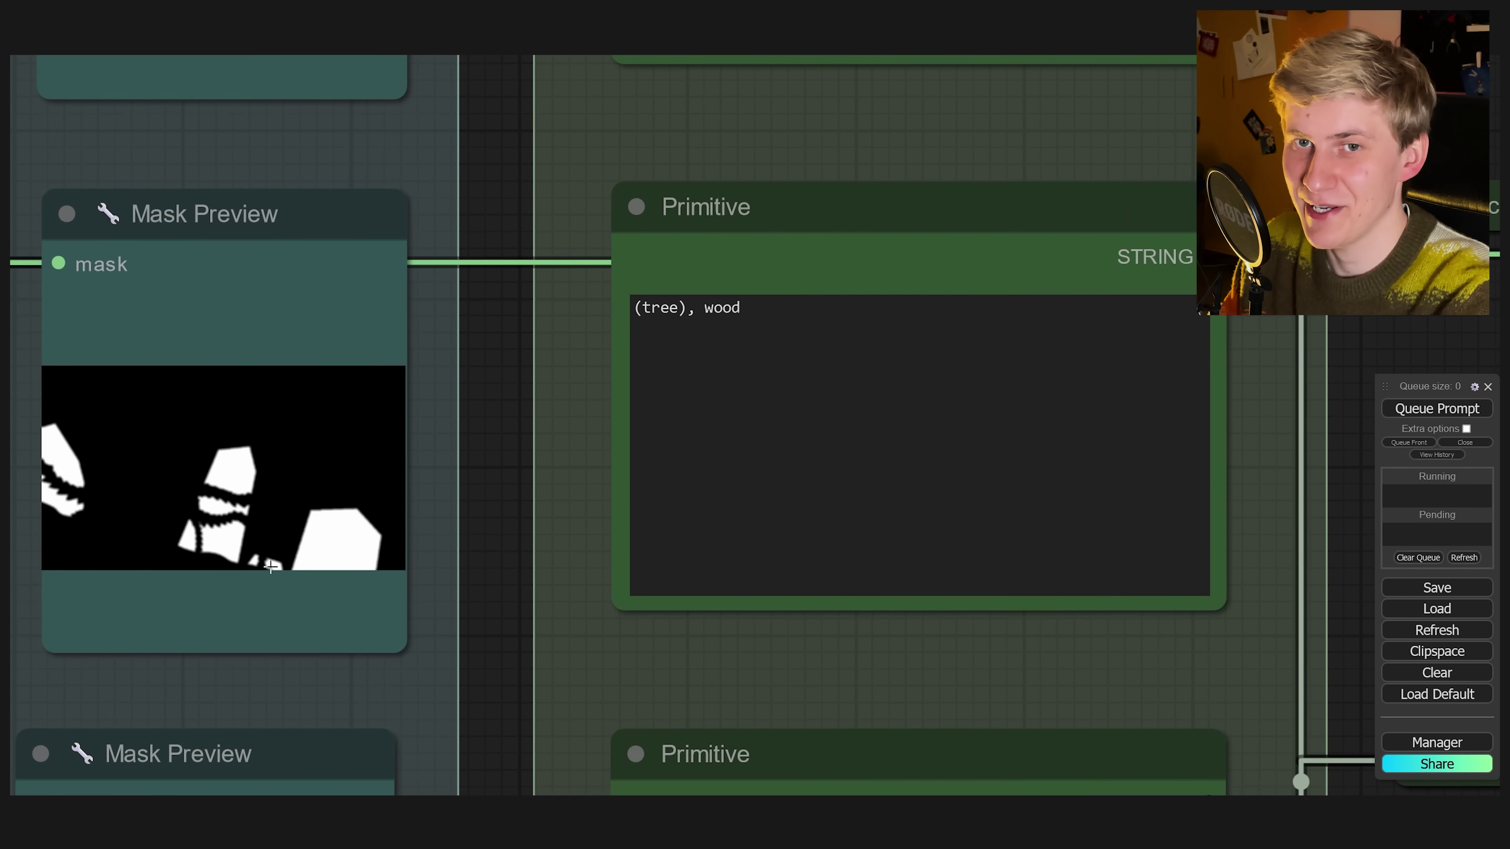
pyautogui.scroll(-2, 271, 566)
pyautogui.click(587, 341)
pyautogui.scroll(-4, 549, 353)
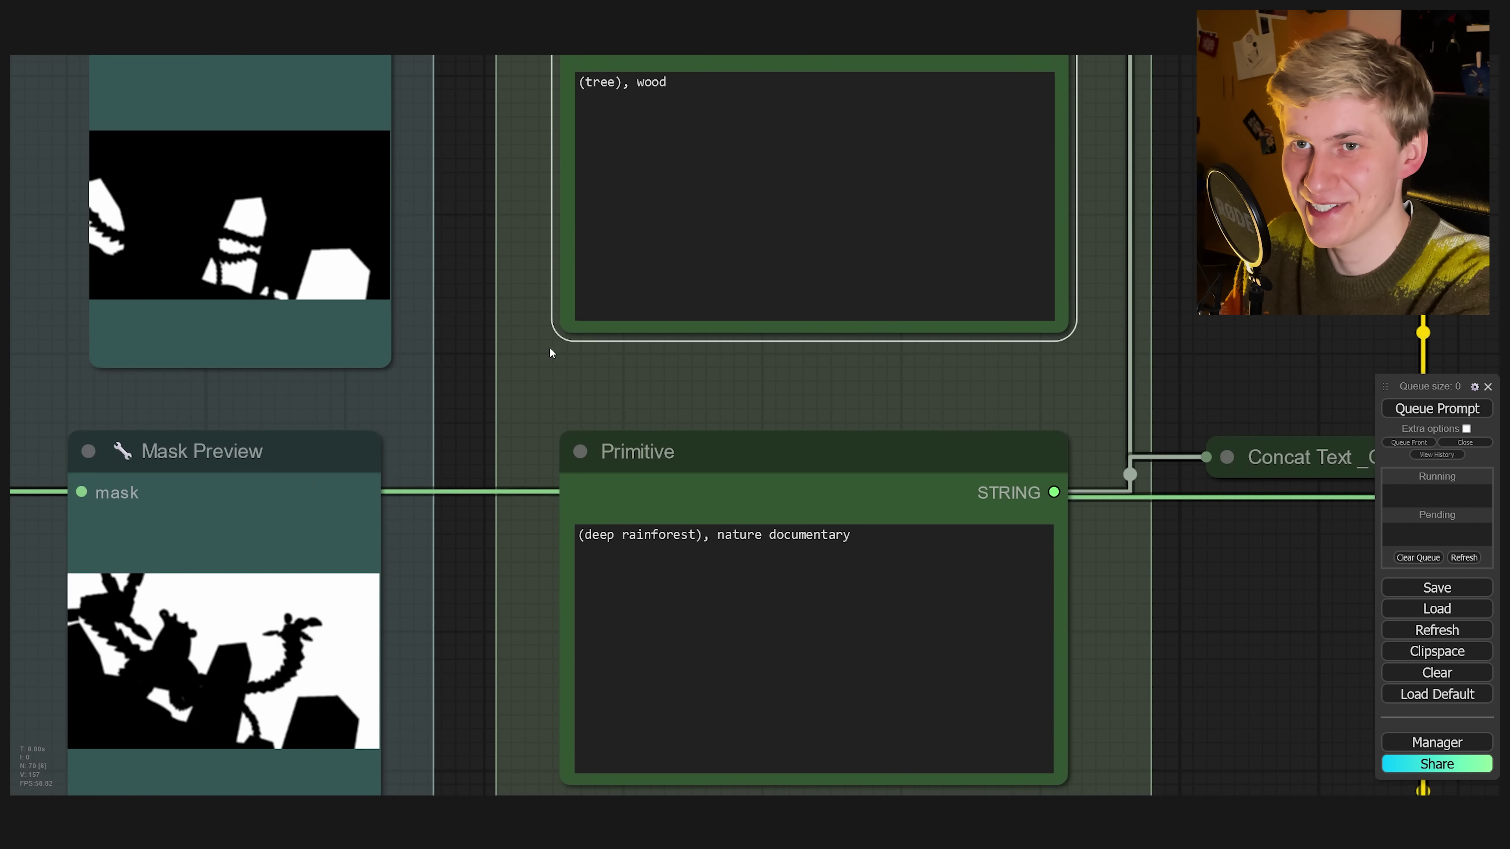
pyautogui.scroll(-3, 569, 393)
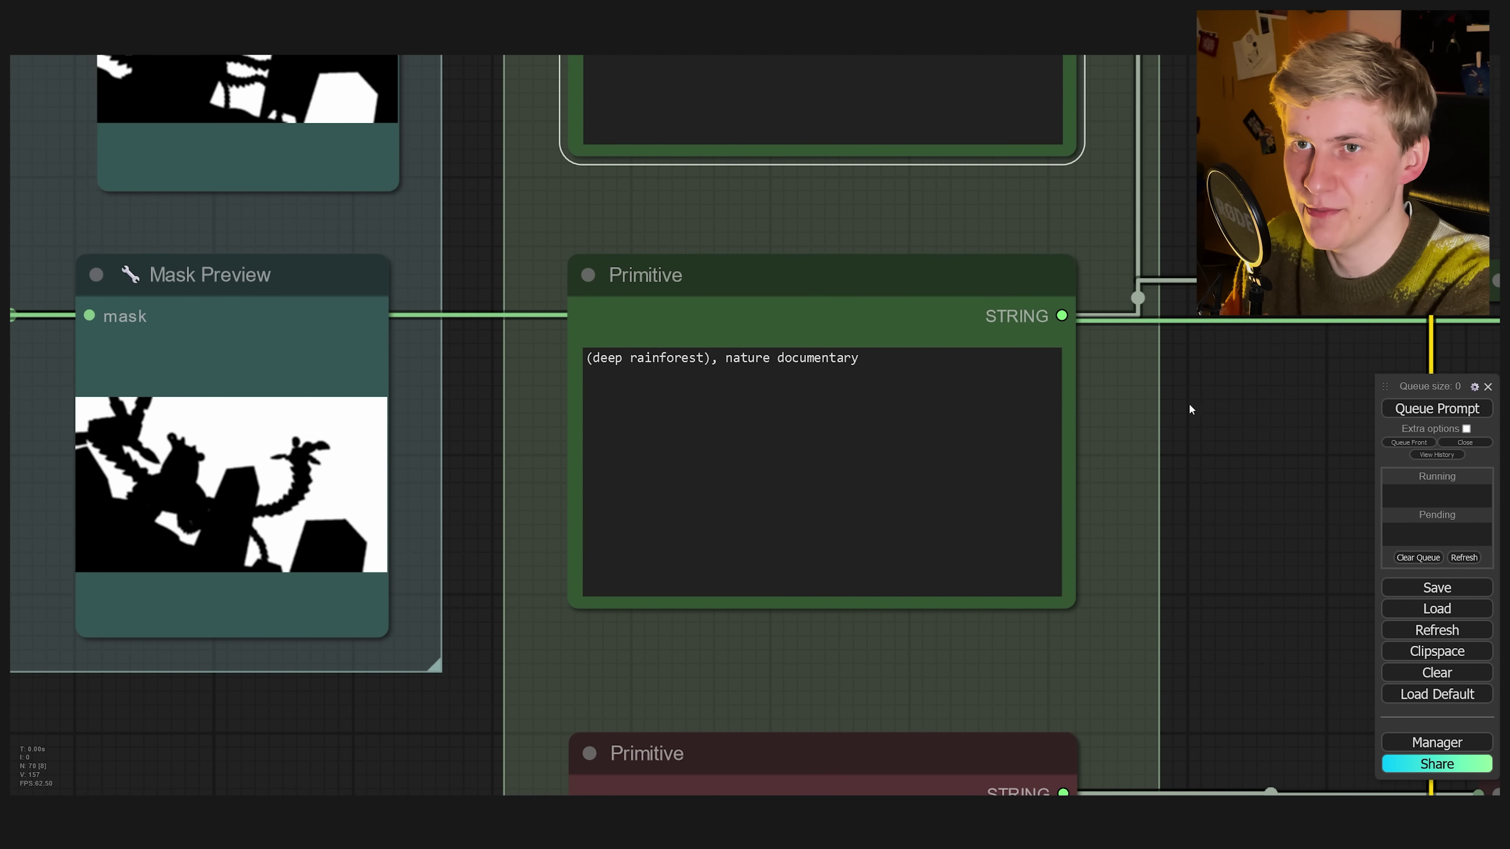
pyautogui.scroll(-6, 1116, 442)
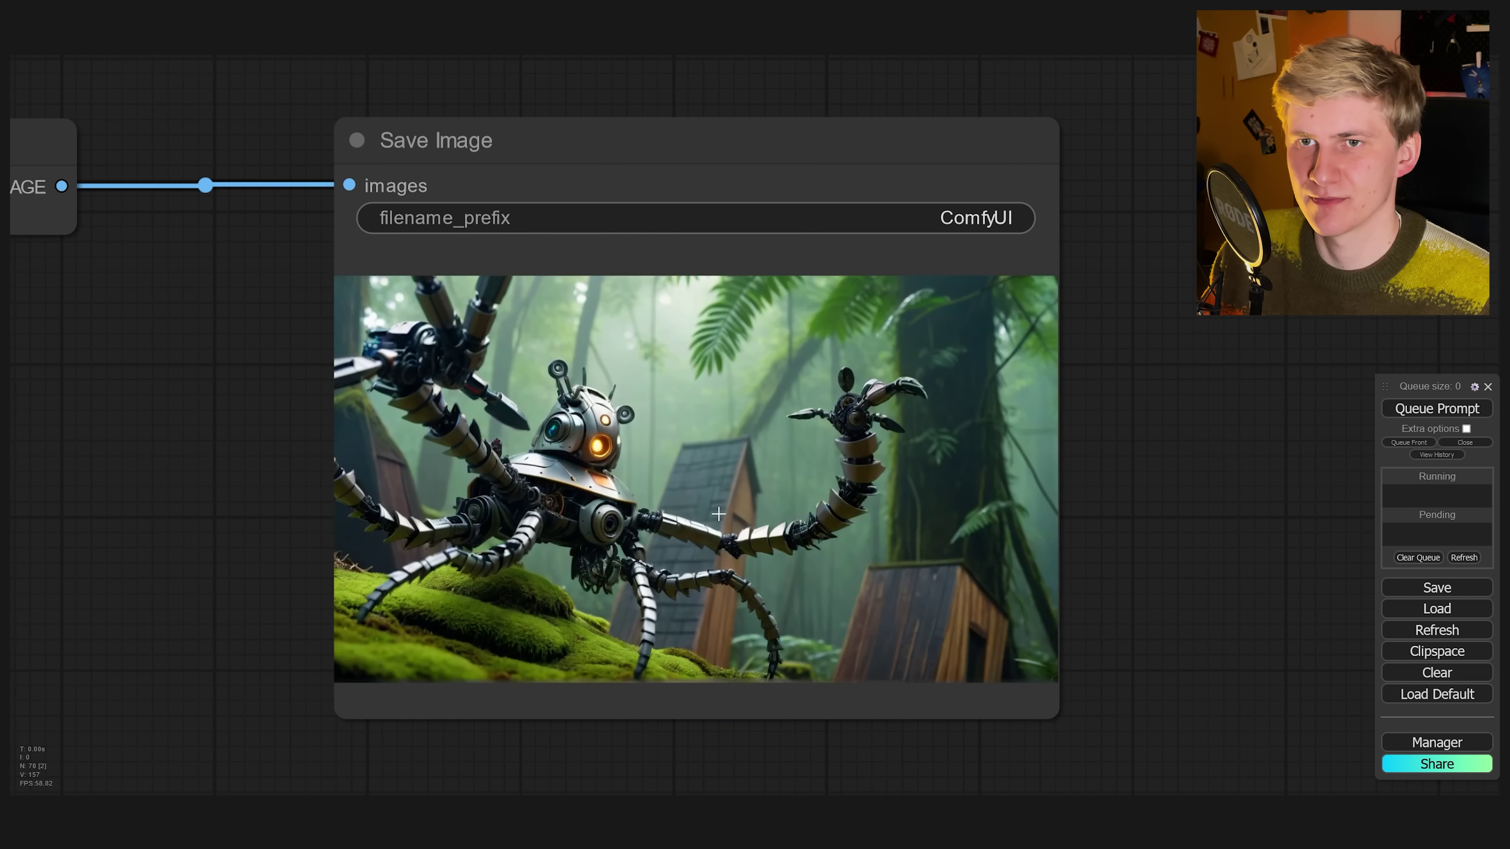
# - Zoom and pan over the robot spider render on mossy stone blocks in the misty rainforest
pyautogui.scroll(4, 717, 513)
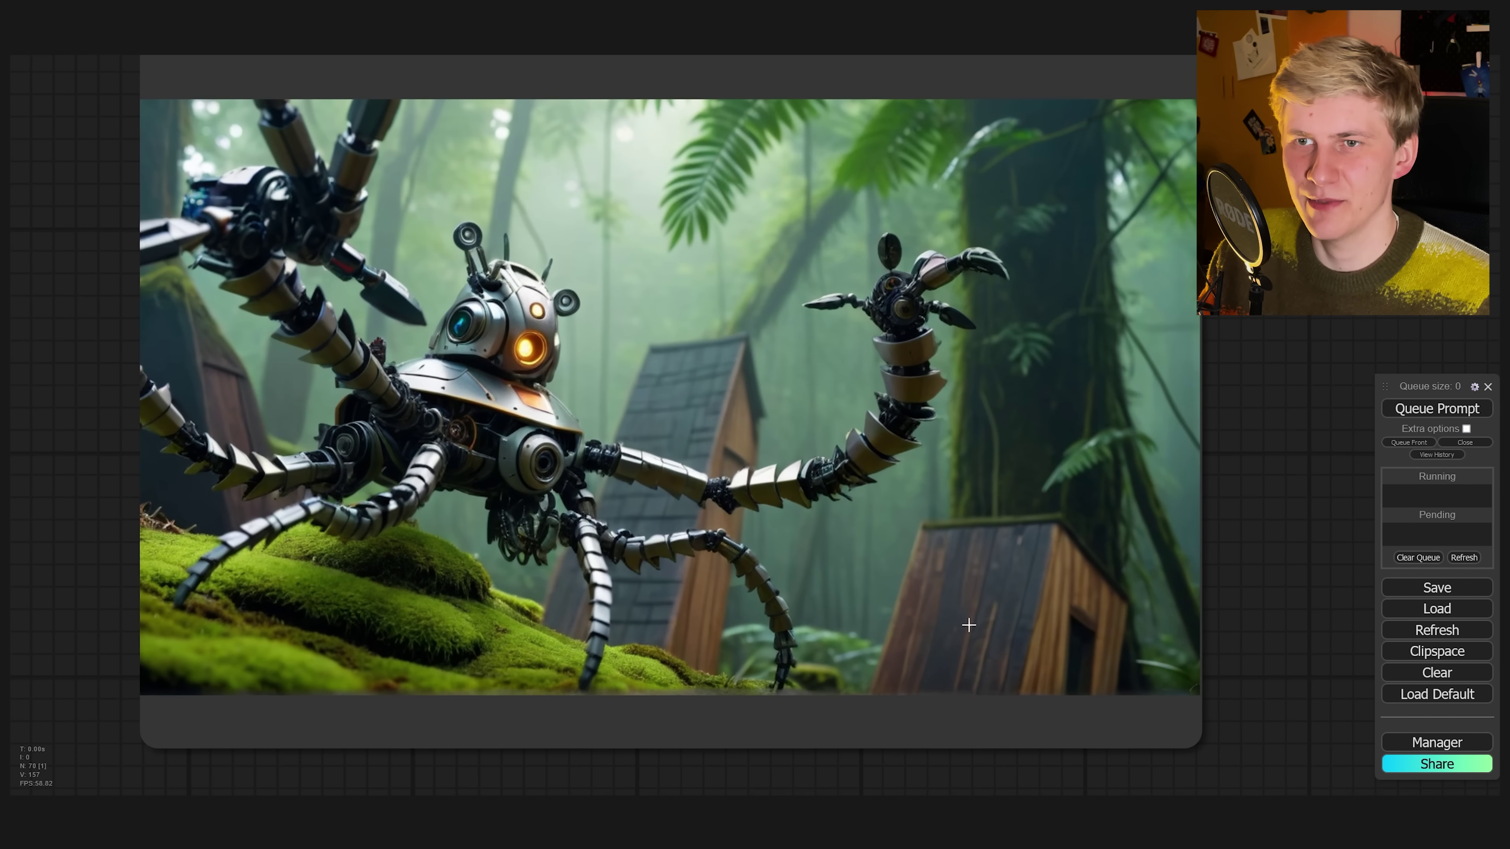
pyautogui.scroll(3, 968, 625)
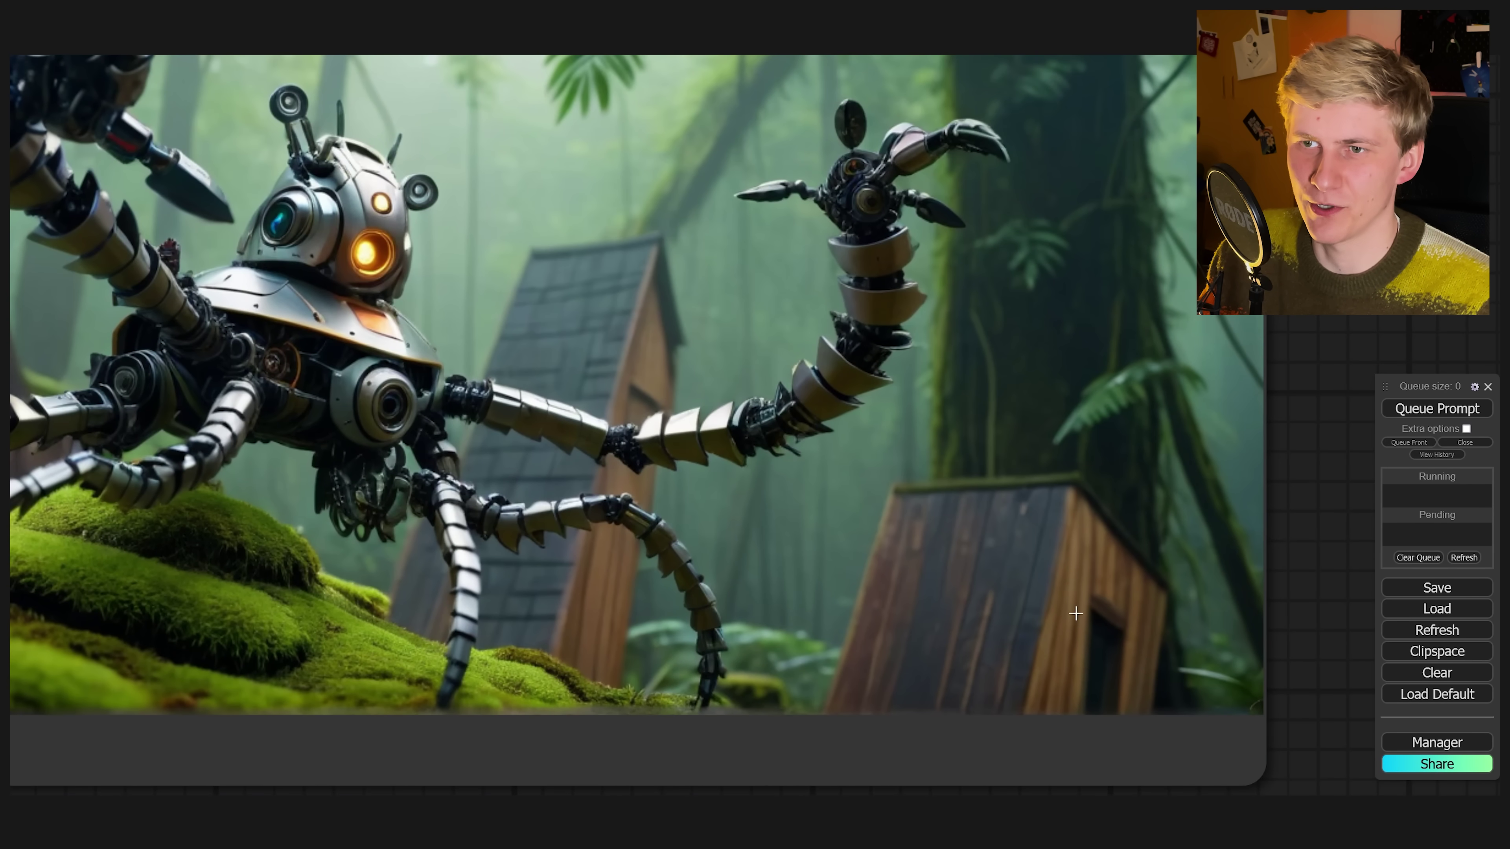
pyautogui.scroll(-5, 581, 501)
pyautogui.scroll(-2, 666, 512)
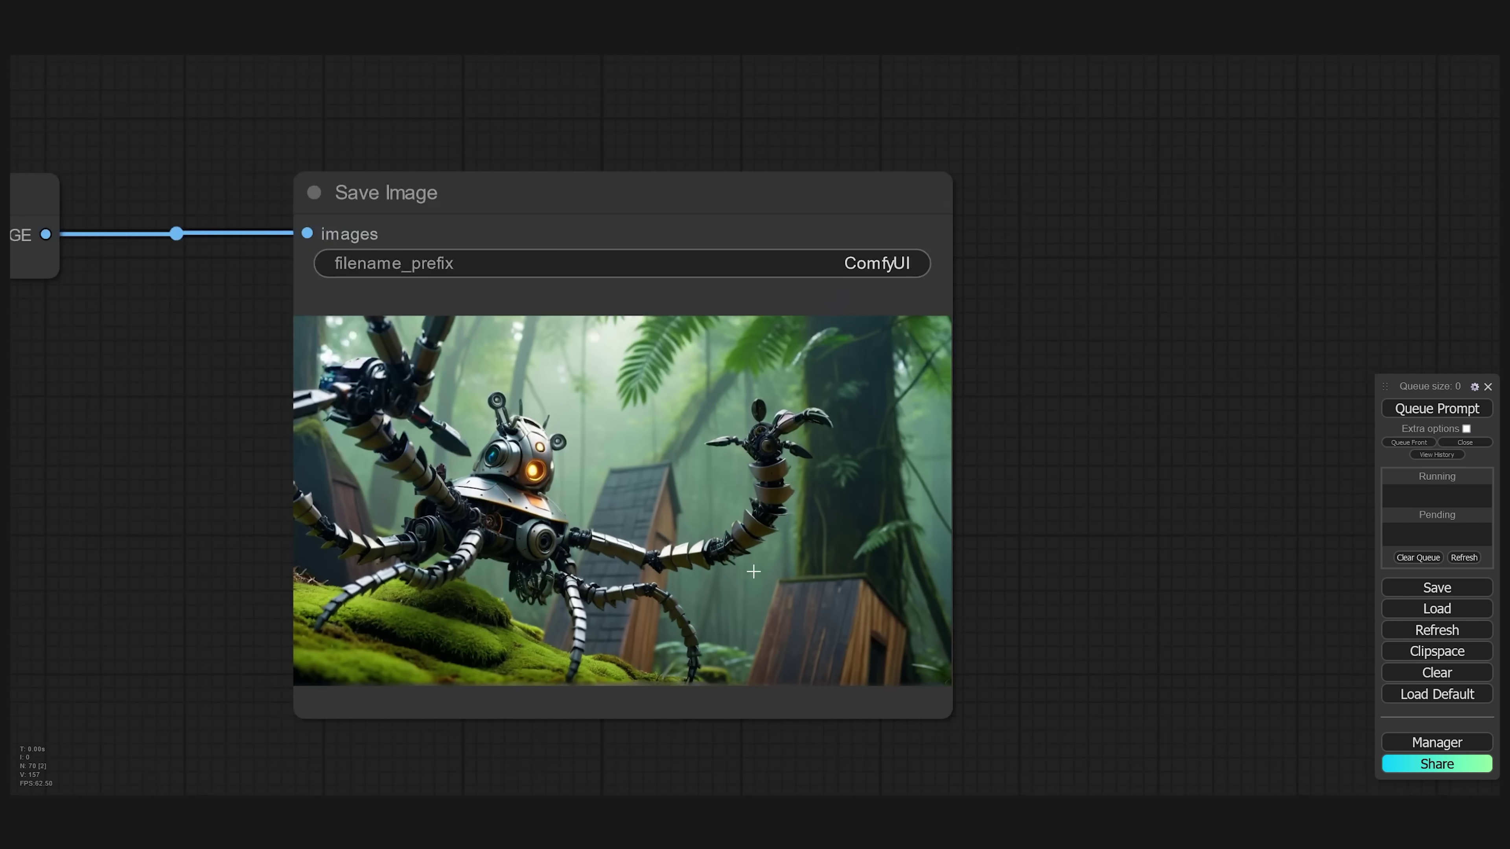
pyautogui.scroll(4, 795, 626)
pyautogui.scroll(-5, 640, 529)
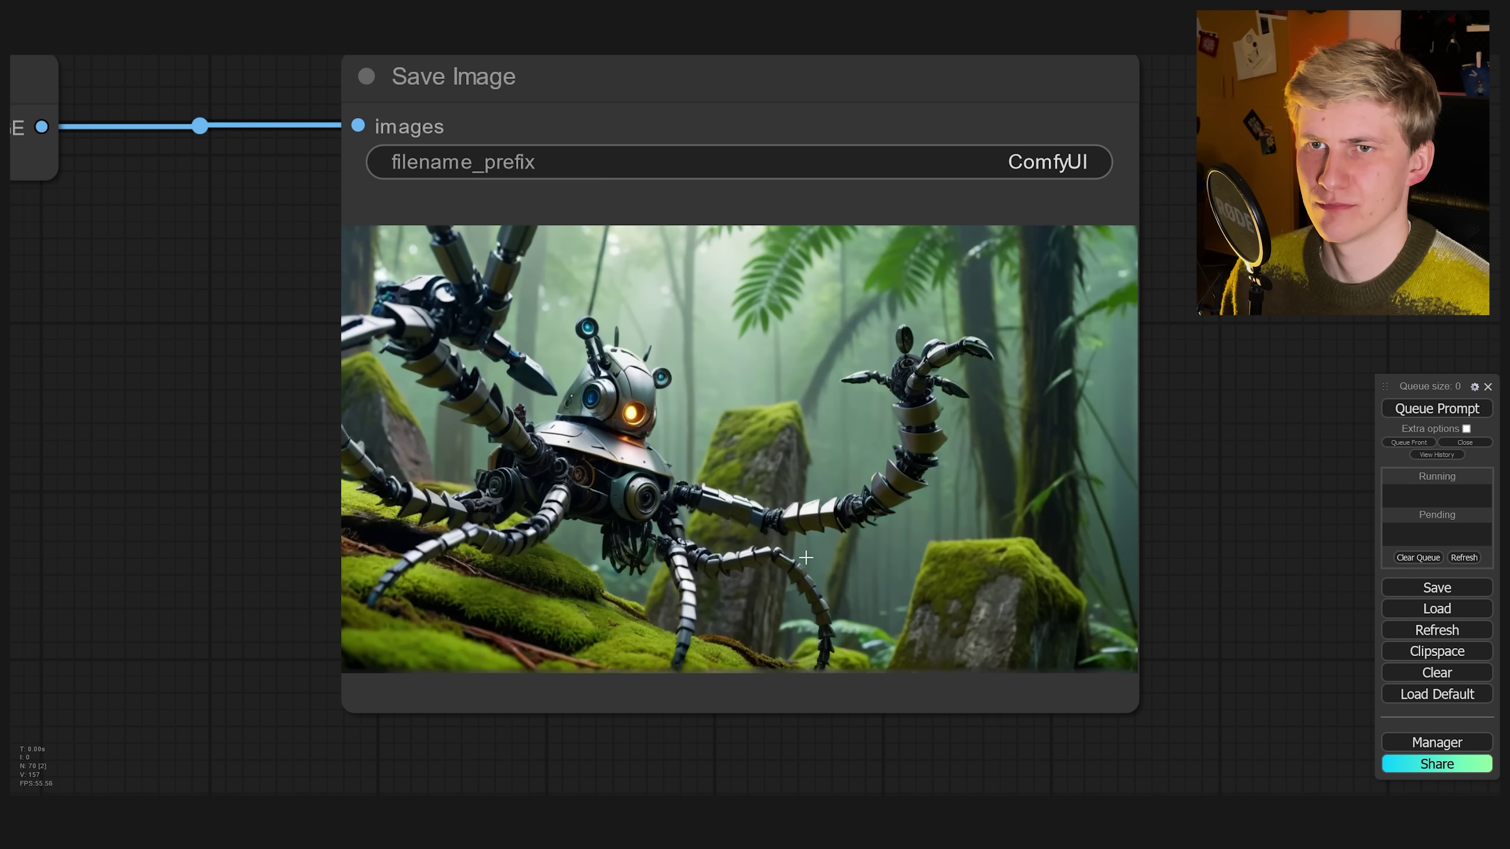
pyautogui.scroll(4, 898, 532)
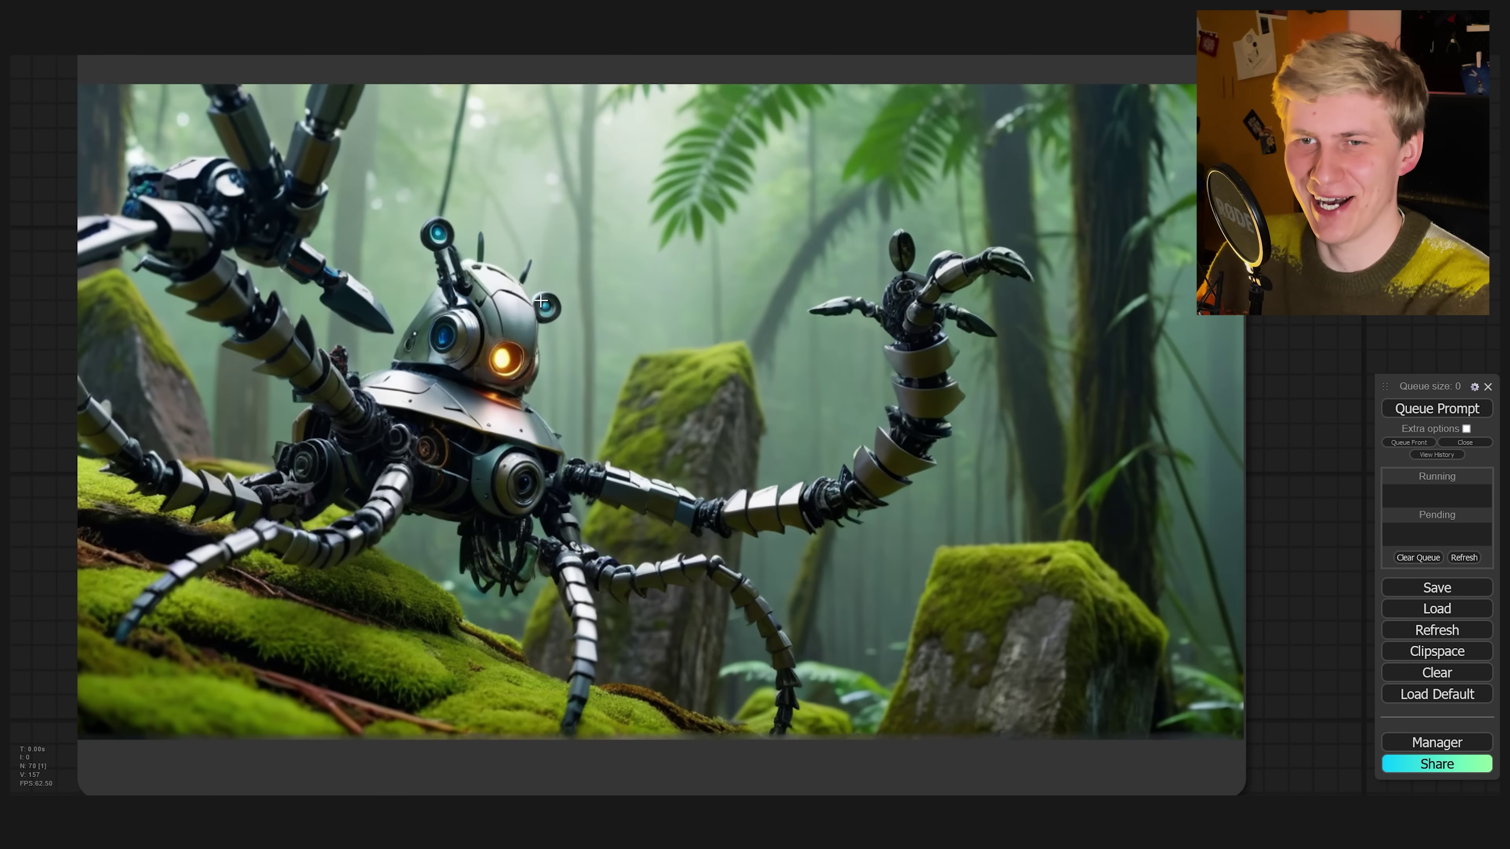
pyautogui.scroll(-3, 559, 327)
pyautogui.moveTo(610, 328); pyautogui.dragTo(620, 334)
pyautogui.scroll(1, 620, 333)
pyautogui.scroll(2, 620, 333)
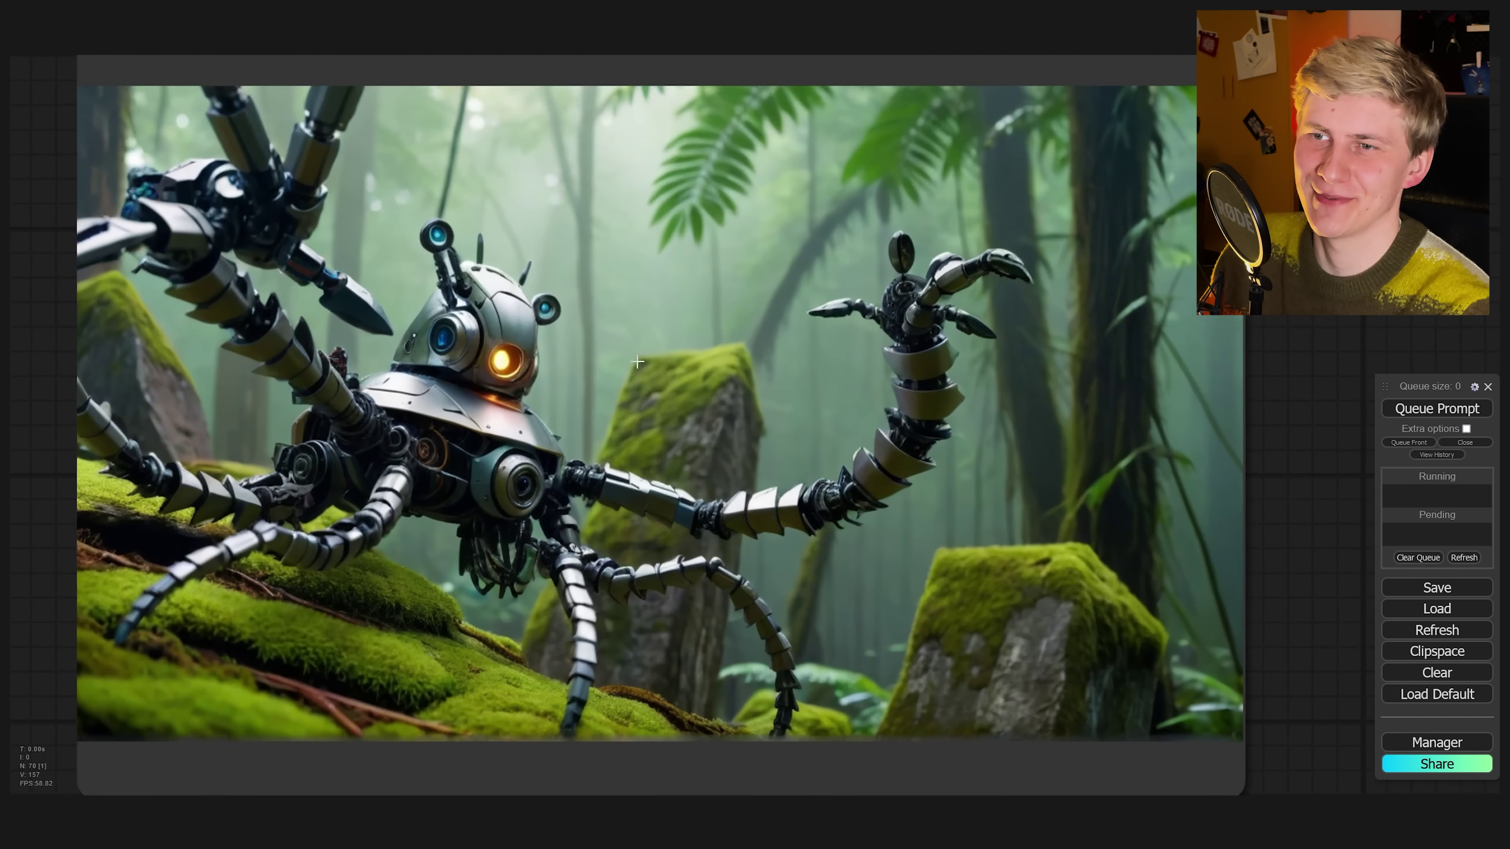
pyautogui.scroll(-1, 1056, 415)
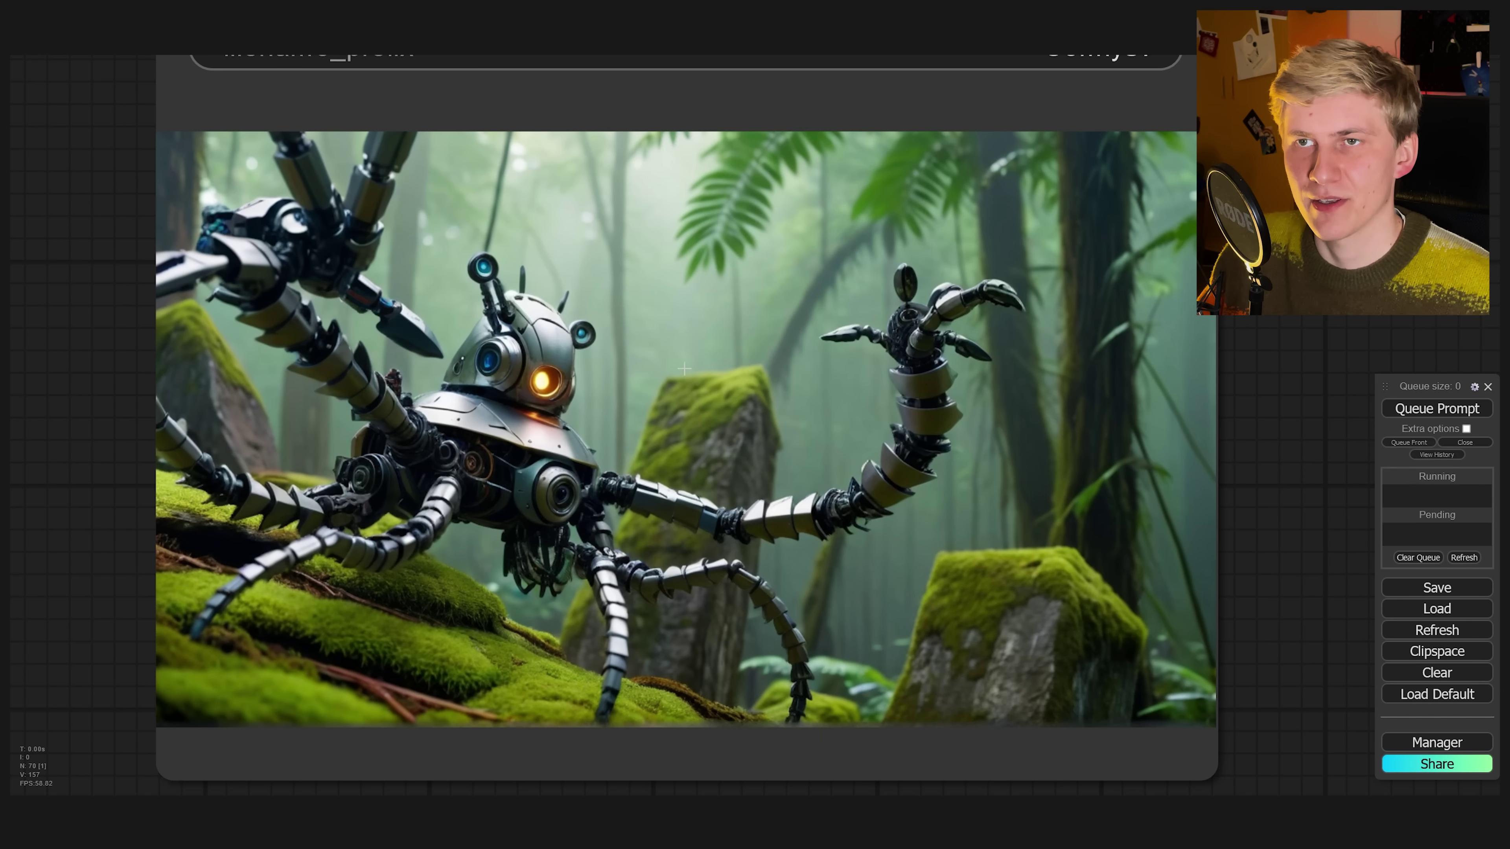
pyautogui.scroll(1, 700, 227)
pyautogui.scroll(-1, 658, 439)
pyautogui.scroll(4, 596, 547)
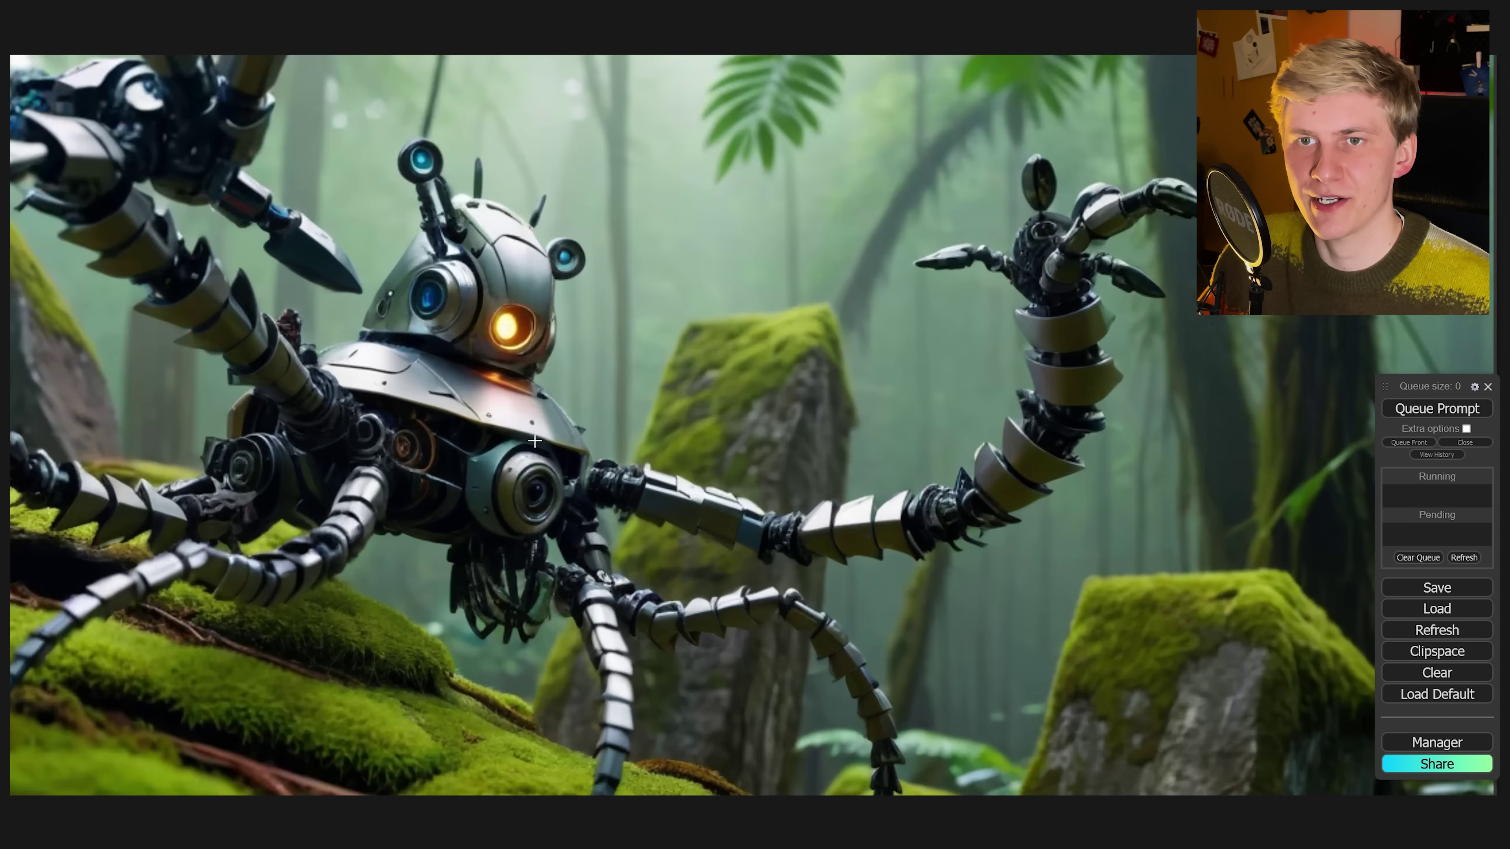
pyautogui.scroll(2, 761, 506)
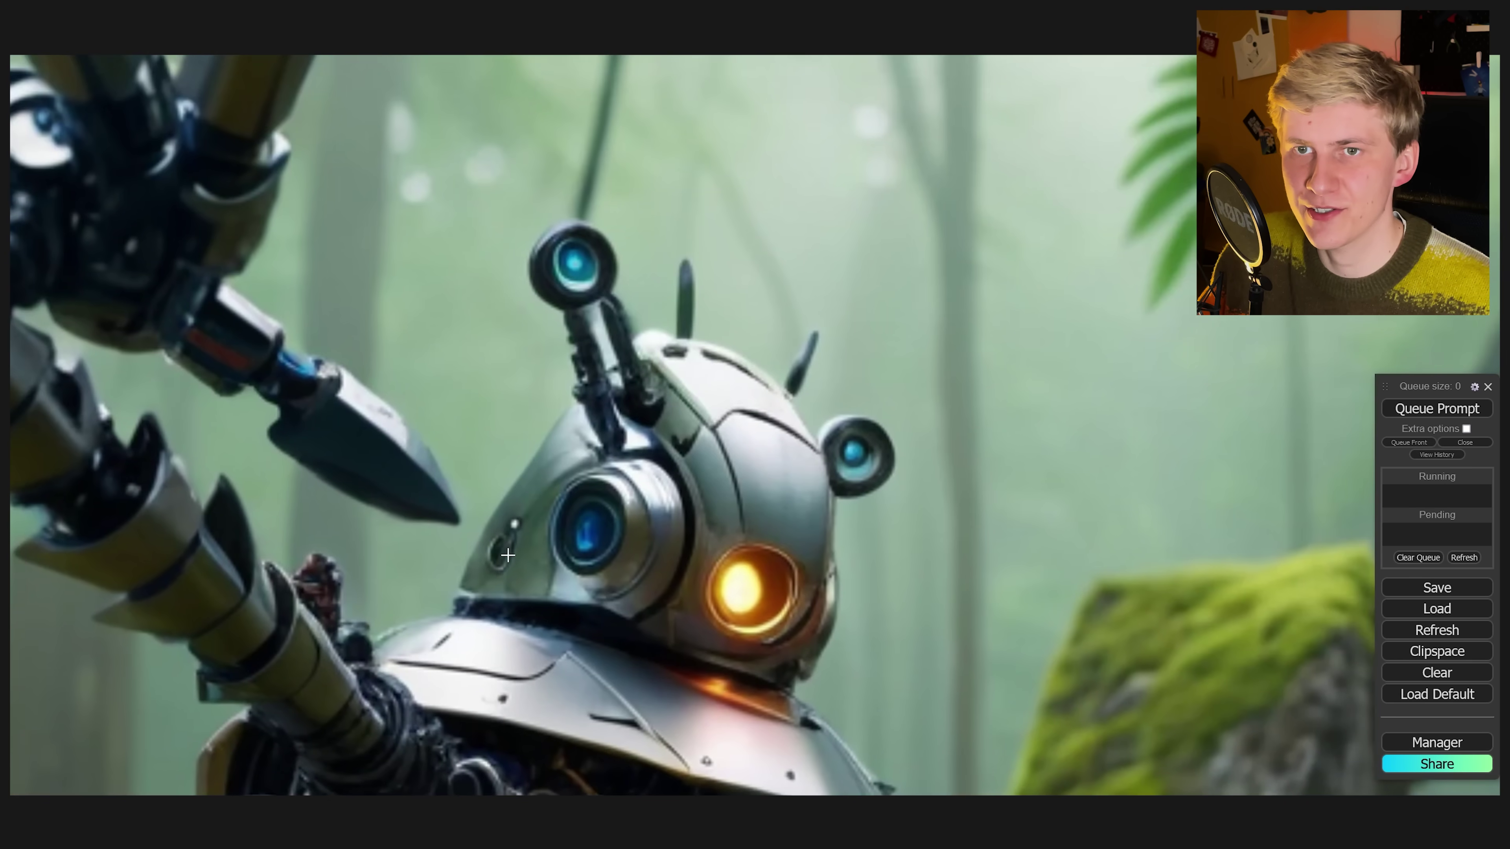
pyautogui.scroll(-5, 814, 519)
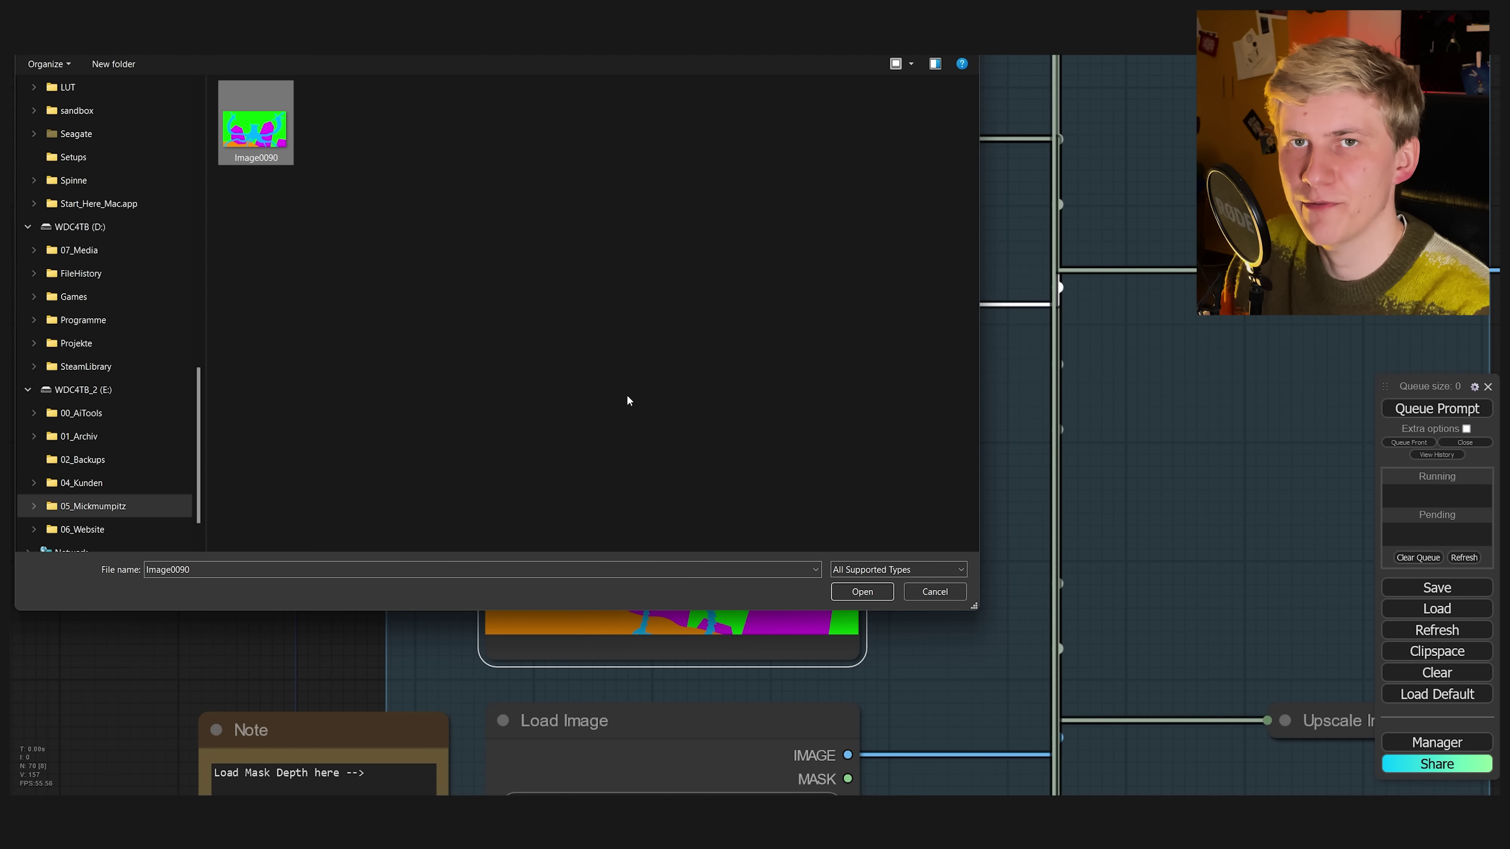
# - Load the Image0090 mask and line passes into their Load Image nodes
pyautogui.click(860, 591)
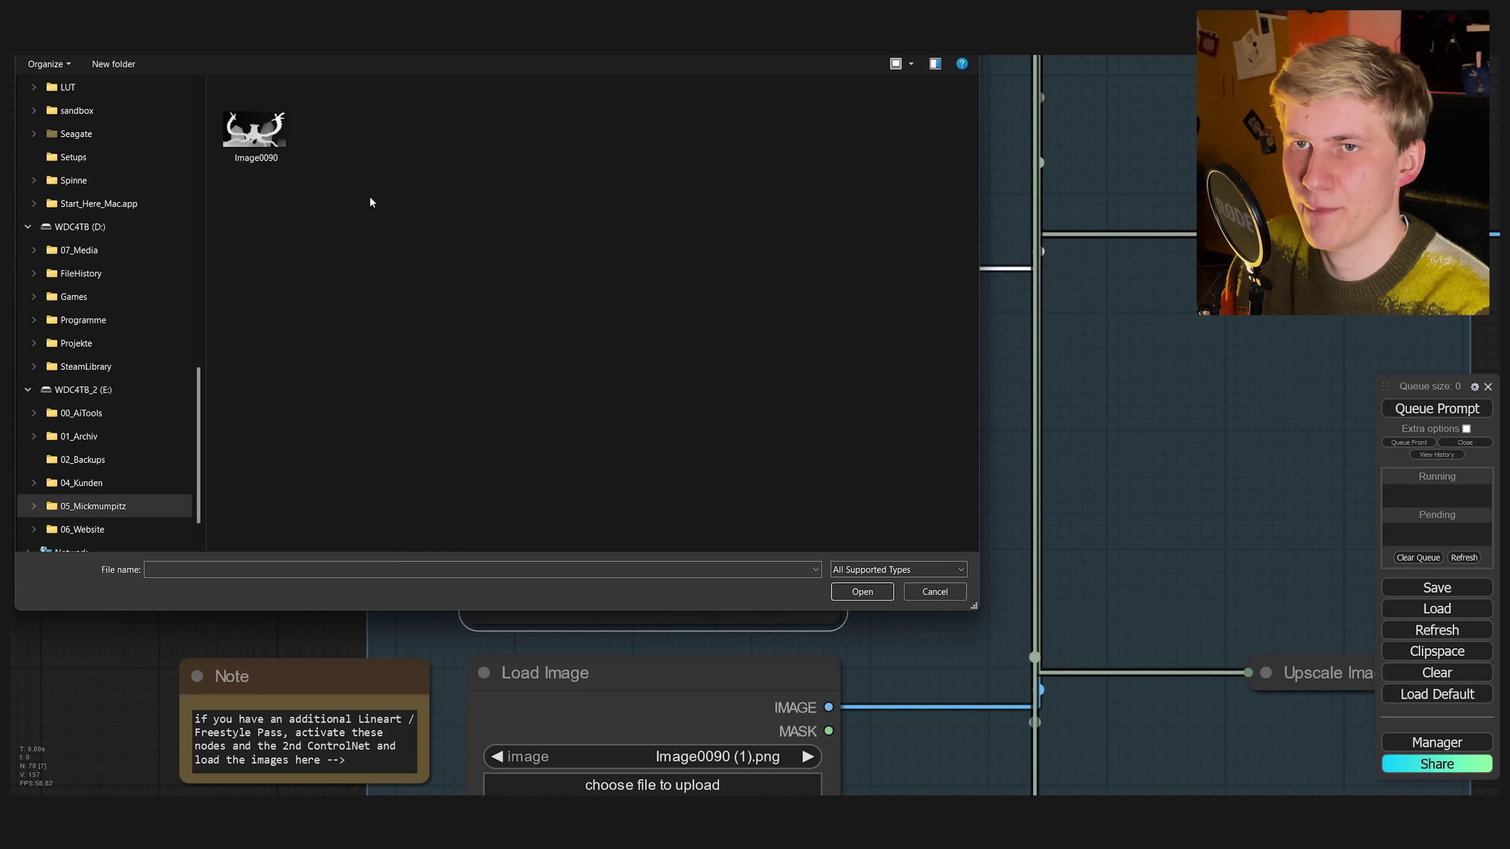
pyautogui.click(860, 591)
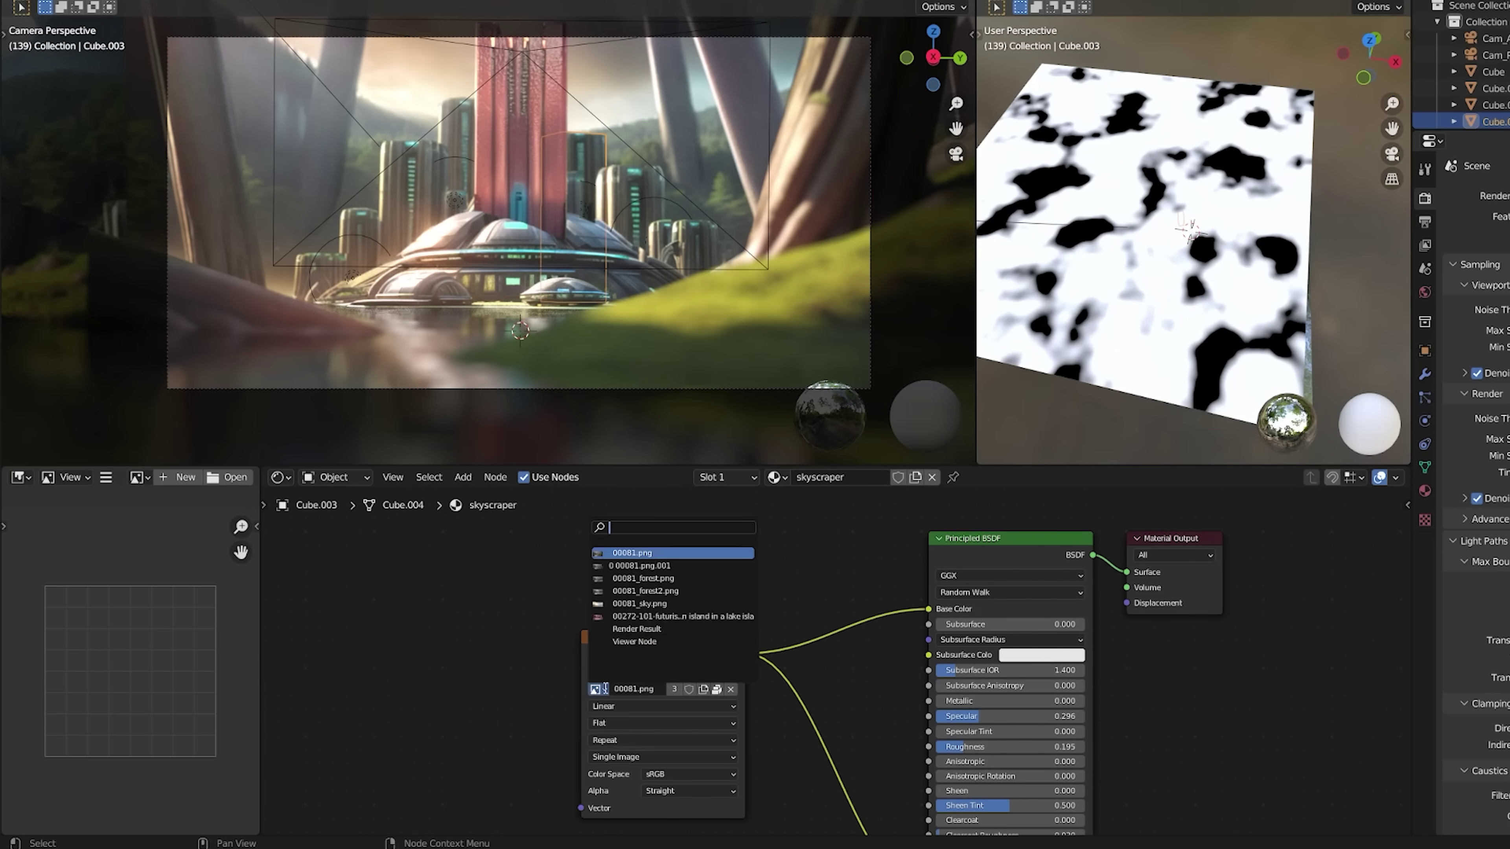
# - Set the skyscraper Image Texture to 00081_forest.png, then swap to another generated render
pyautogui.click(689, 716)
pyautogui.click(656, 767)
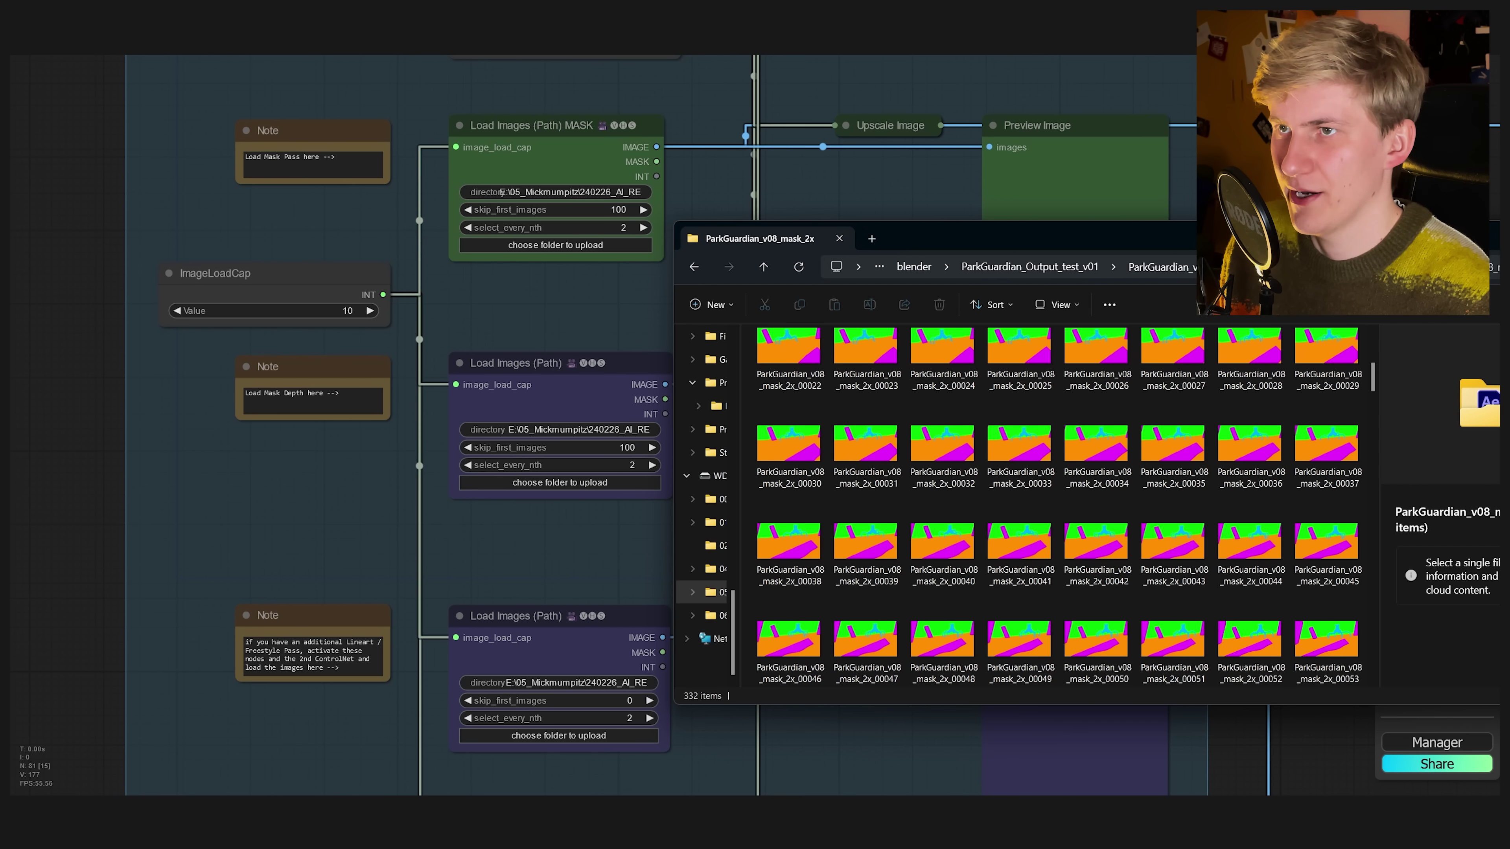
# - Point the MASK loader's directory at the ParkGuardian_v08_mask_2x image sequence folder
pyautogui.hotkey('ctrl', 'l')
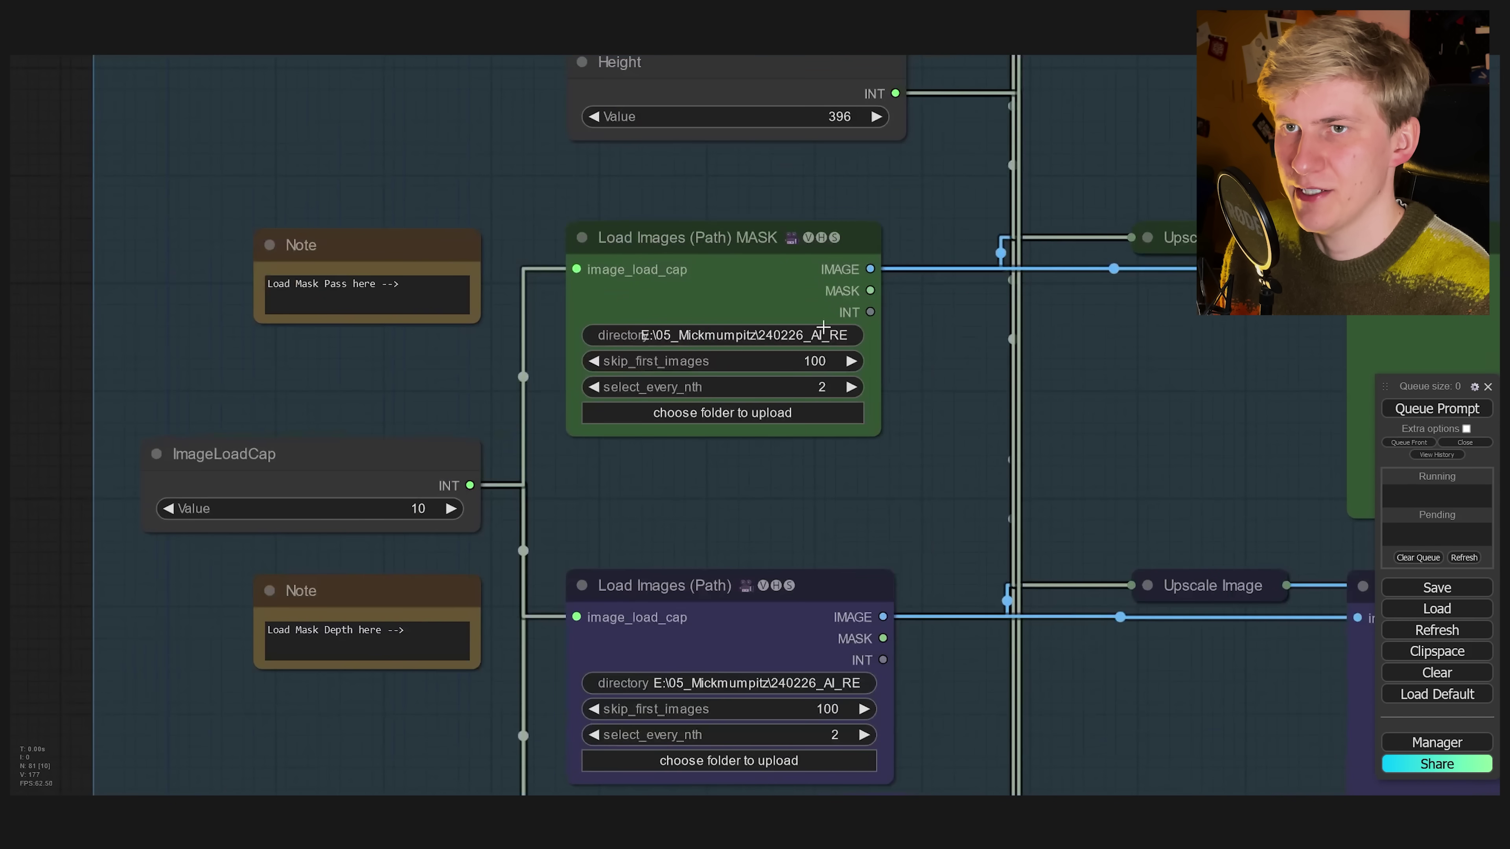
pyautogui.click(797, 333)
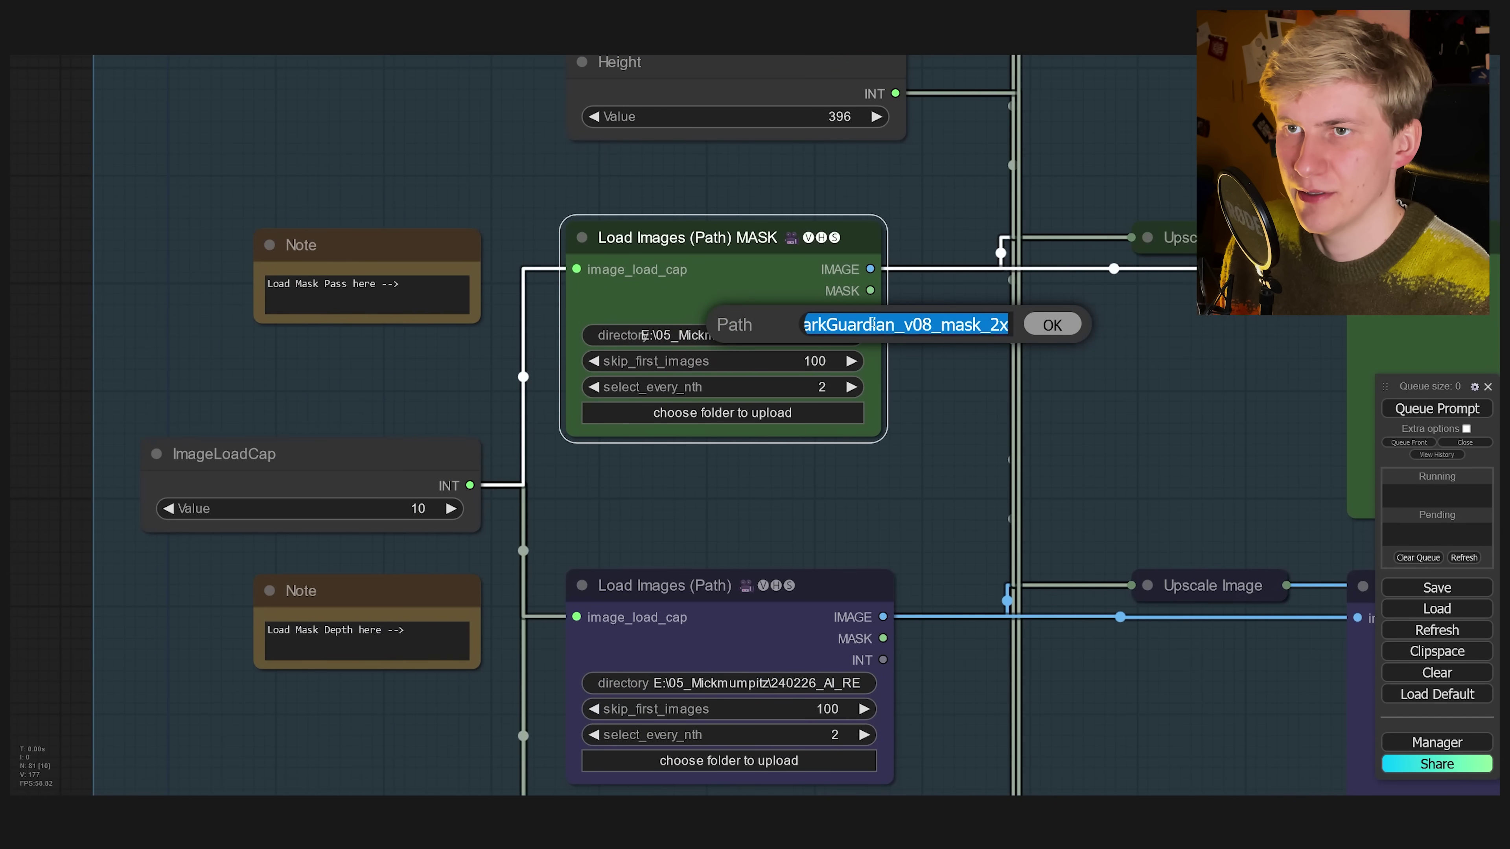
pyautogui.press('Return')
# - Check the mask loader's image load cap setting and select the mask batch loader node
pyautogui.scroll(-4, 901, 357)
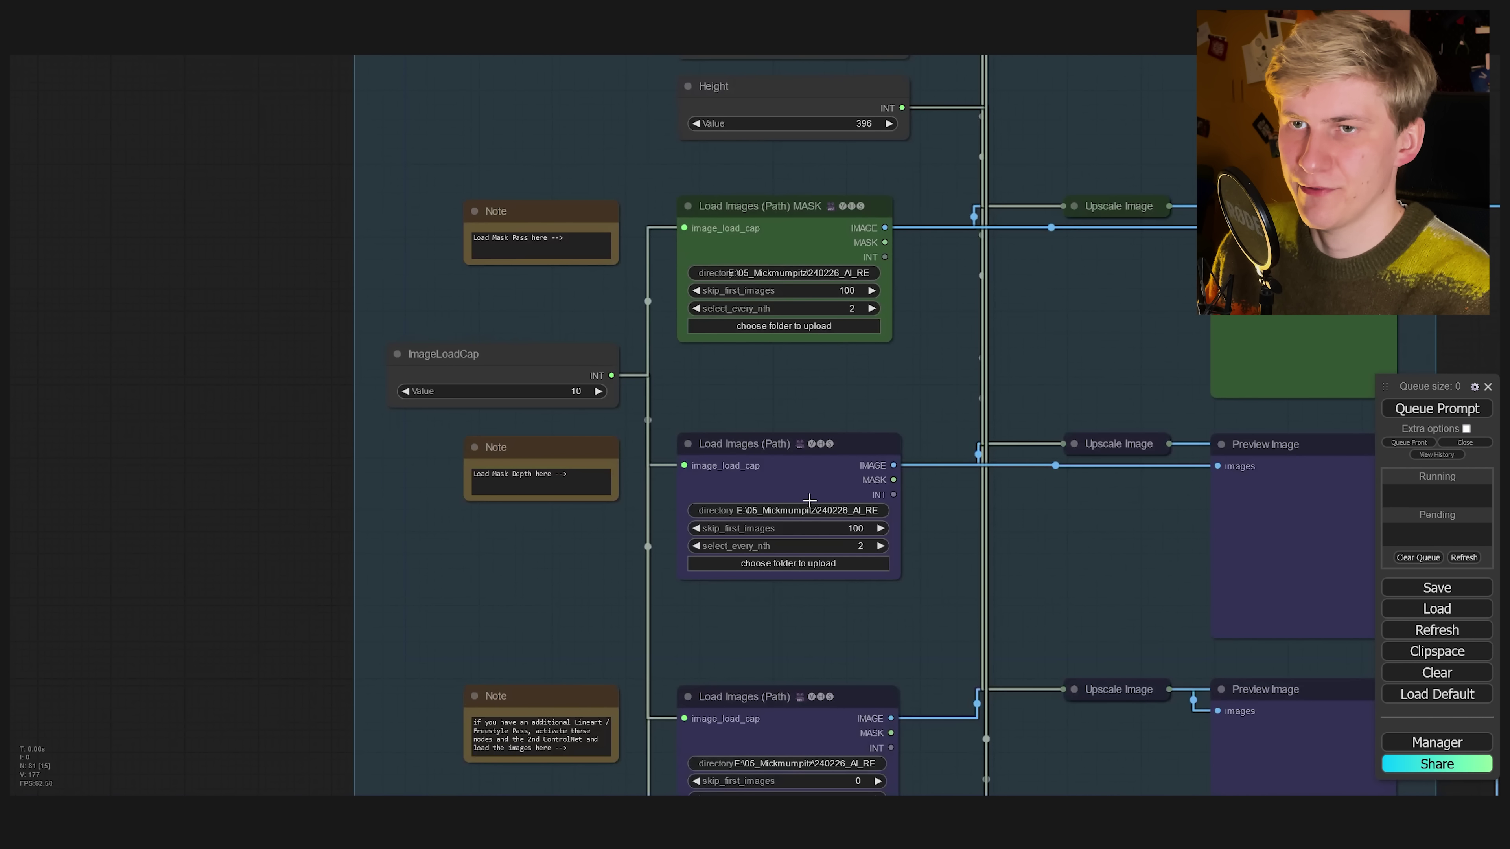
pyautogui.scroll(-5, 848, 586)
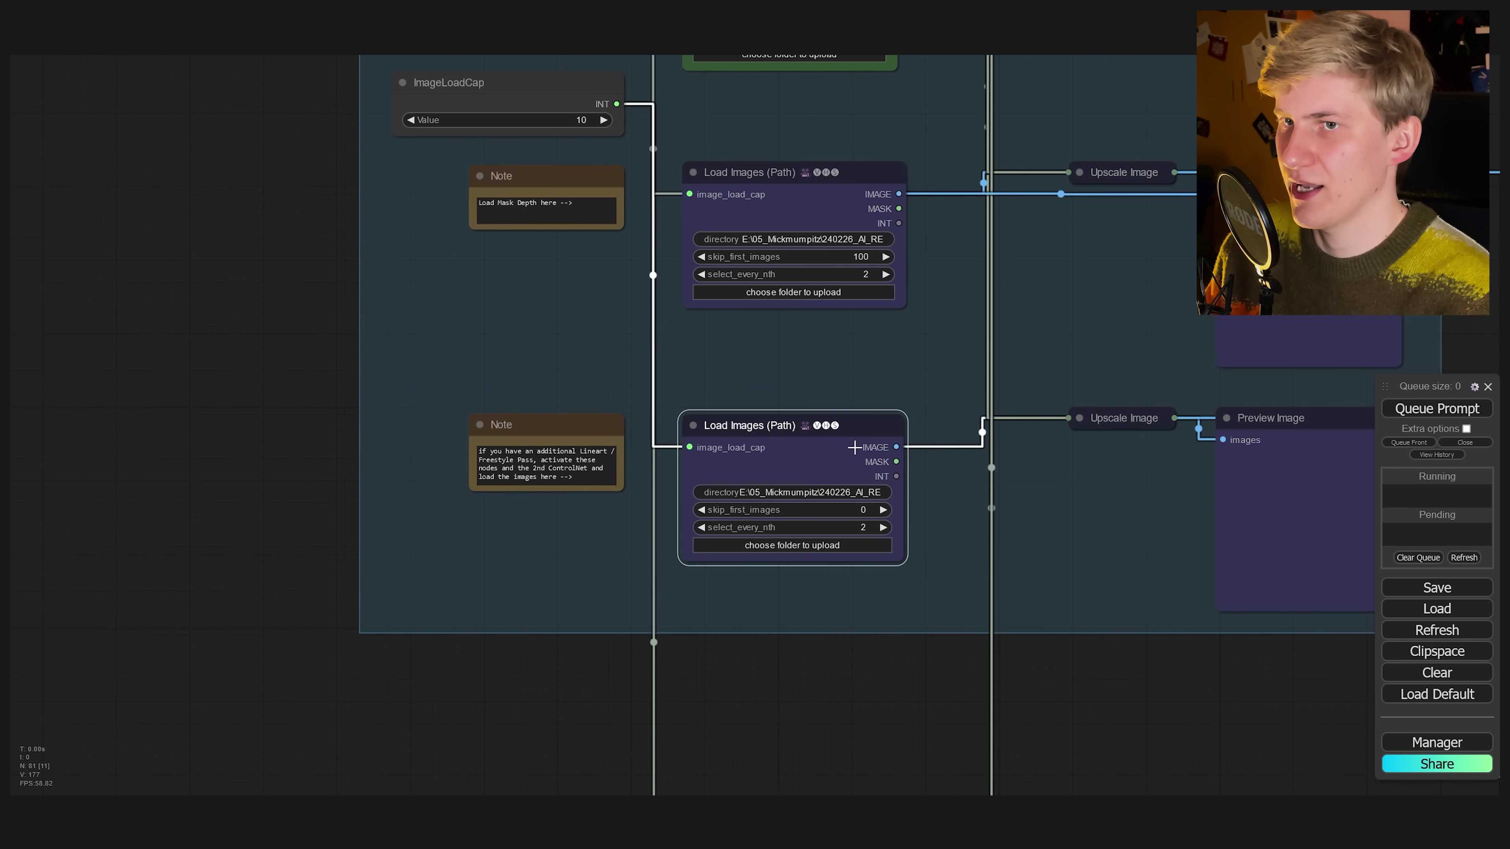
pyautogui.scroll(3, 593, 398)
pyautogui.click(592, 398)
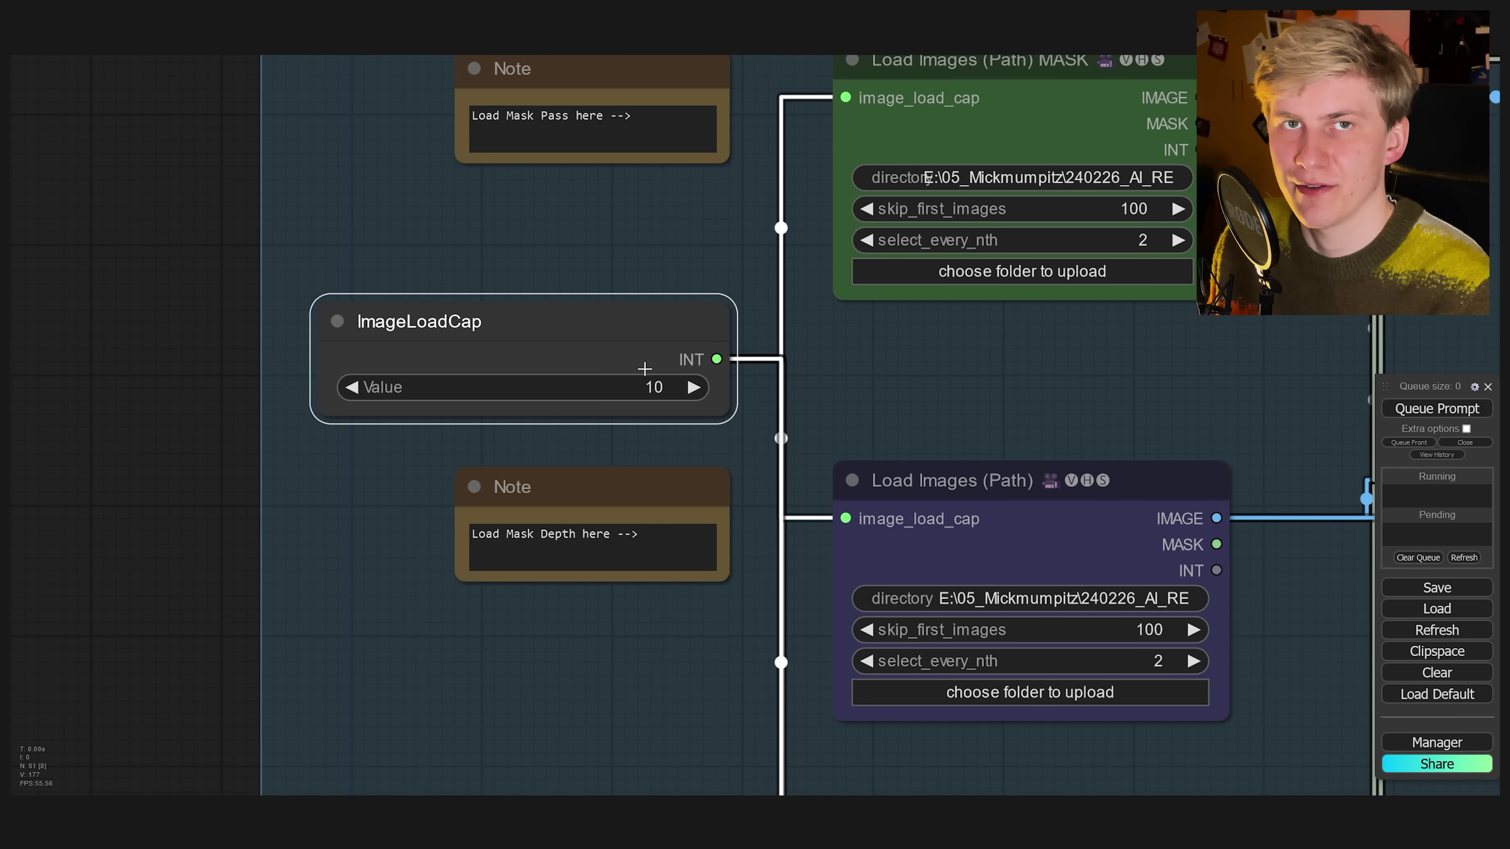
pyautogui.scroll(-2, 735, 364)
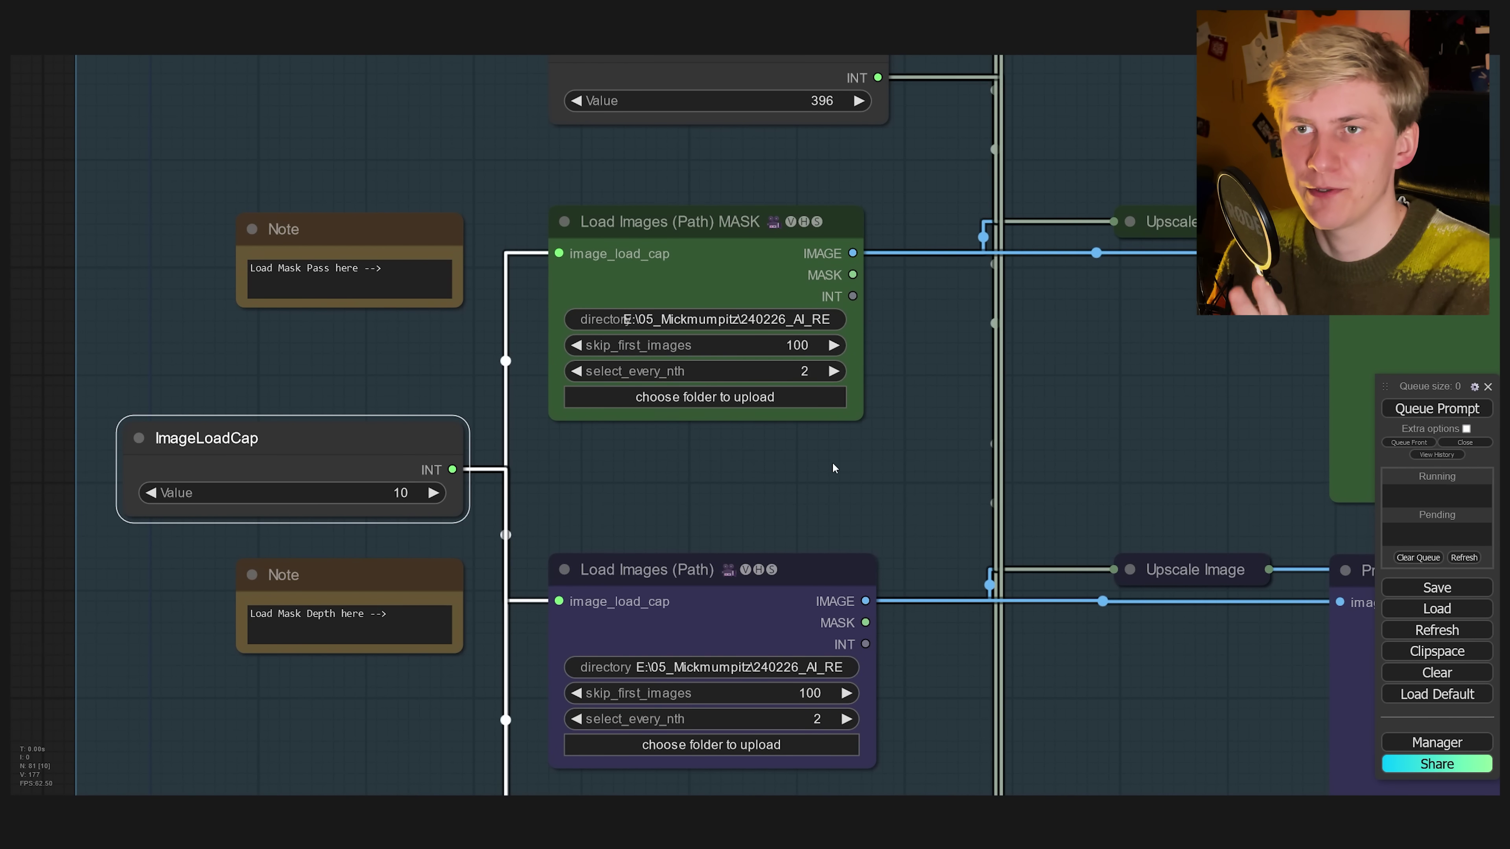
pyautogui.scroll(3, 832, 467)
pyautogui.click(622, 170)
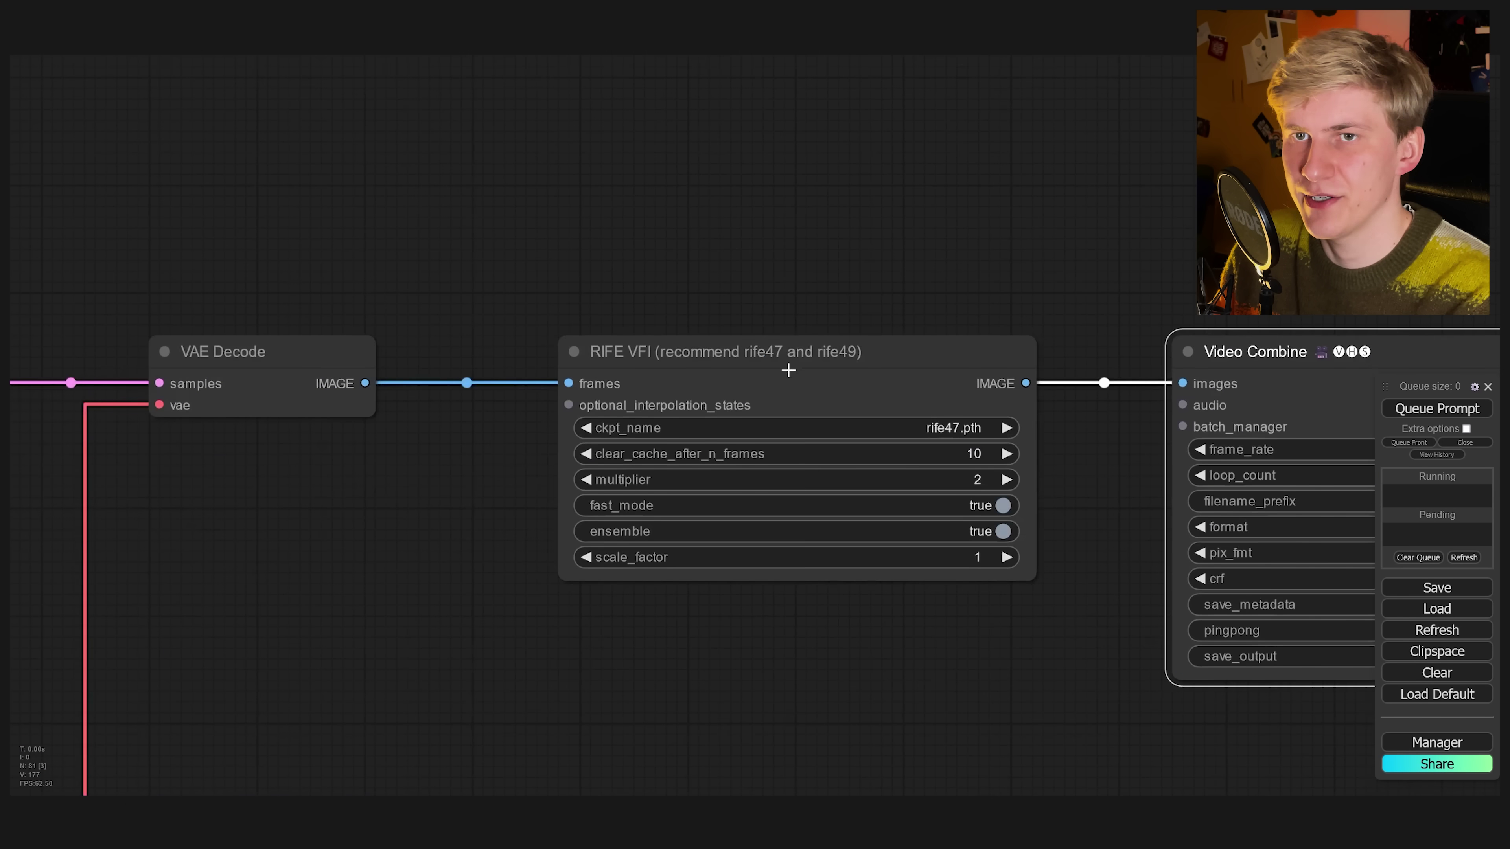
pyautogui.click(866, 389)
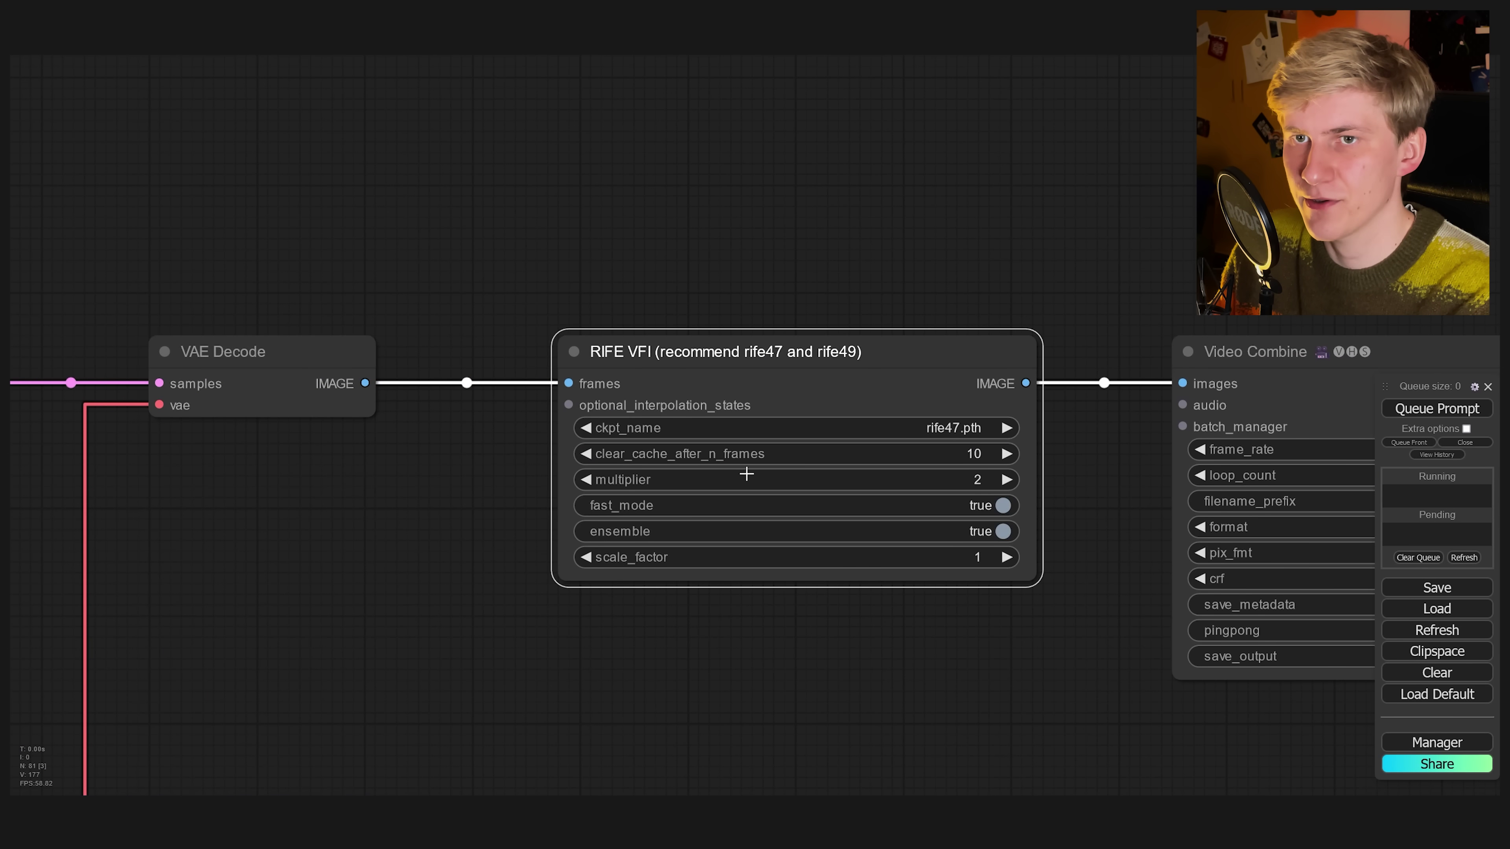
pyautogui.hscroll(10, 920, 400)
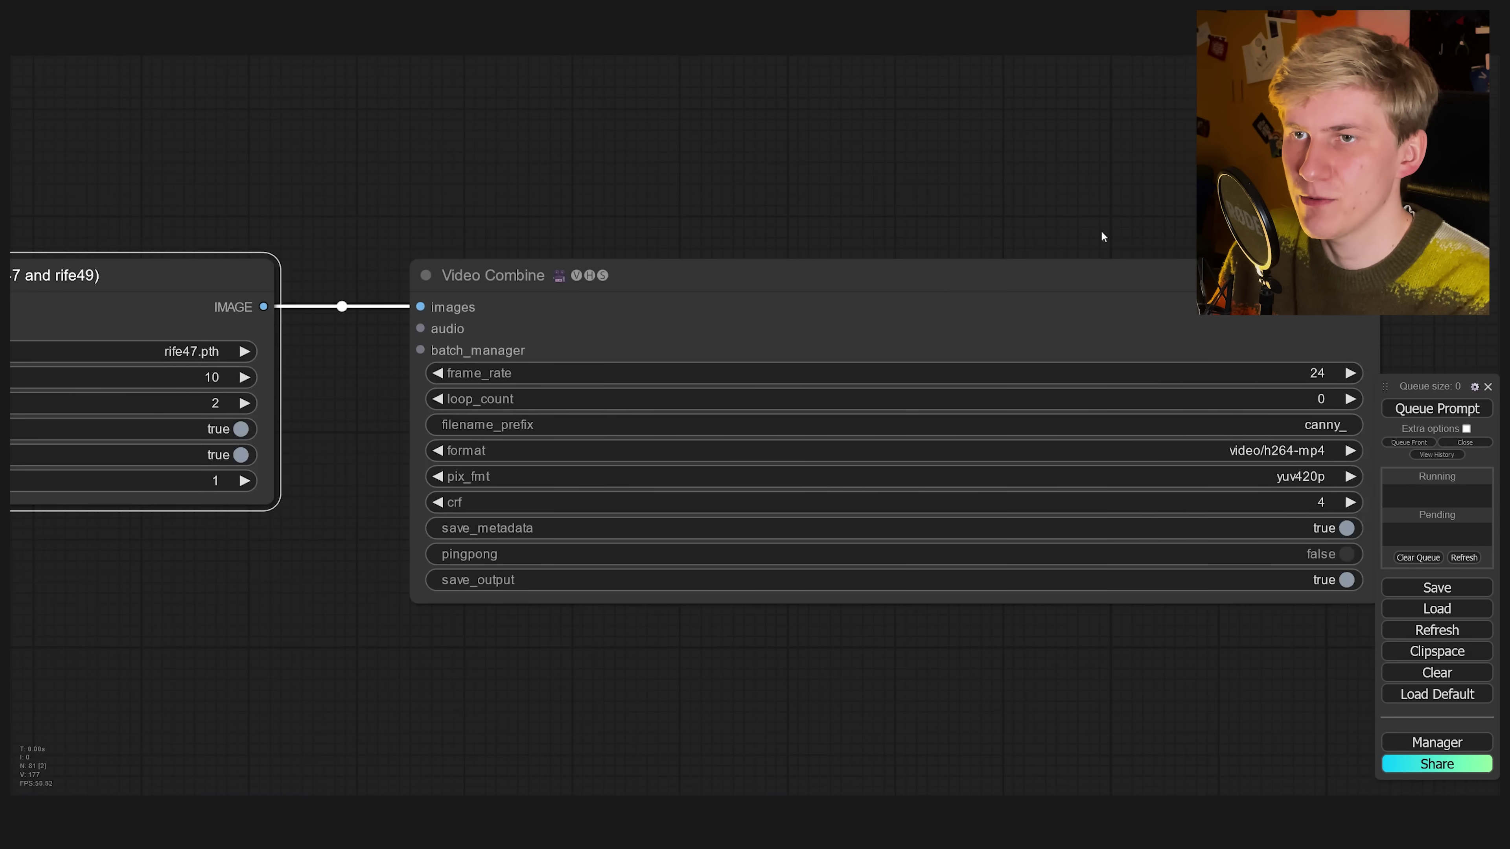
pyautogui.scroll(-3, 946, 321)
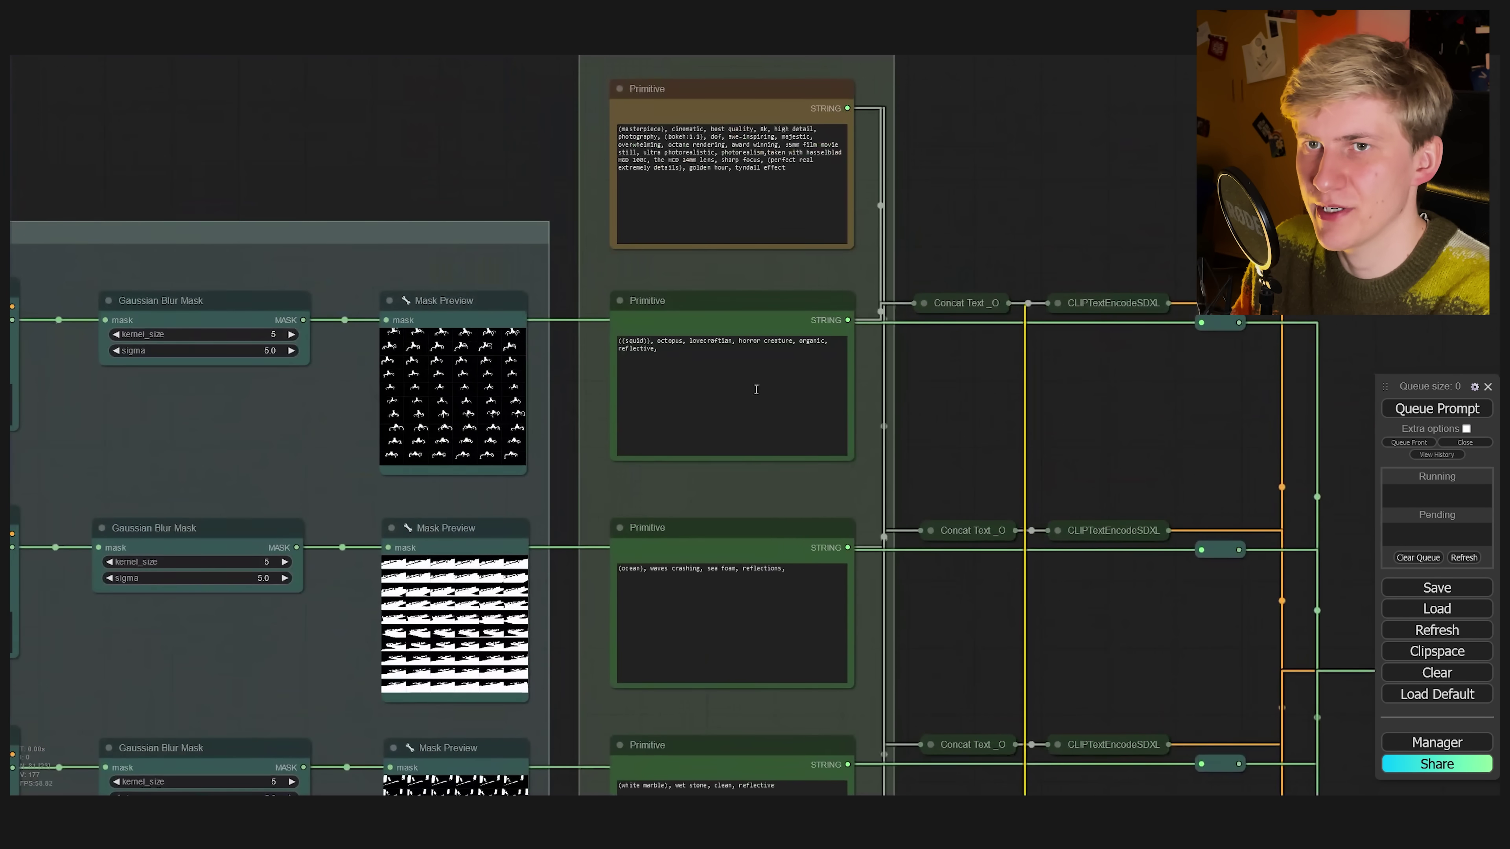
# - Go to the ComfyUI models\loras\sdxl folder holding EnvyAnimeOilXL01.safetensors
pyautogui.scroll(3, 642, 252)
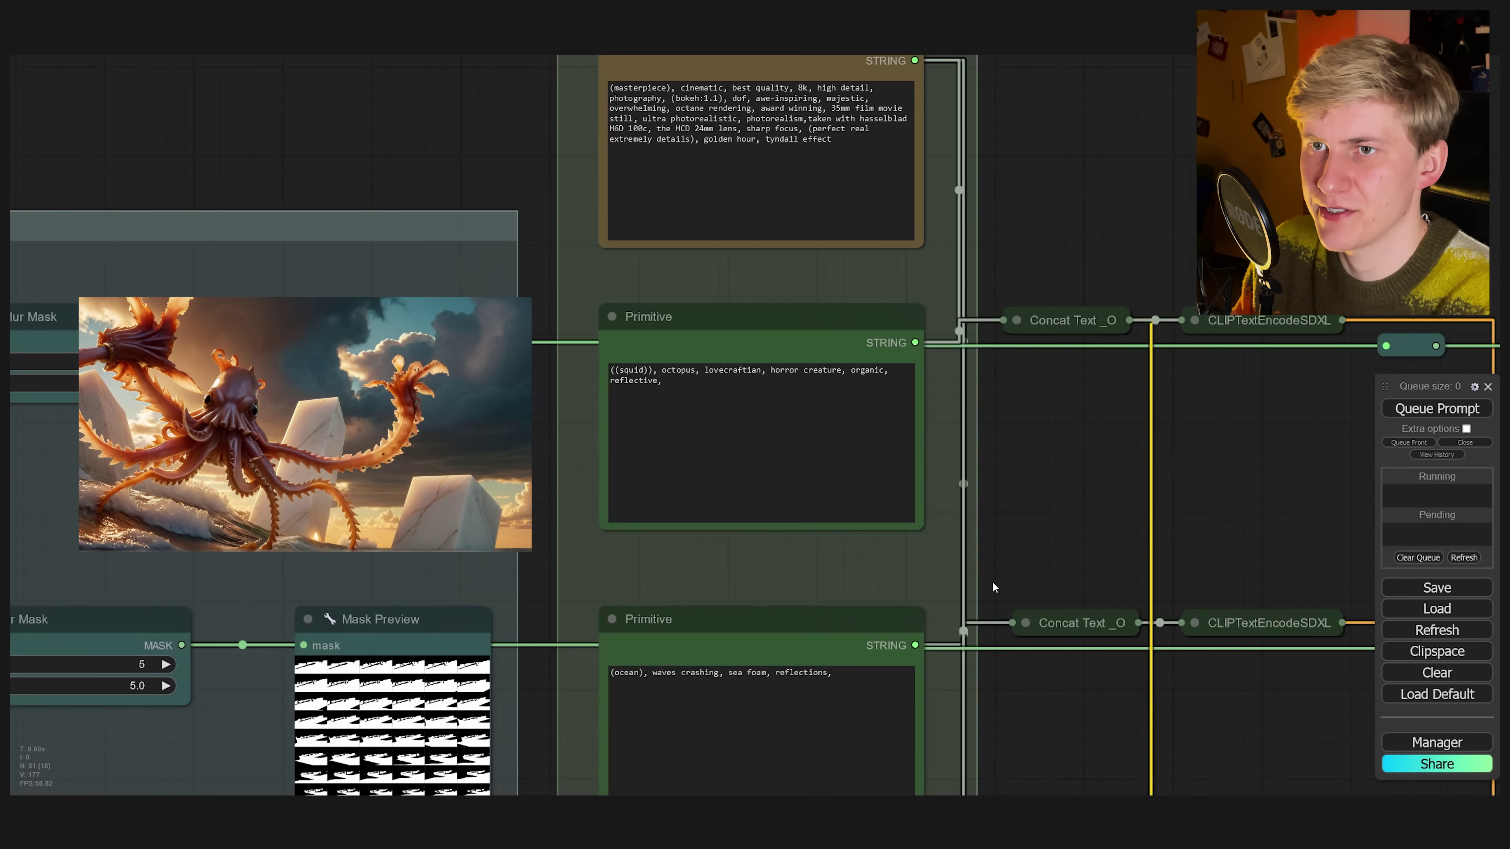
pyautogui.scroll(-3, 993, 588)
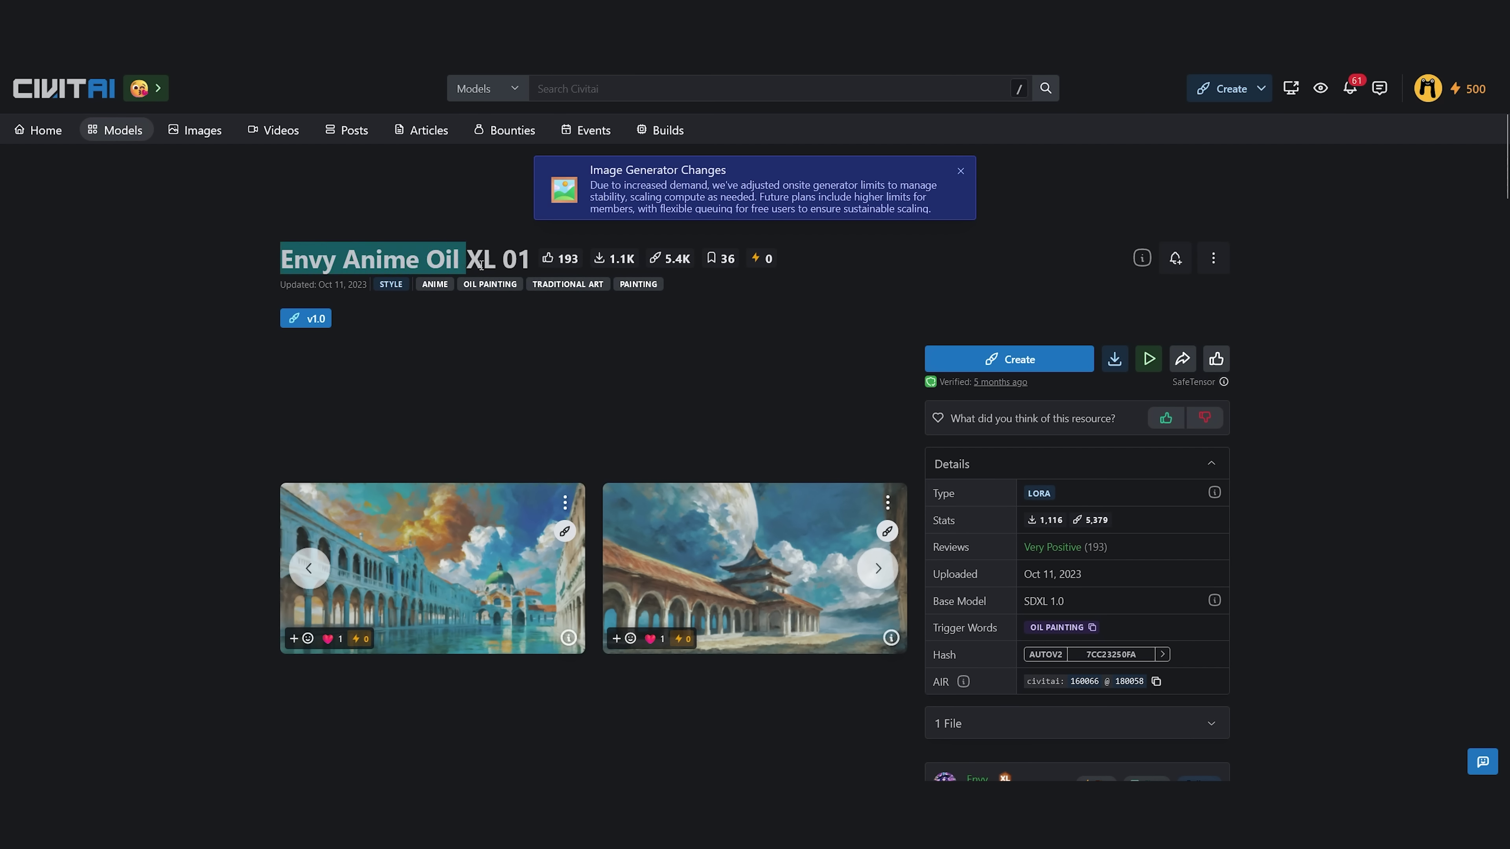
pyautogui.hotkey('alt', 'Tab')
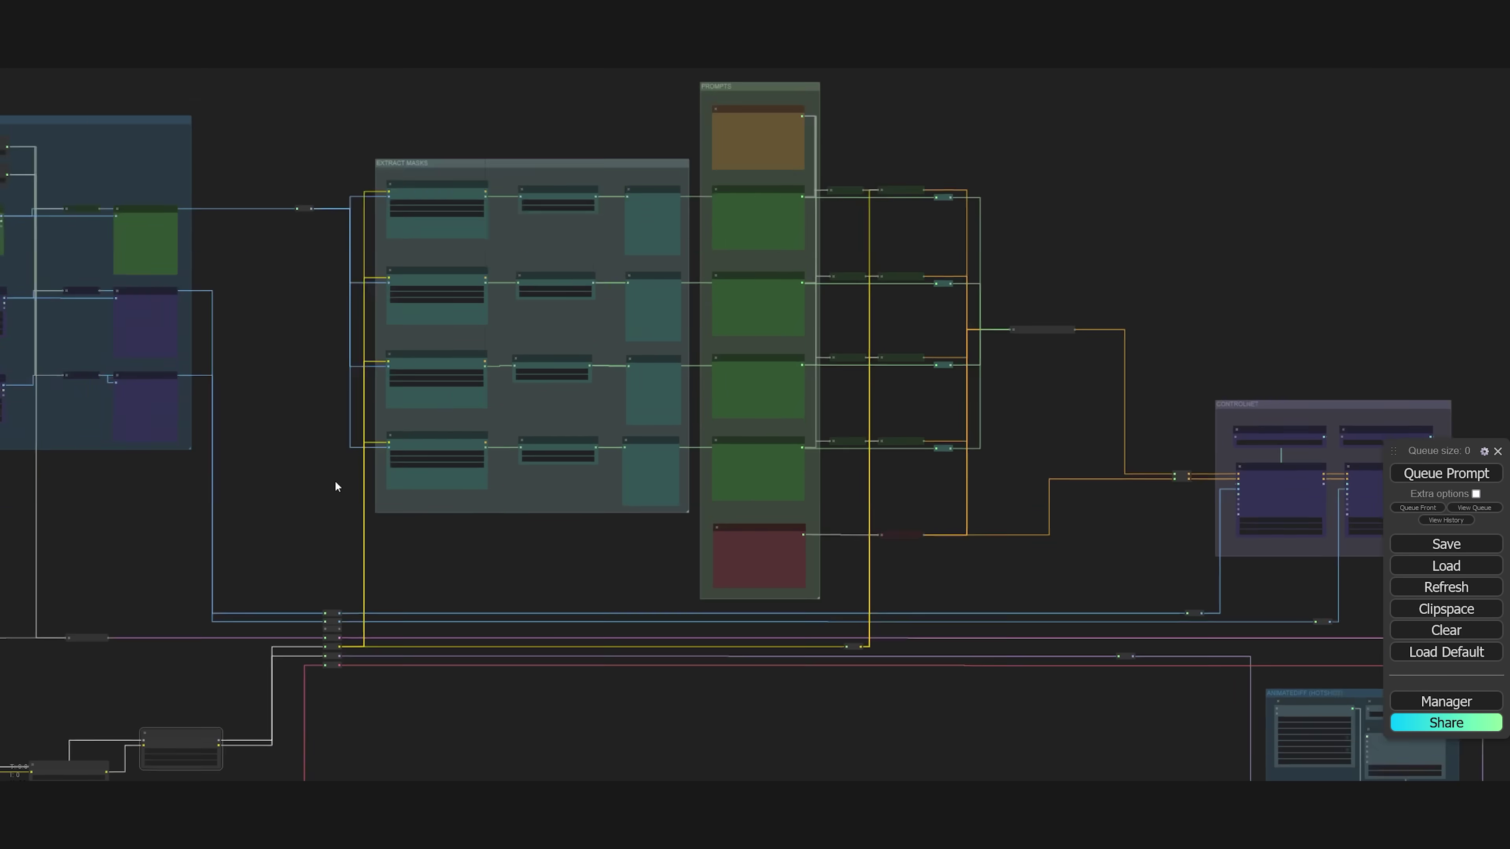
pyautogui.scroll(5, 653, 296)
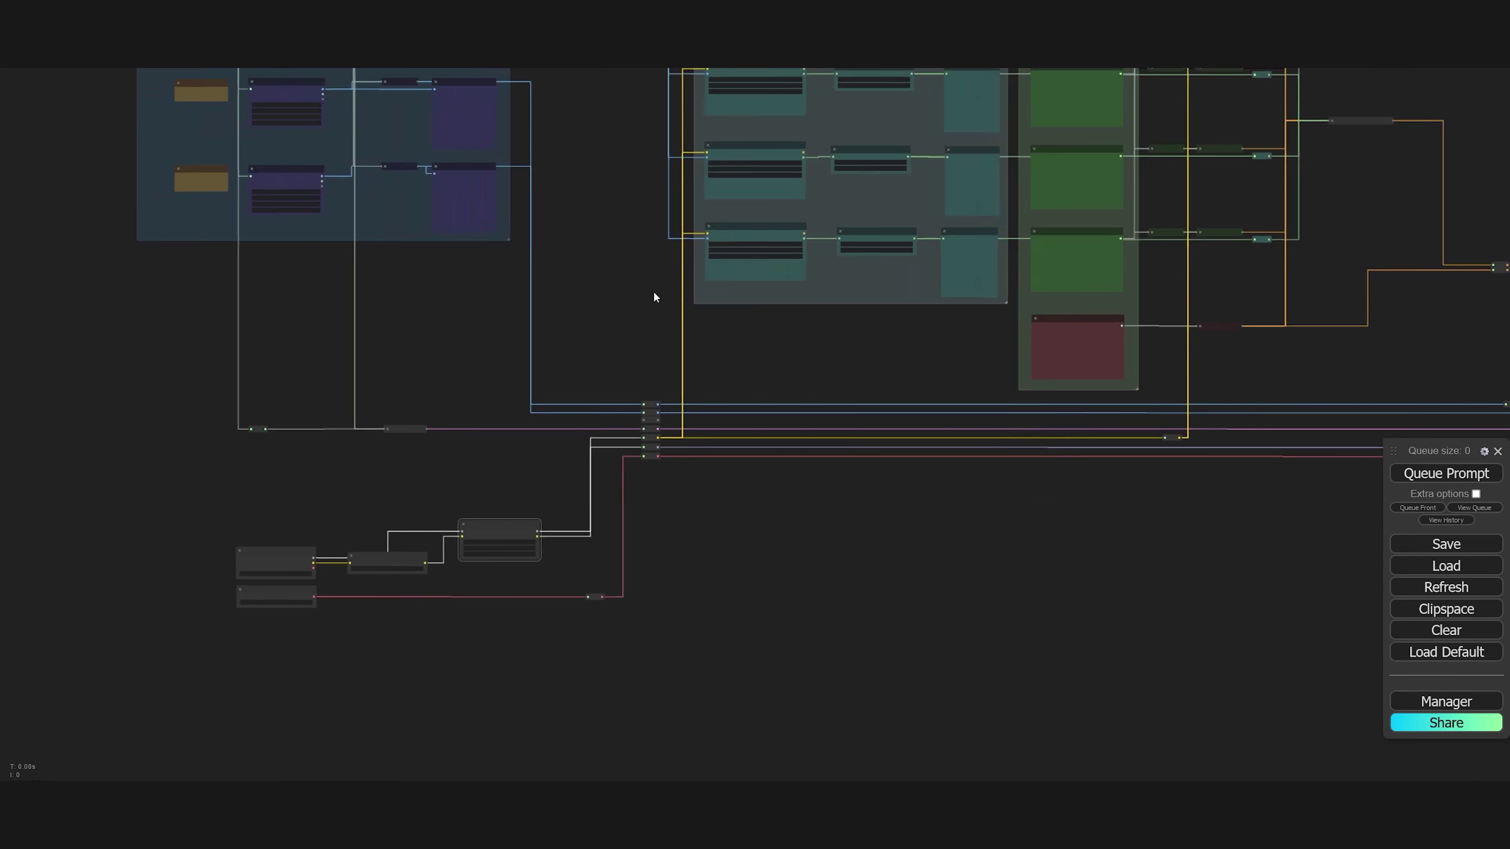
# - Pan and zoom the graph toward the Load LoRA and regional prompt nodes
pyautogui.scroll(-1, 613, 391)
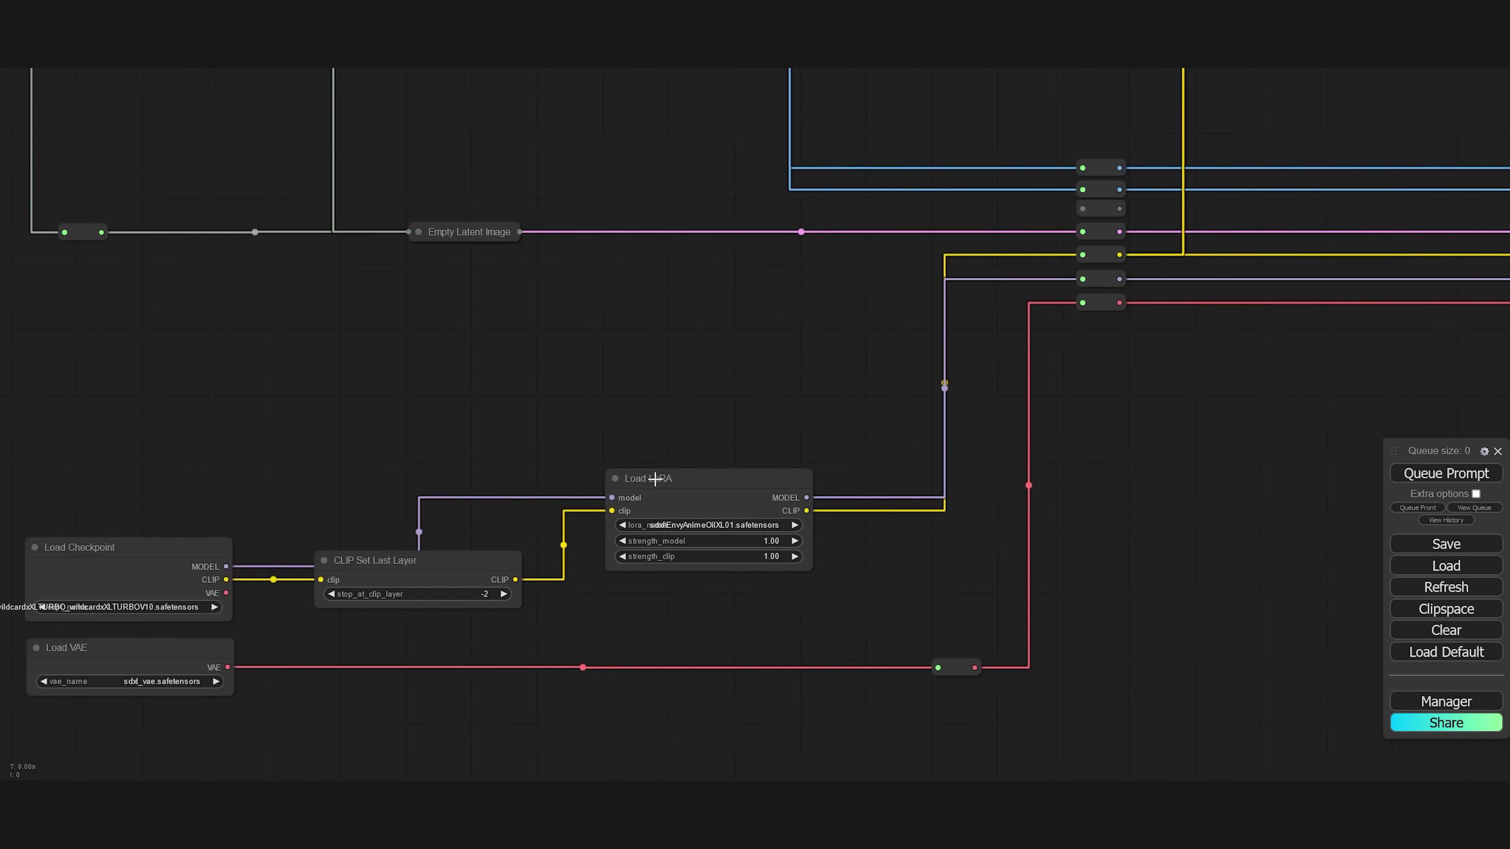
pyautogui.scroll(3, 354, 645)
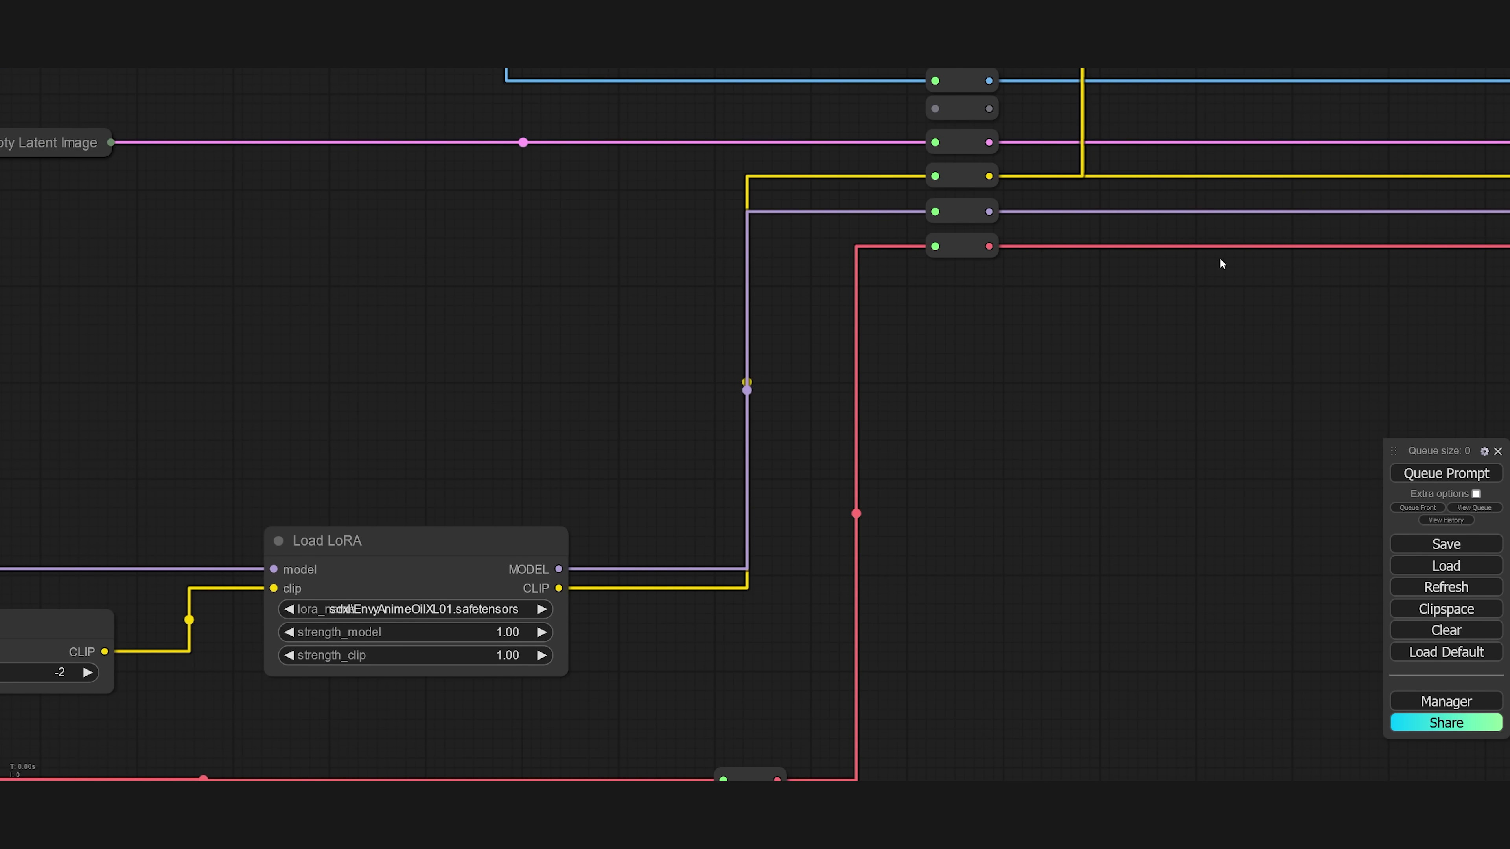
pyautogui.moveTo(1220, 259); pyautogui.dragTo(643, 594)
pyautogui.scroll(-2, 787, 460)
pyautogui.scroll(-3, 886, 391)
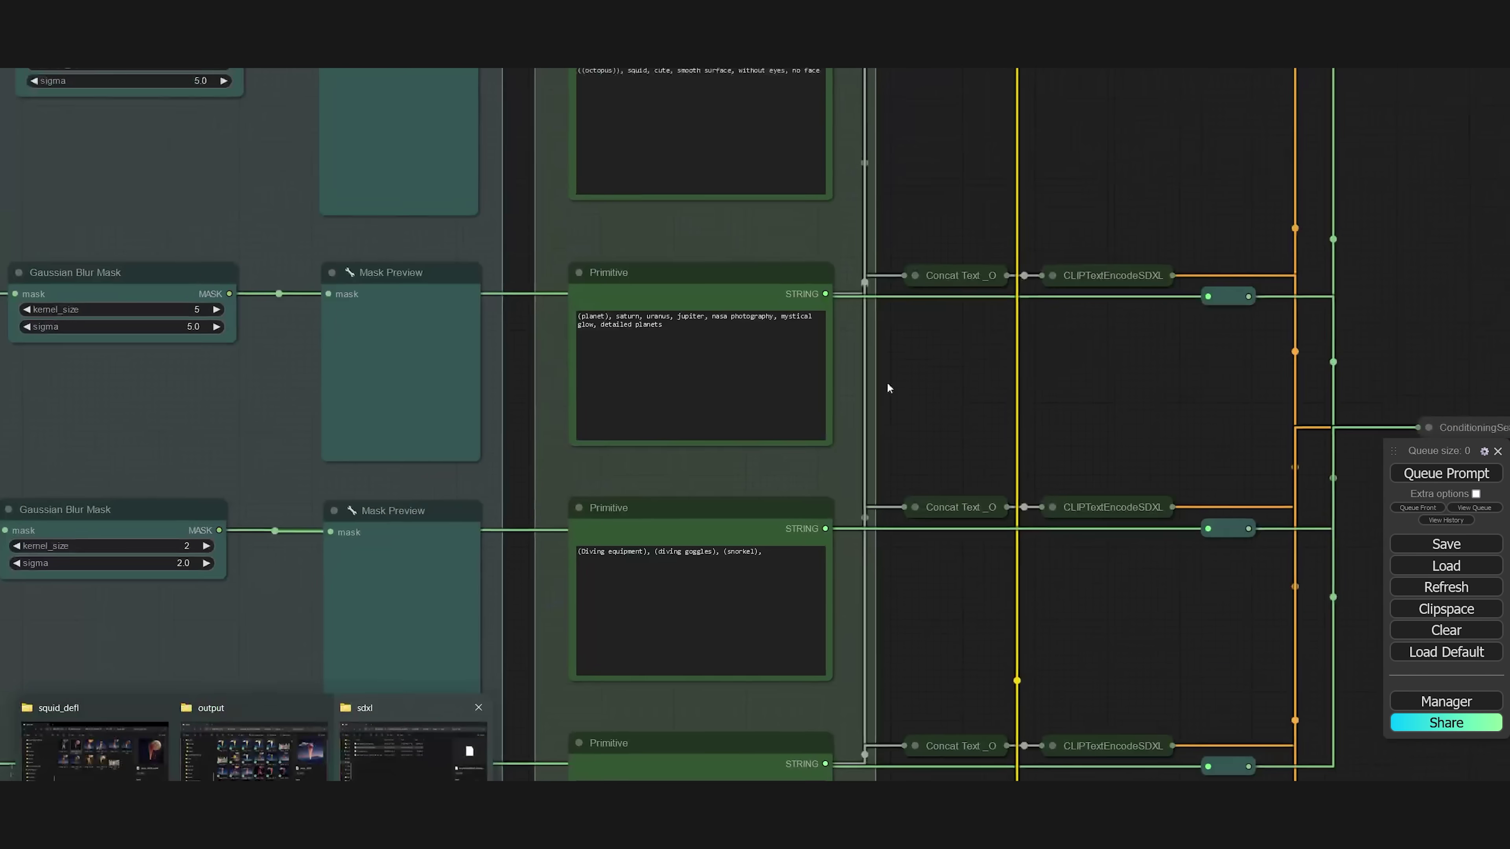
pyautogui.scroll(5, 603, 462)
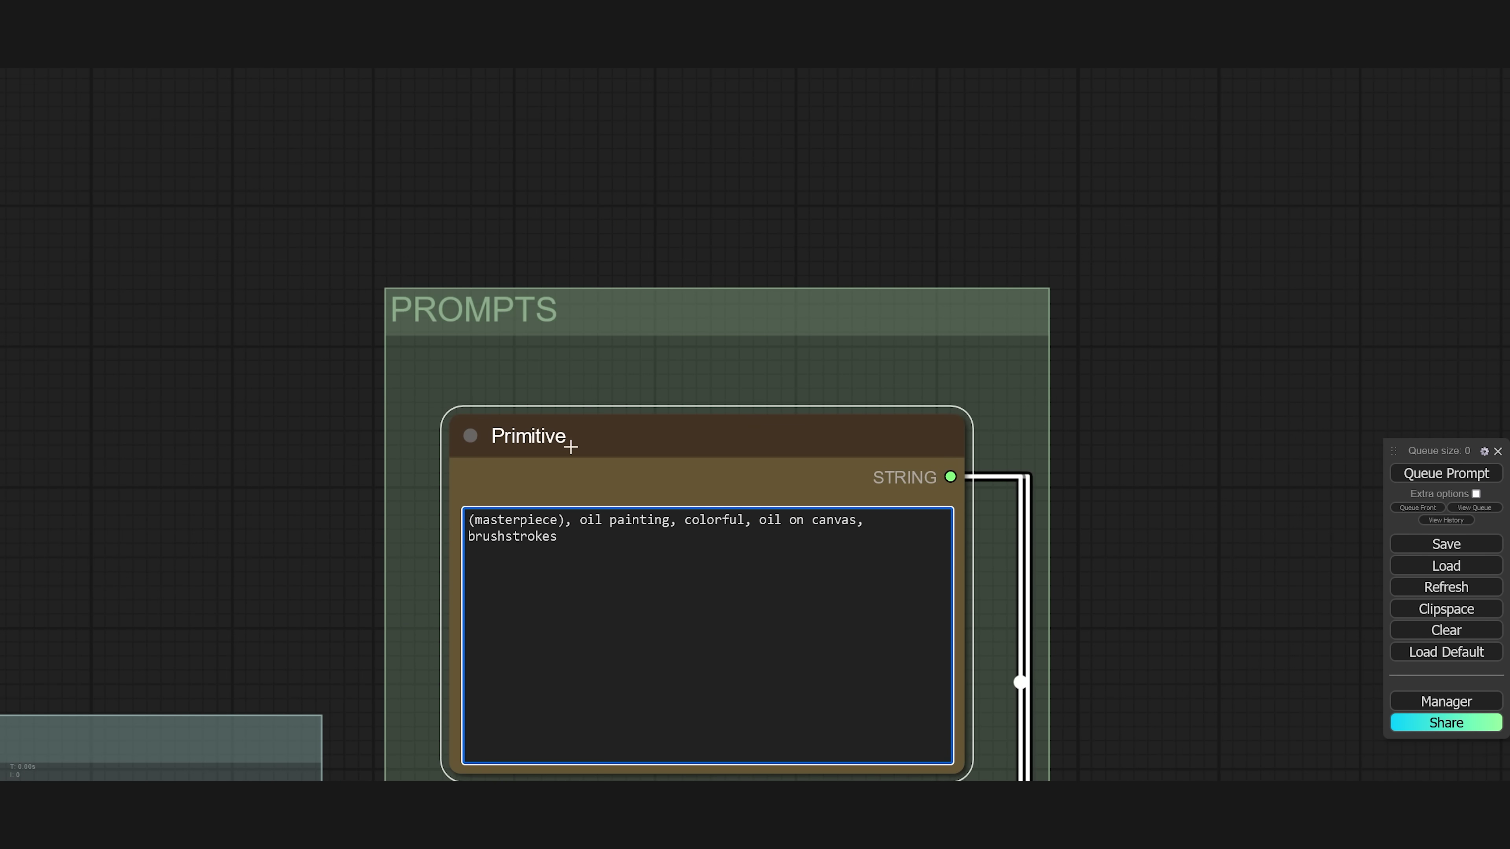